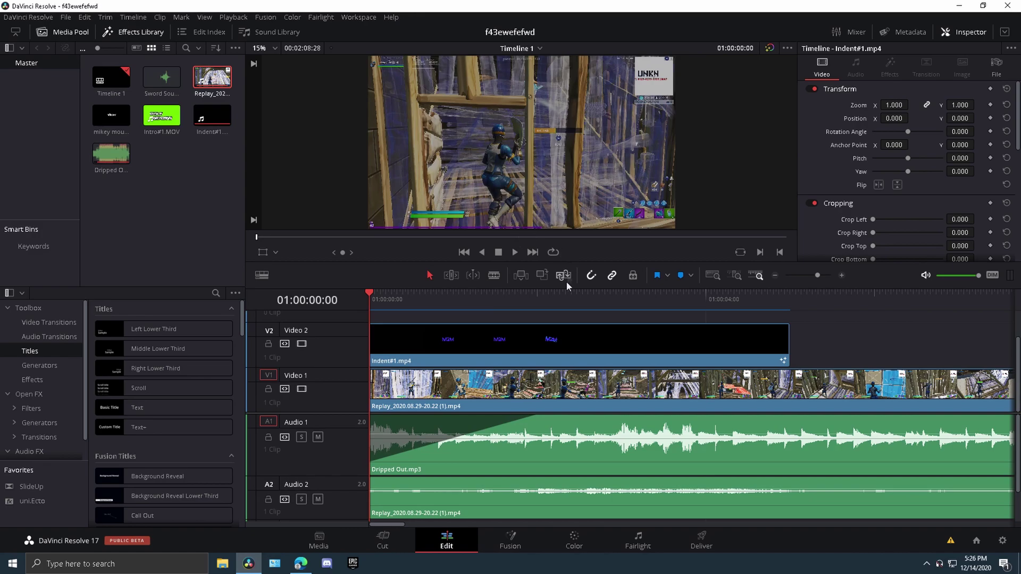
scroll(516, 410, up, 1)
scroll(508, 408, down, 1)
click(471, 387)
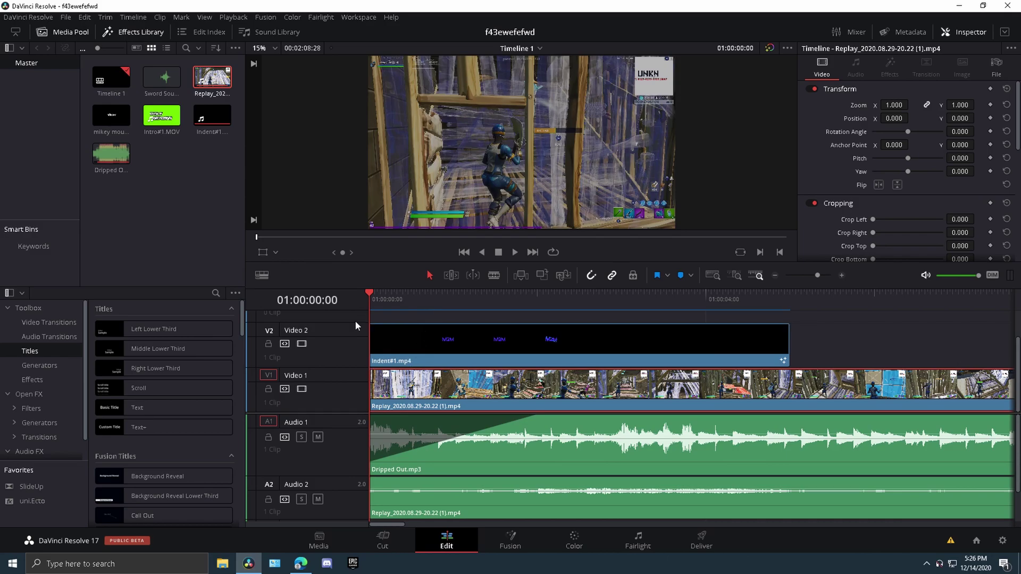
scroll(429, 451, down, 2)
scroll(420, 428, up, 2)
scroll(454, 479, down, 4)
scroll(454, 478, up, 4)
scroll(430, 392, up, 1)
scroll(432, 378, down, 1)
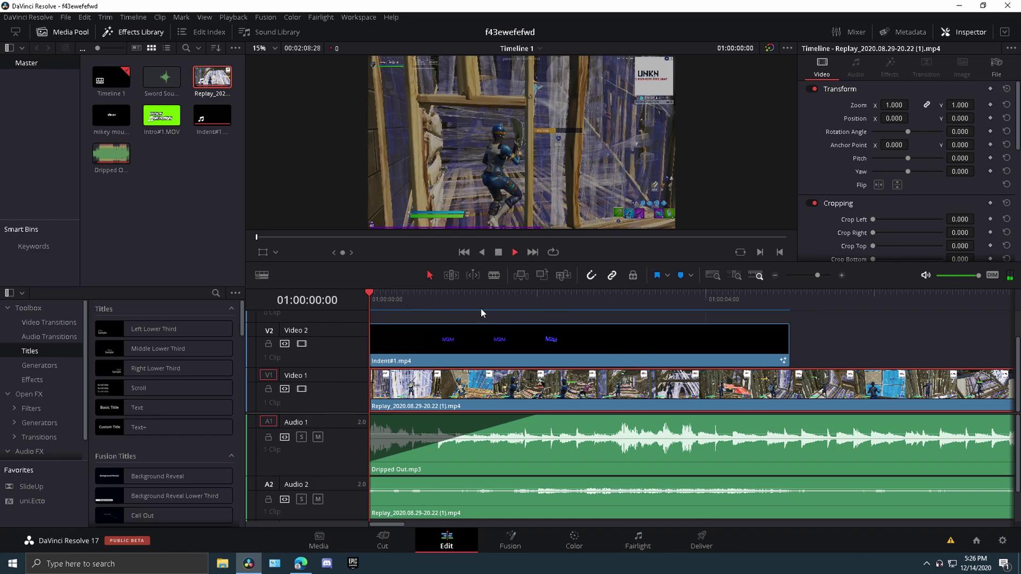
Fade in the gameplay clip on Video 1 and its sound on Audio 2 over about the first two seconds, matching the music's fade
key(space)
drag(486, 298, 358, 326)
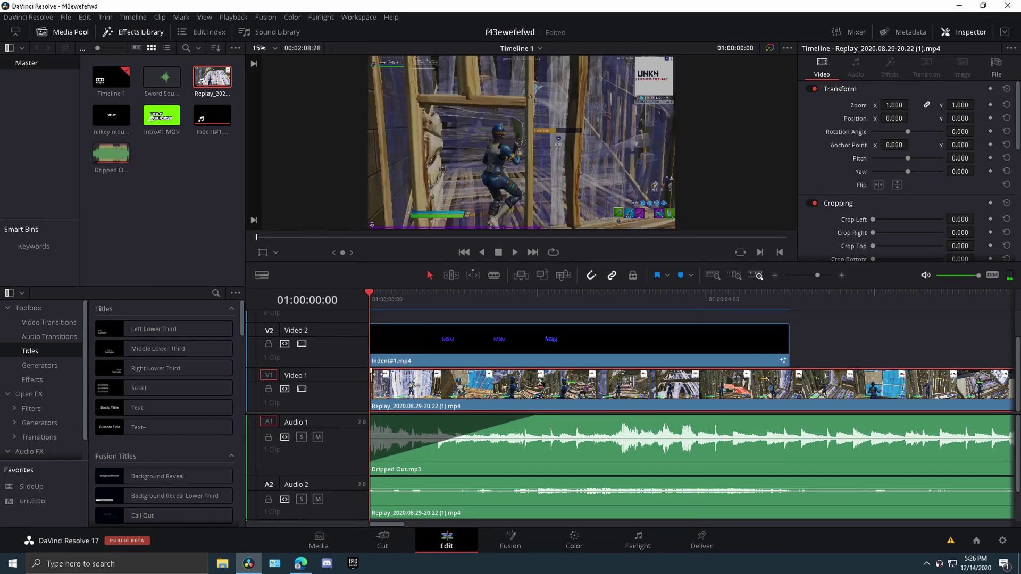
drag(377, 374, 538, 388)
drag(379, 483, 542, 481)
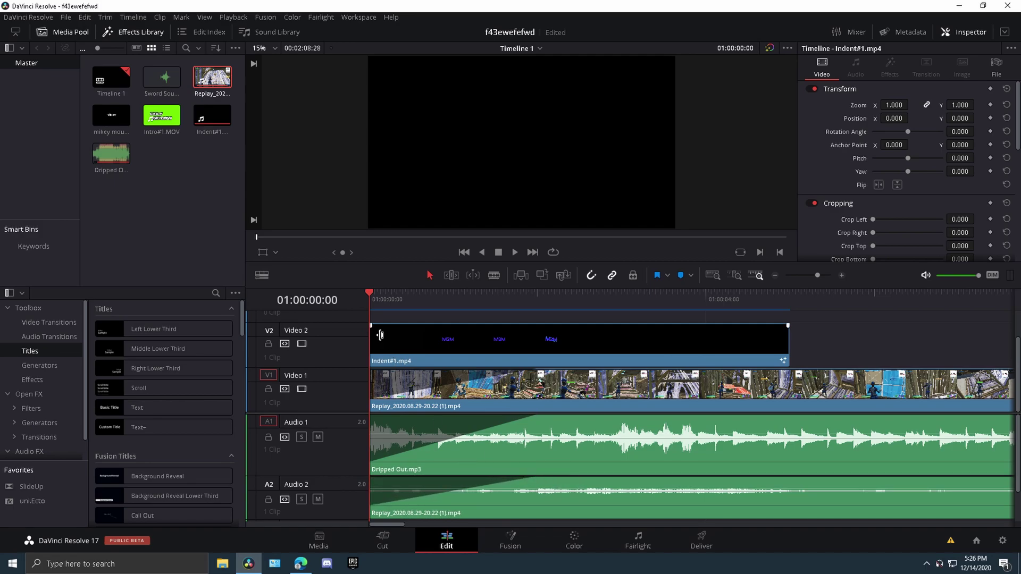
Play the timeline from the start through the music's drop to locate the shot in the gameplay
key(space)
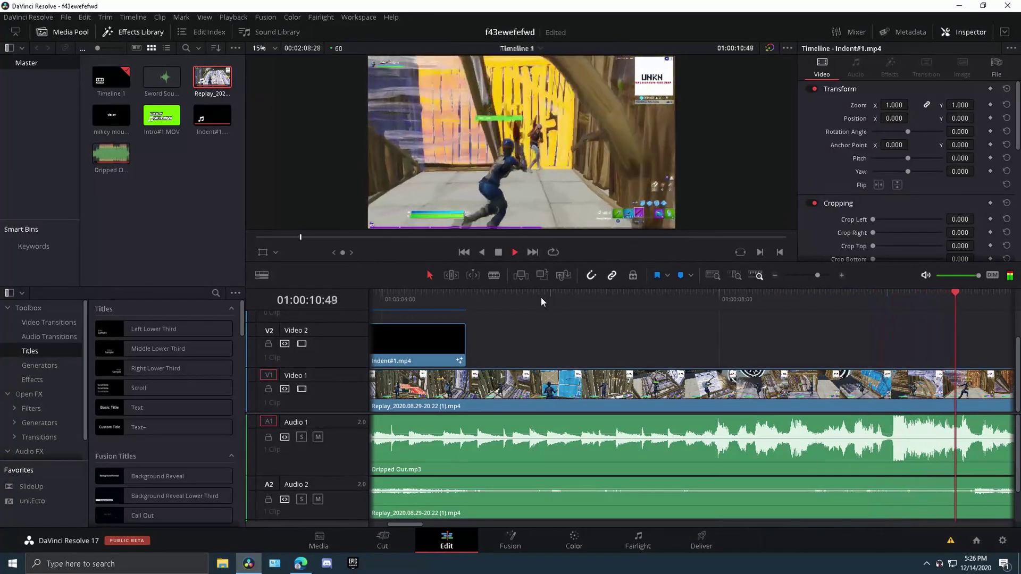
key(space)
click(849, 319)
key(space)
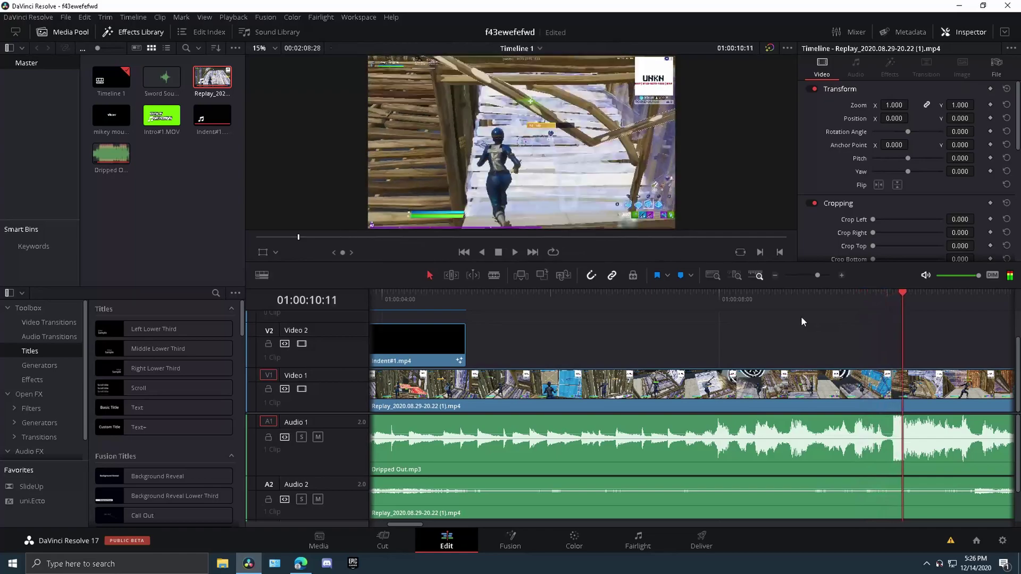
Mark the frame at 01:00:11:02 where the shot lands on the Video 1 gameplay clip and its Audio 2 clip
key(Right)
key(Right)
key(Right)
key(Right)
key(Right)
key(Right)
key(Right)
key(Right)
key(Right)
key(Right)
key(Right)
key(Right)
key(Right)
key(Right)
key(Right)
key(Right)
key(Right)
key(Right)
key(Right)
key(Right)
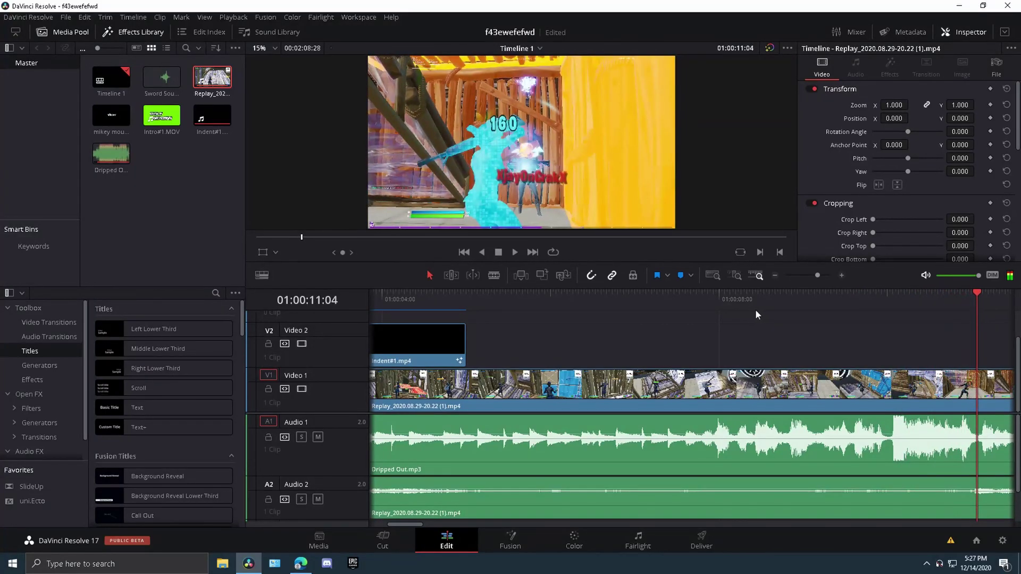
key(Left)
key(Left)
key(Left)
key(Right)
click(701, 383)
click(679, 276)
scroll(849, 487, down, 1)
scroll(848, 487, up, 1)
click(822, 490)
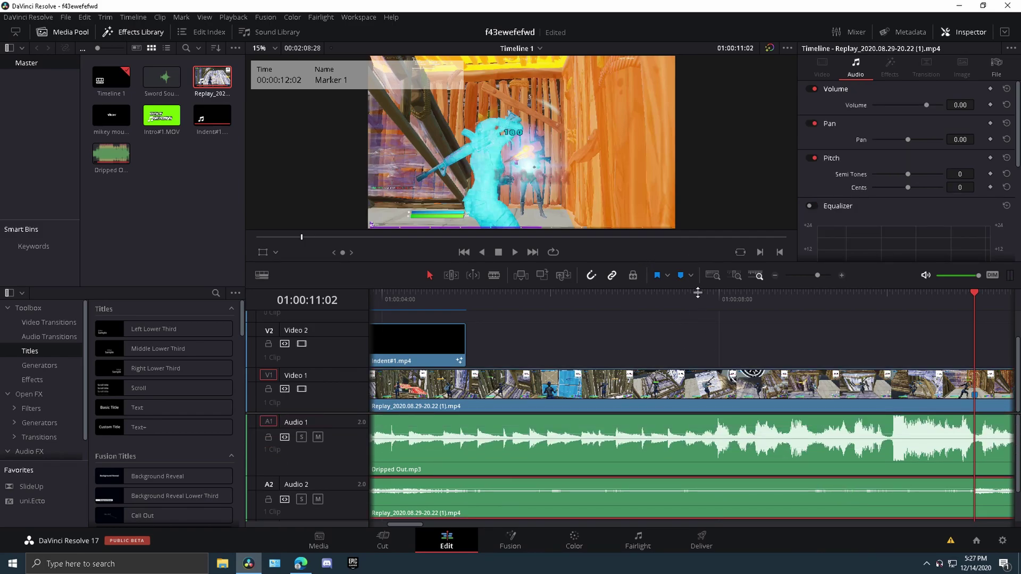
Play the section leading into the music's drop and check how the shot marker syncs with the beat
drag(973, 296, 782, 297)
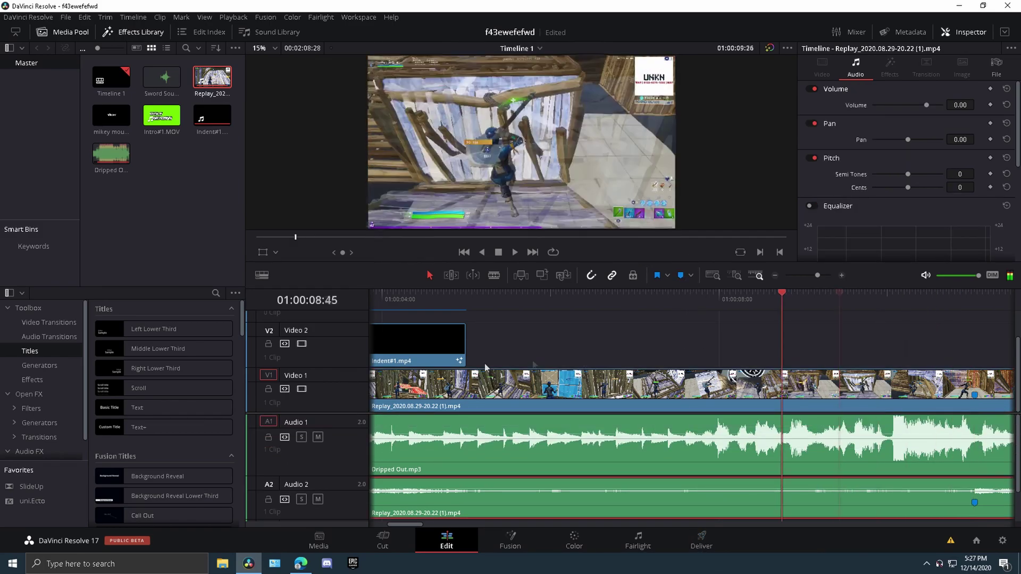
key(space)
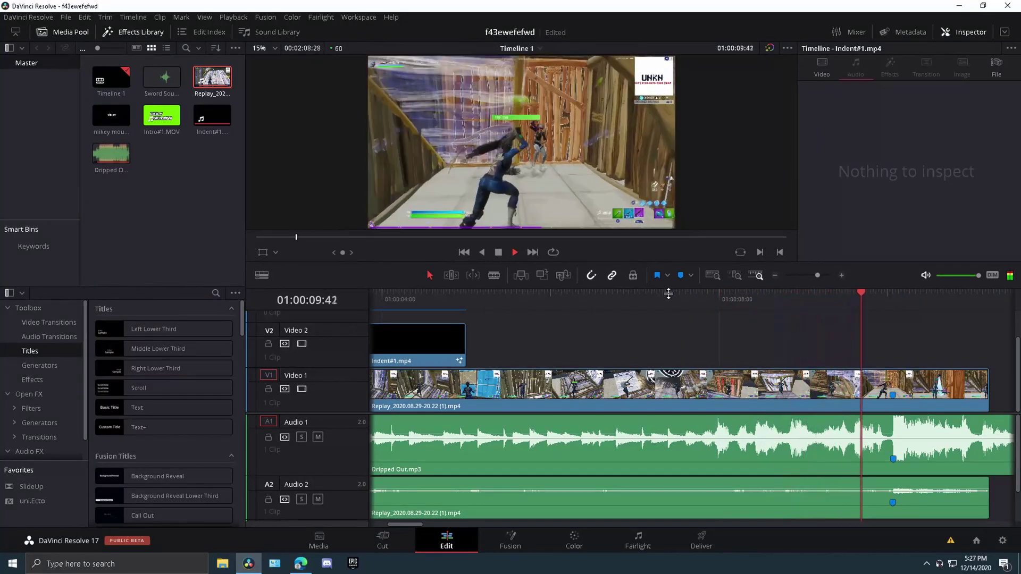
key(space)
drag(934, 299, 921, 324)
click(873, 328)
click(965, 301)
click(850, 311)
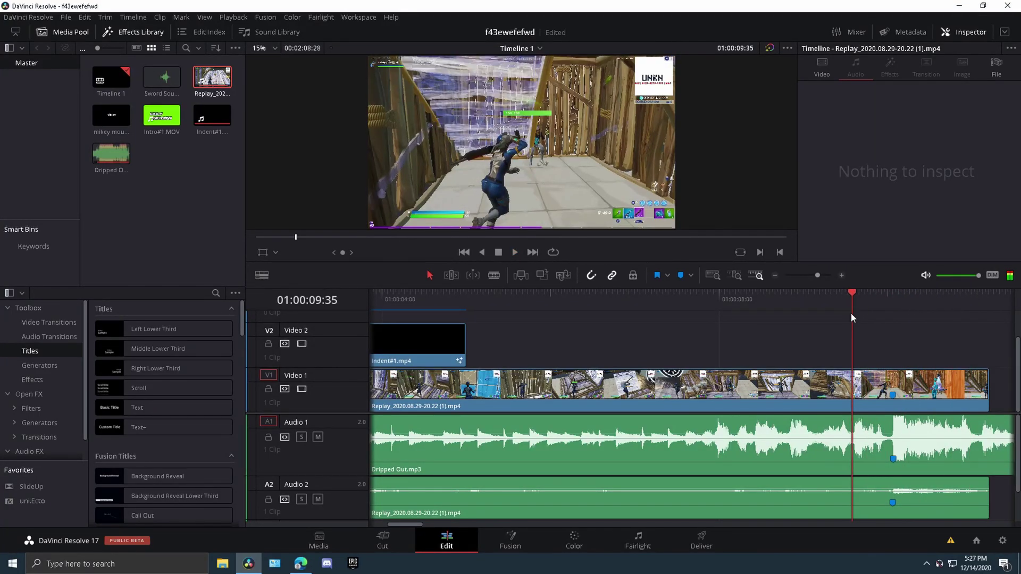
key(space)
mouse_move(913, 312)
mouse_down()
mouse_move(886, 310)
mouse_move(898, 307)
mouse_up()
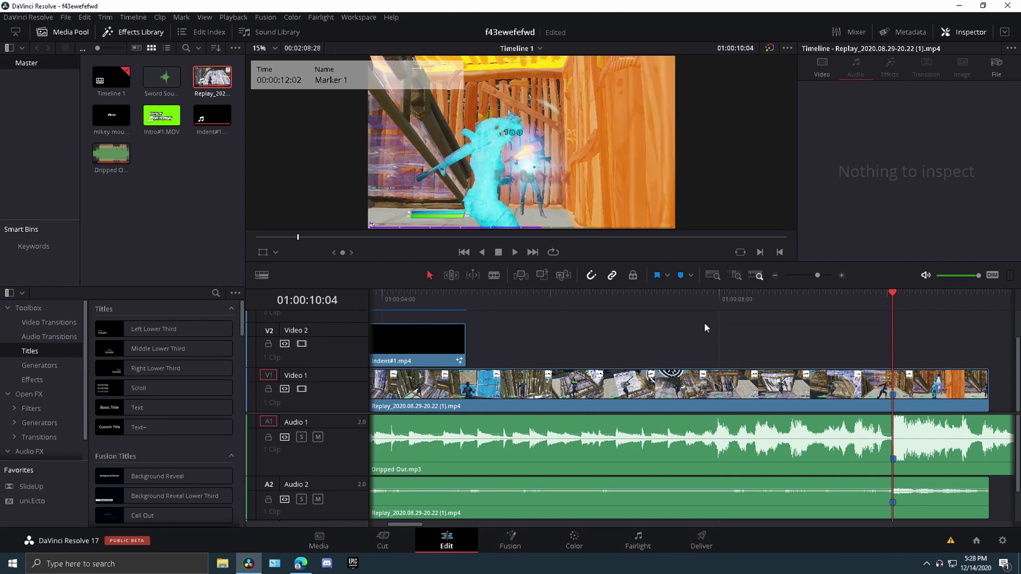
Show the retime controls on the gameplay clip and add a speed point at 01:00:09:54, ten frames before the shot marker
key(Left)
key(Left)
key(Left)
key(Left)
key(Left)
key(Left)
key(Left)
key(Left)
key(Left)
key(Left)
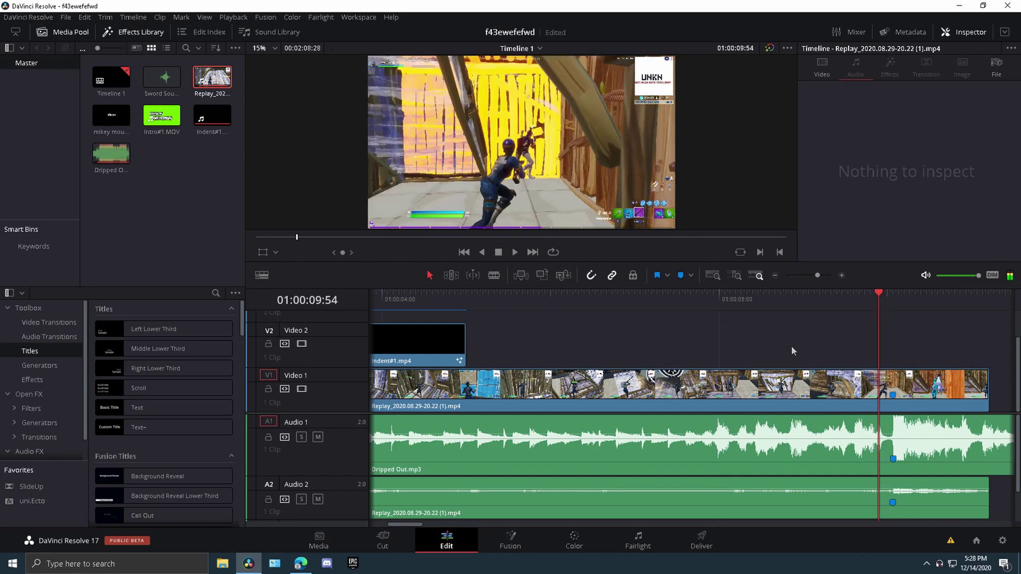
click(845, 386)
key(ctrl+r)
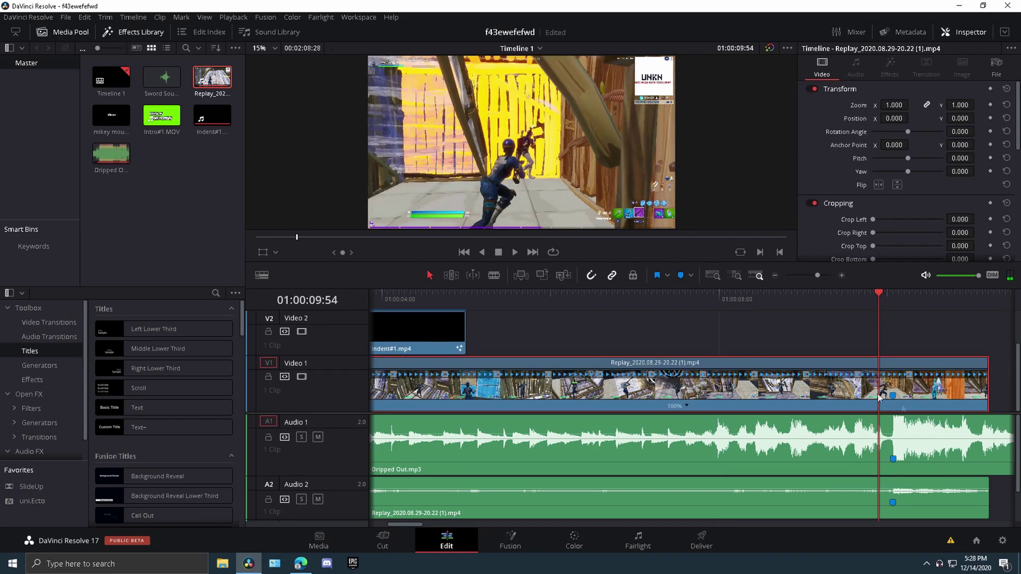
click(686, 406)
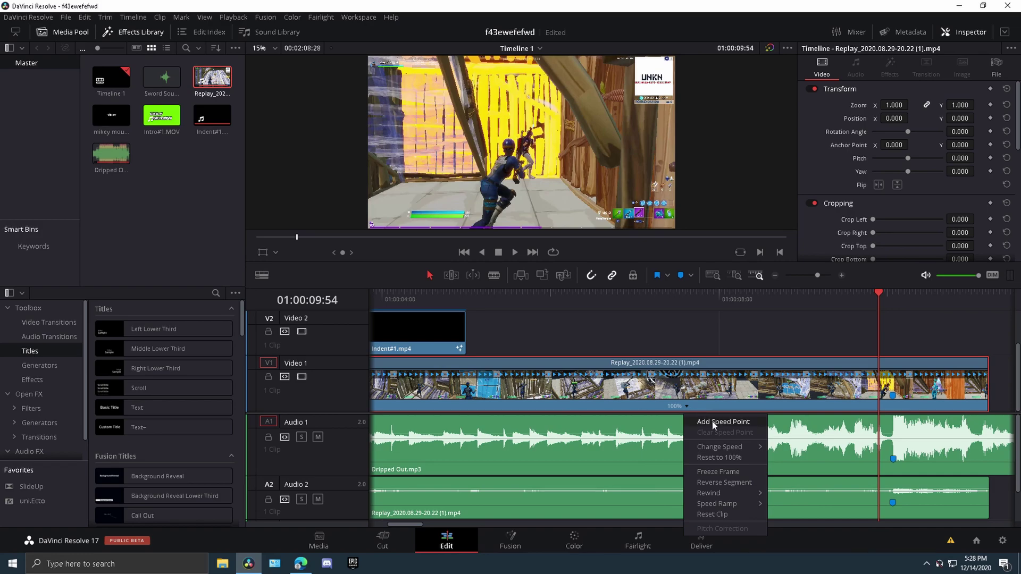
click(712, 421)
Add a second speed point at the shot marker, 01:00:10:04, and slow the segment after it to 50%
drag(883, 320, 893, 326)
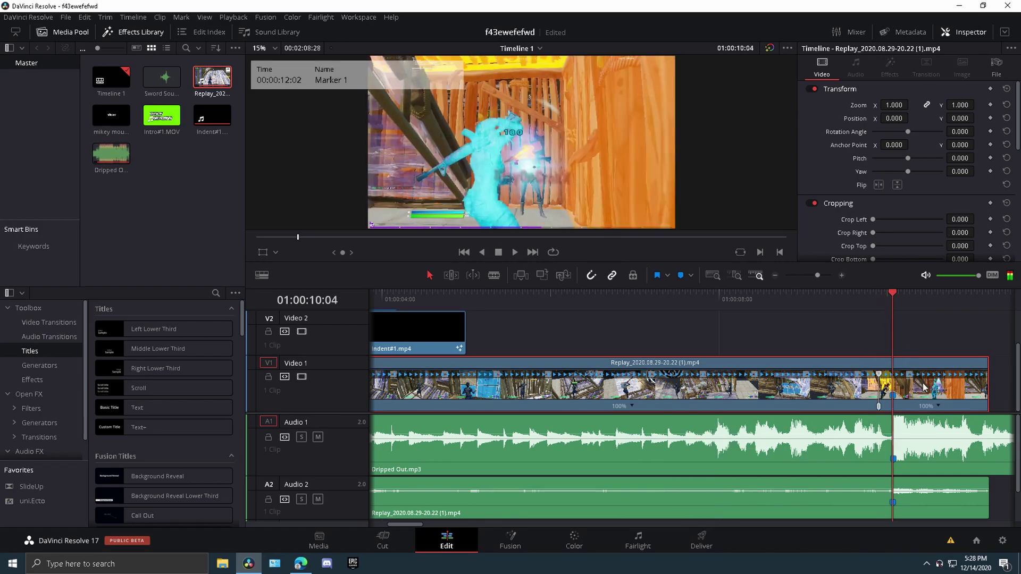
click(938, 406)
click(951, 420)
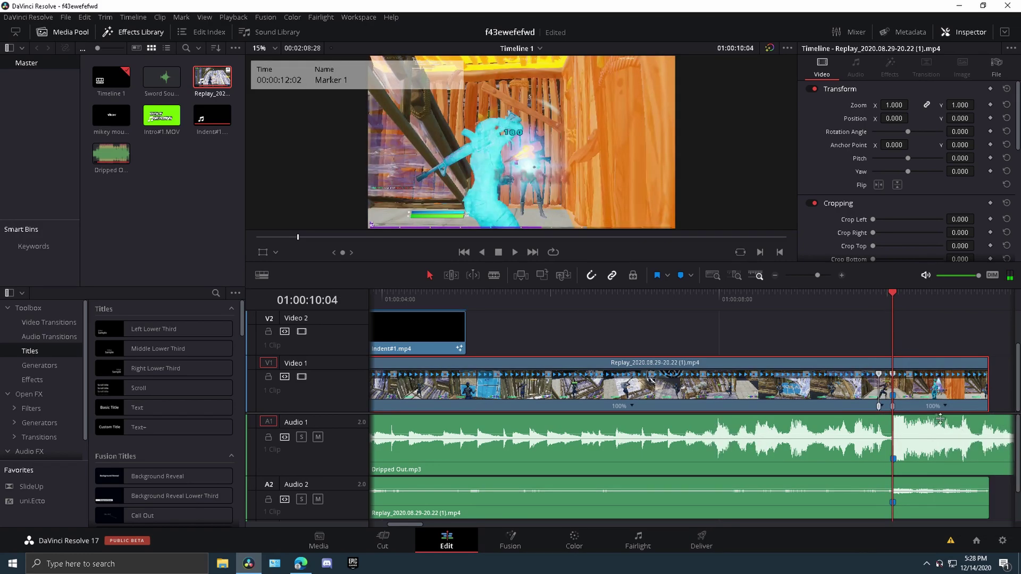
click(945, 407)
mouse_move(969, 448)
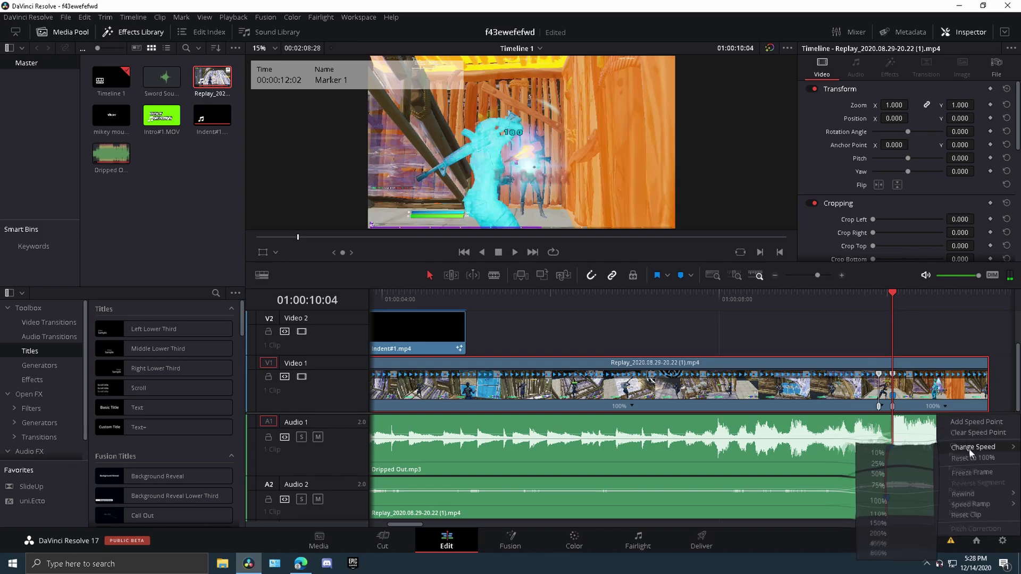
click(902, 470)
Trim the end of the slowed gameplay clip back to the end of its Audio 2 clip and play back the slowdown
drag(416, 523, 439, 525)
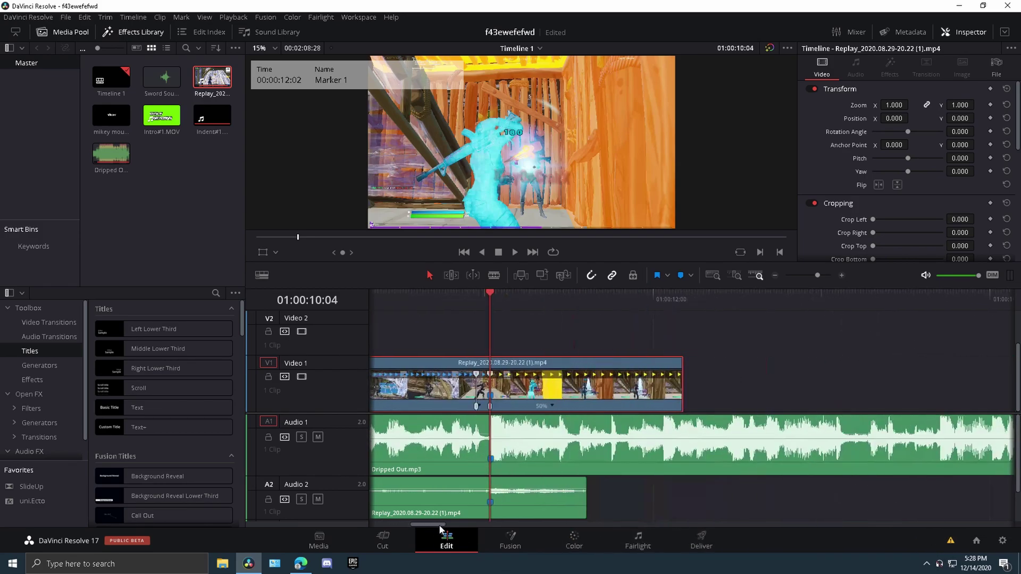
drag(683, 396, 587, 406)
key(space)
key(space)
drag(534, 296, 451, 316)
key(space)
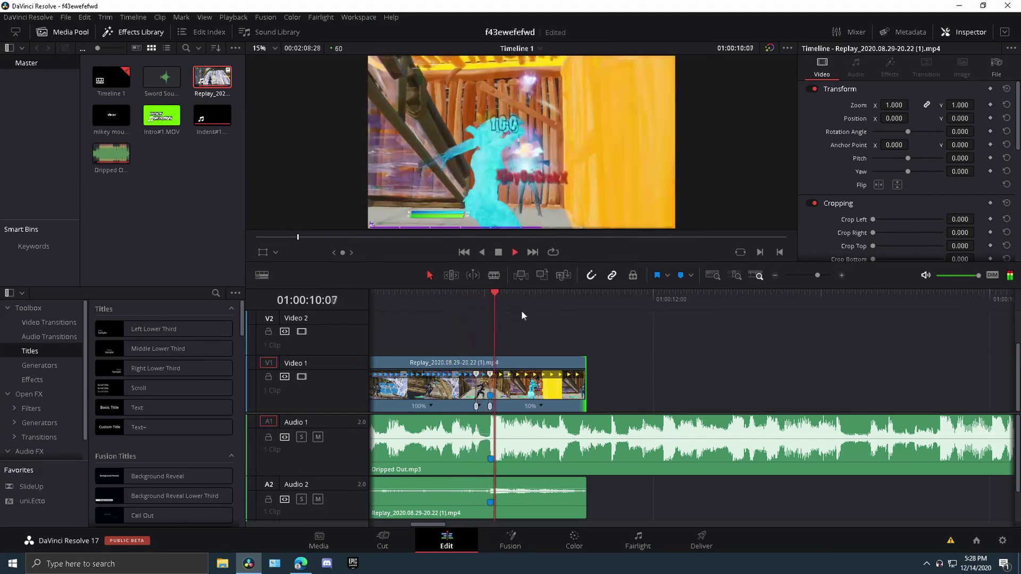
key(space)
drag(504, 298, 462, 304)
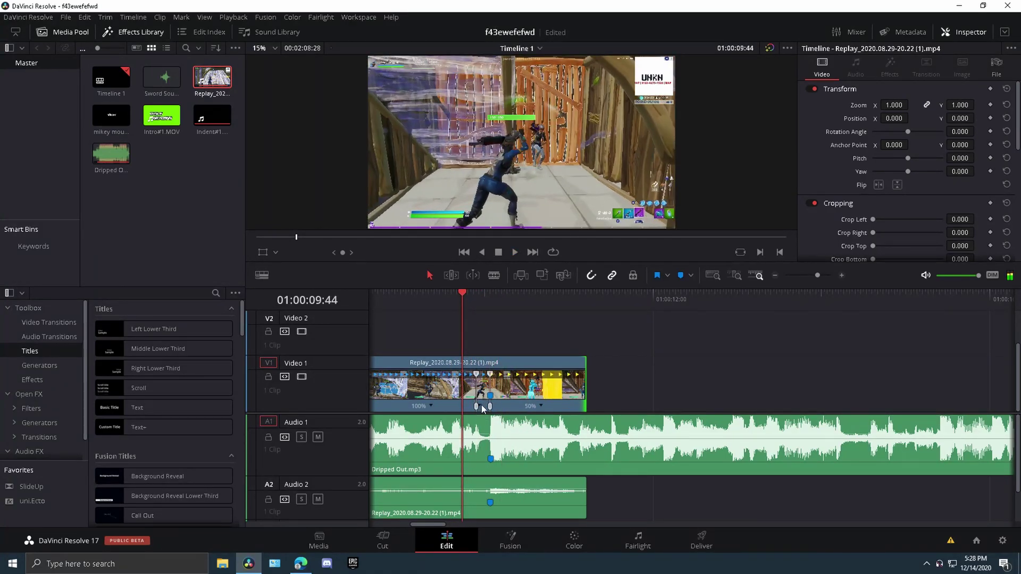
Speed up the short segment between the two speed points to 200% and play it back
right_click(481, 404)
mouse_move(505, 447)
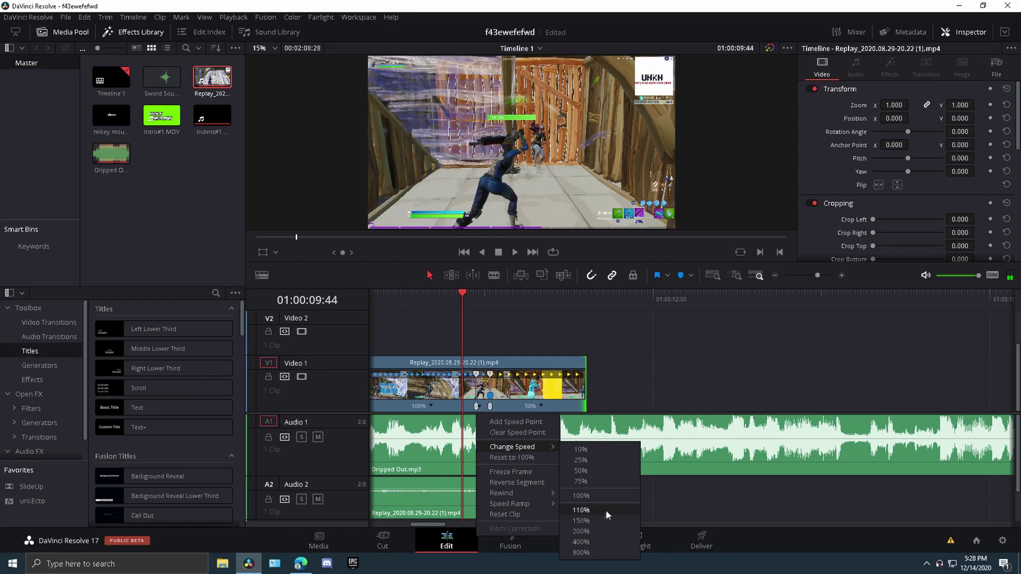
click(582, 532)
key(space)
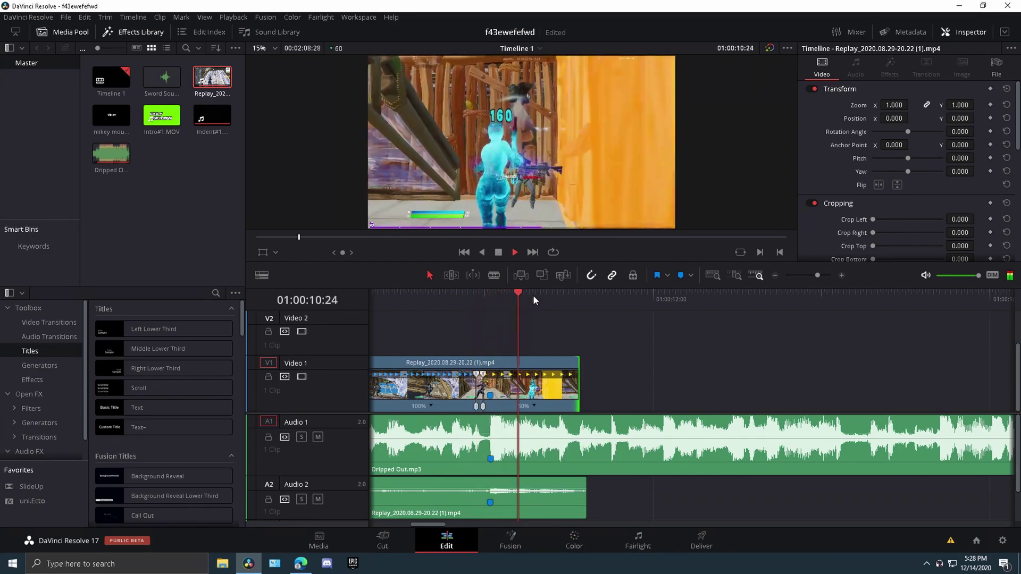
drag(538, 296, 431, 308)
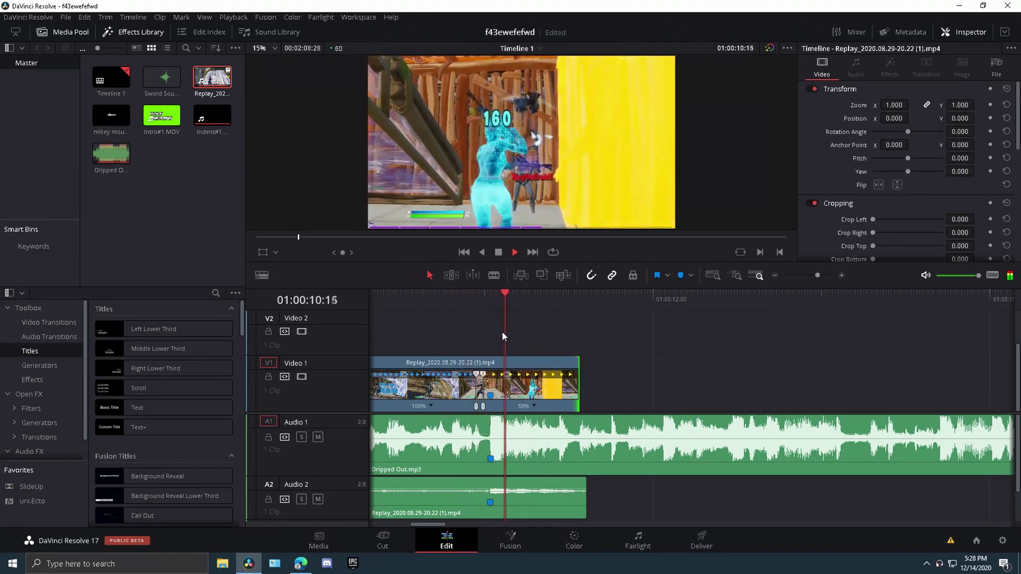
Review the project's frame interpolation and master settings without changing them
key(shift+9)
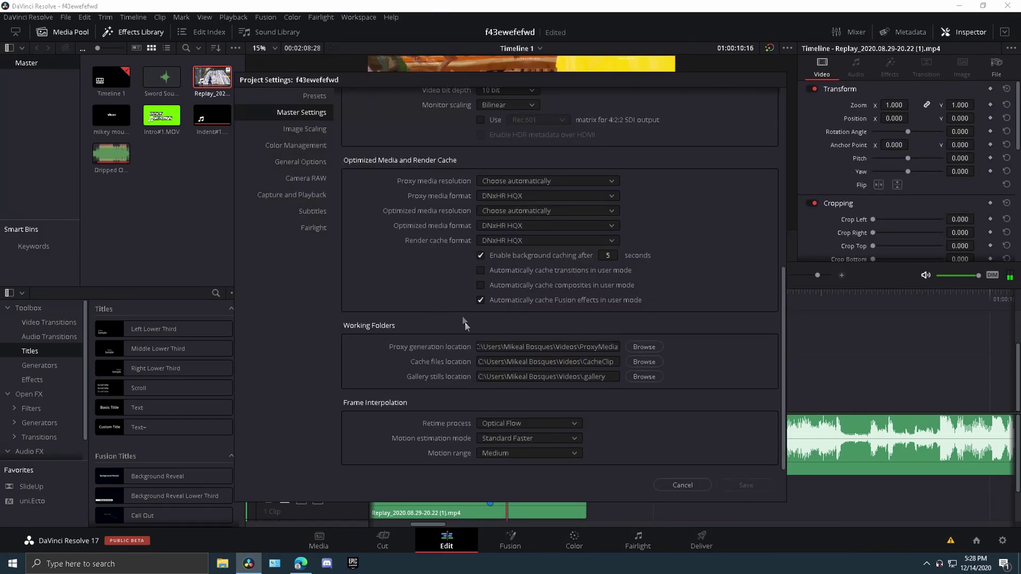
scroll(494, 166, up, 3)
scroll(495, 167, down, 3)
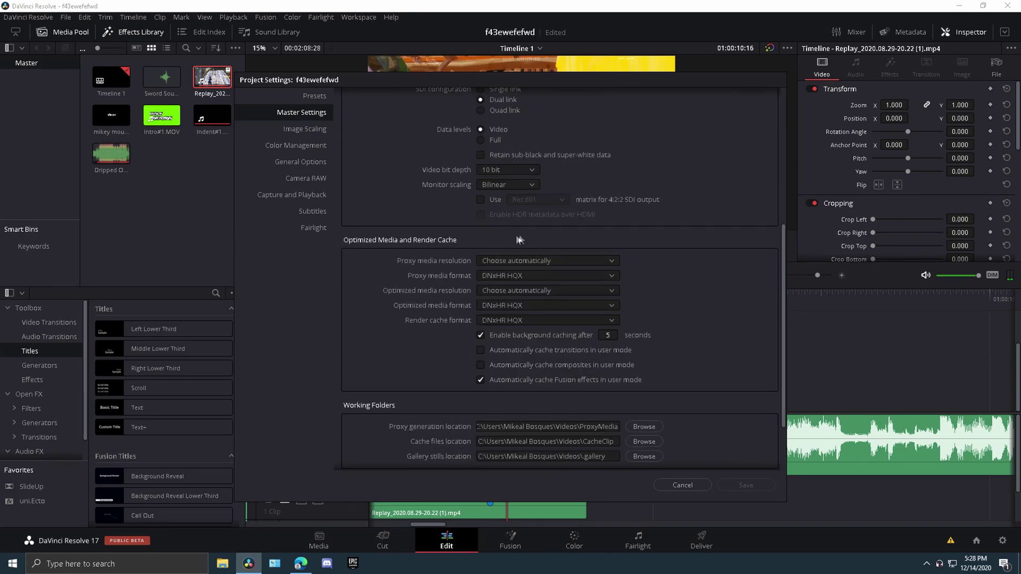
click(682, 484)
Mark the shot frame at 01:00:09:59 on the retimed gameplay clip and shift the clip to align it with the music's beat marker
drag(506, 304, 465, 305)
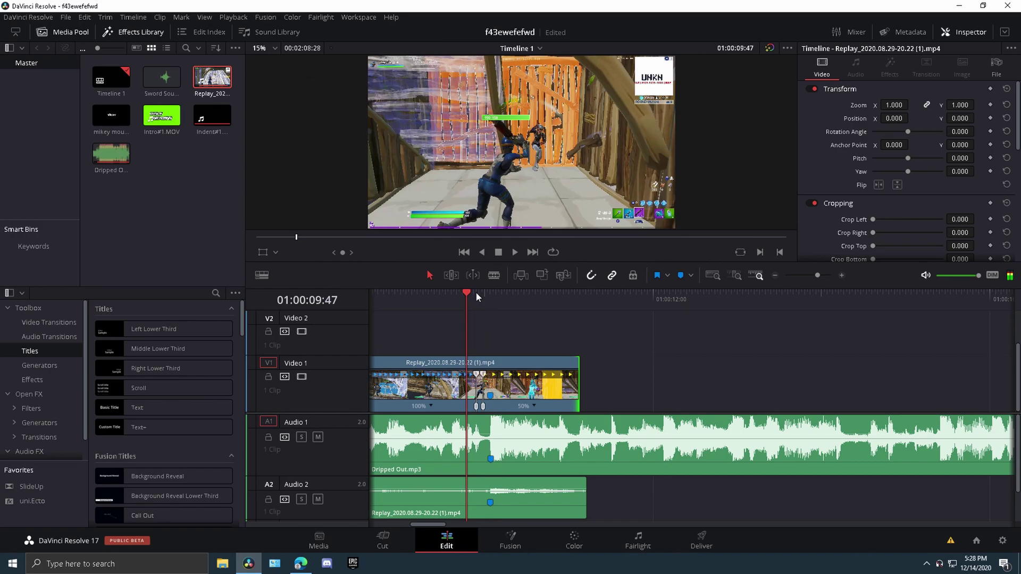
click(483, 295)
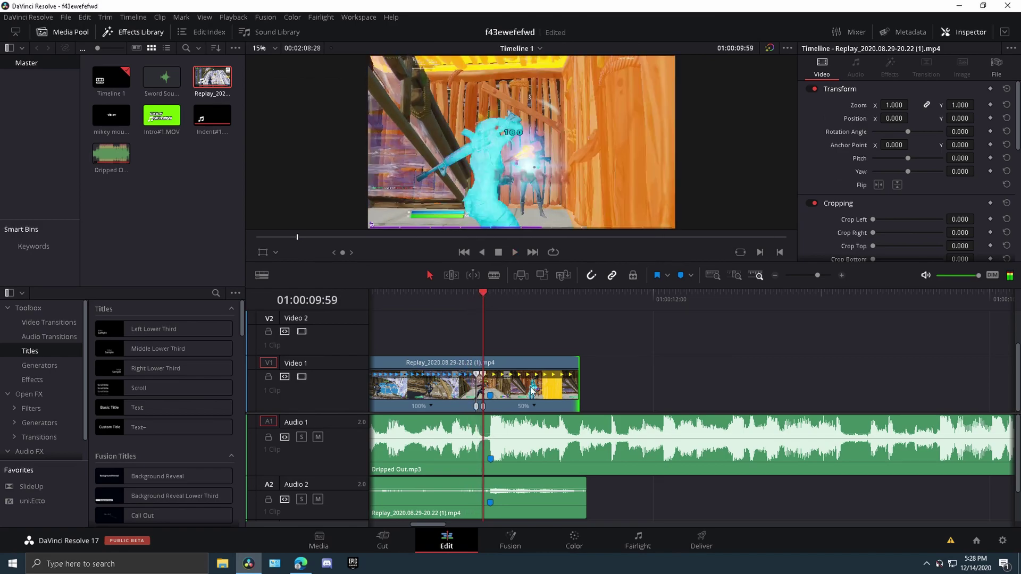
click(495, 397)
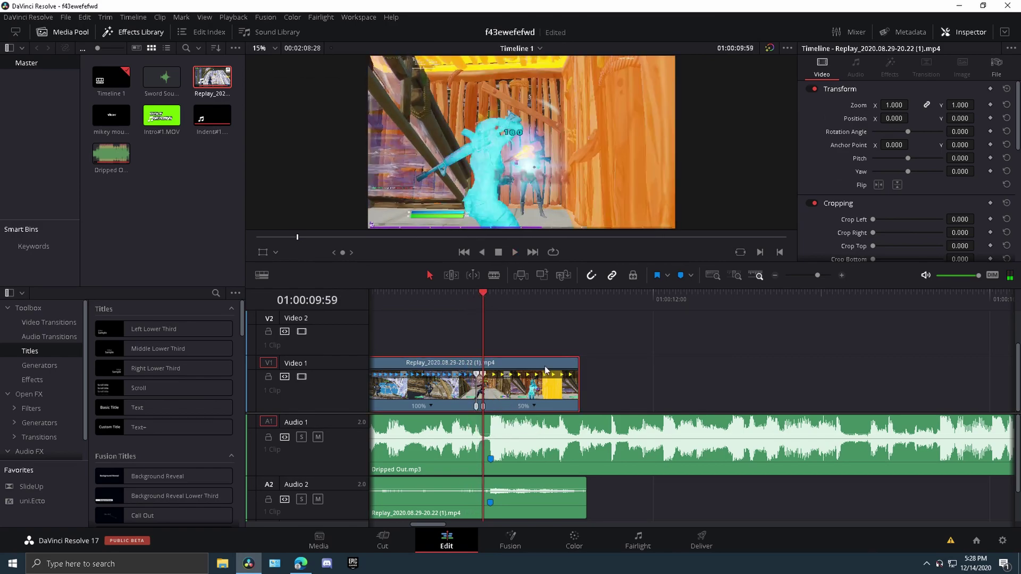
click(679, 276)
mouse_move(558, 377)
mouse_down()
mouse_move(578, 386)
mouse_move(570, 390)
mouse_up()
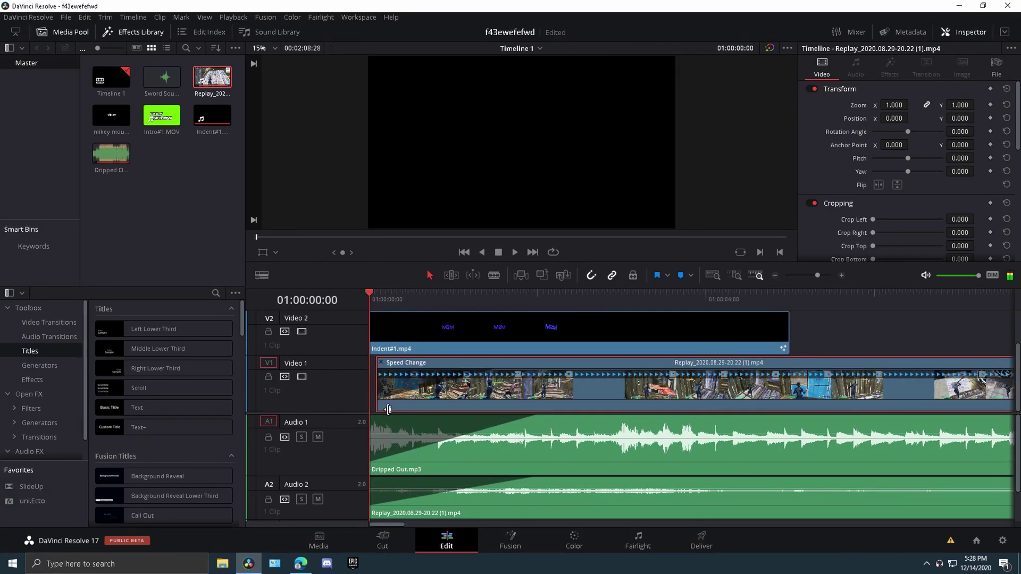
Play back the gameplay leading into the shot to check the retimed section against the beat
key(space)
click(863, 341)
drag(864, 343, 806, 343)
key(space)
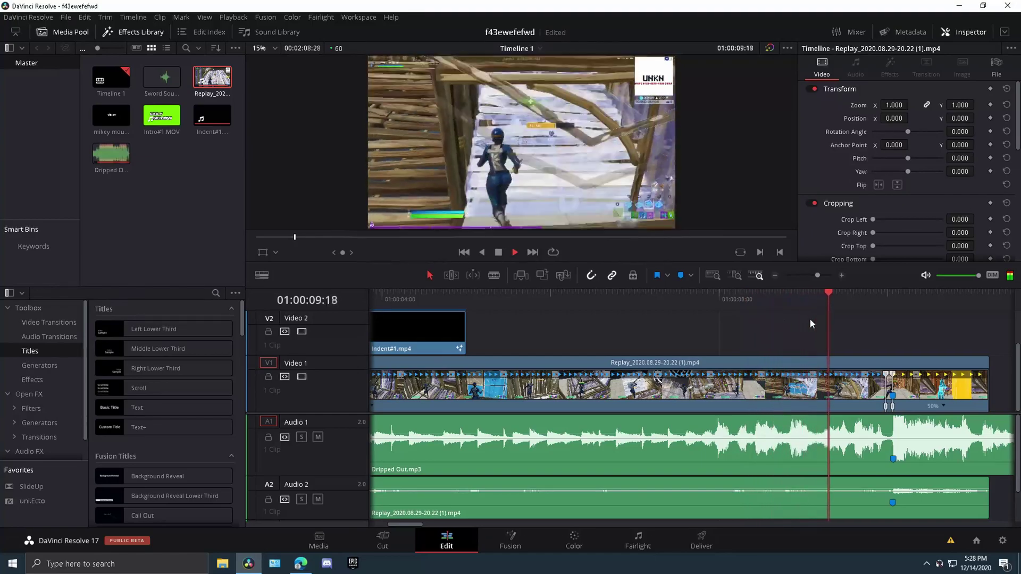
click(902, 311)
Add another speed point to the gameplay clip at 01:00:09:49, just before the existing pair of speed points
drag(899, 309, 882, 316)
key(Left)
key(Left)
key(Left)
key(Left)
key(Left)
key(Right)
key(Right)
drag(902, 309, 882, 324)
key(Left)
key(Left)
key(Left)
key(Right)
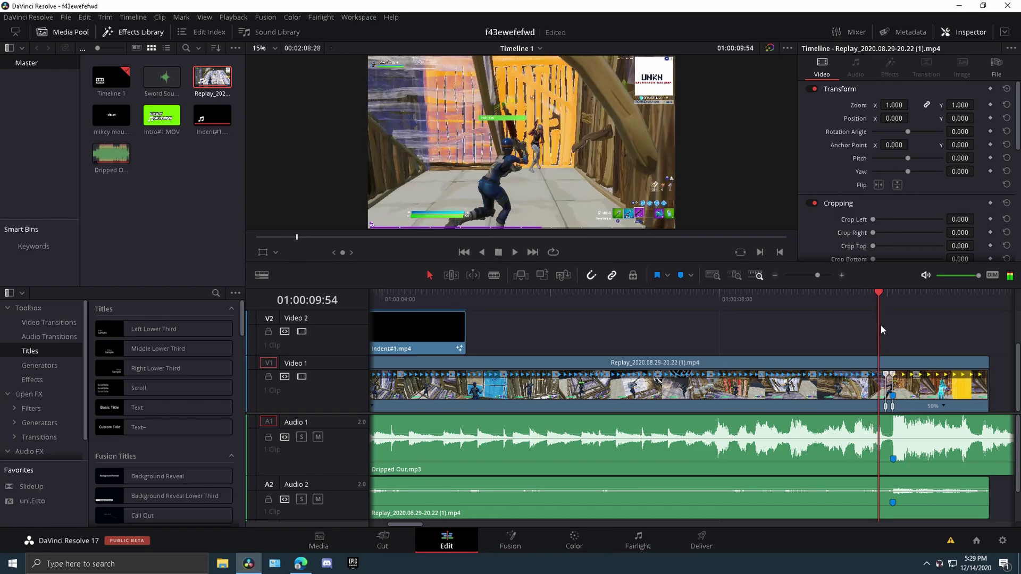
key(Left)
key(Right)
key(Right)
key(Right)
key(Right)
key(Right)
key(Right)
key(Left)
key(Left)
key(Left)
key(Left)
key(Left)
key(Left)
key(Left)
key(Left)
key(Left)
key(Left)
click(944, 405)
click(962, 434)
Slow the segment between the new speed point and the following one to 75% and play back the ramp
click(877, 407)
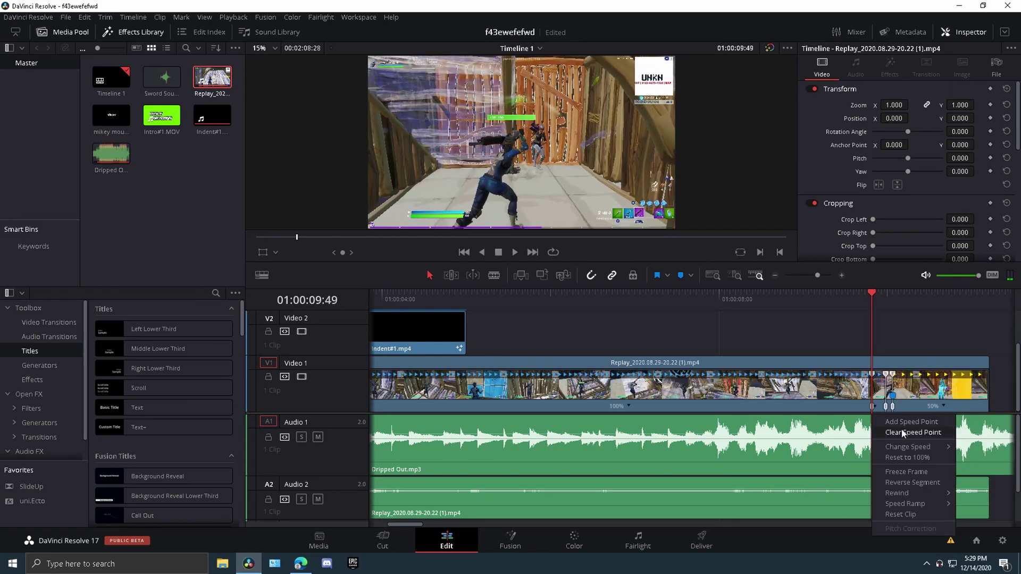
mouse_move(904, 447)
click(812, 482)
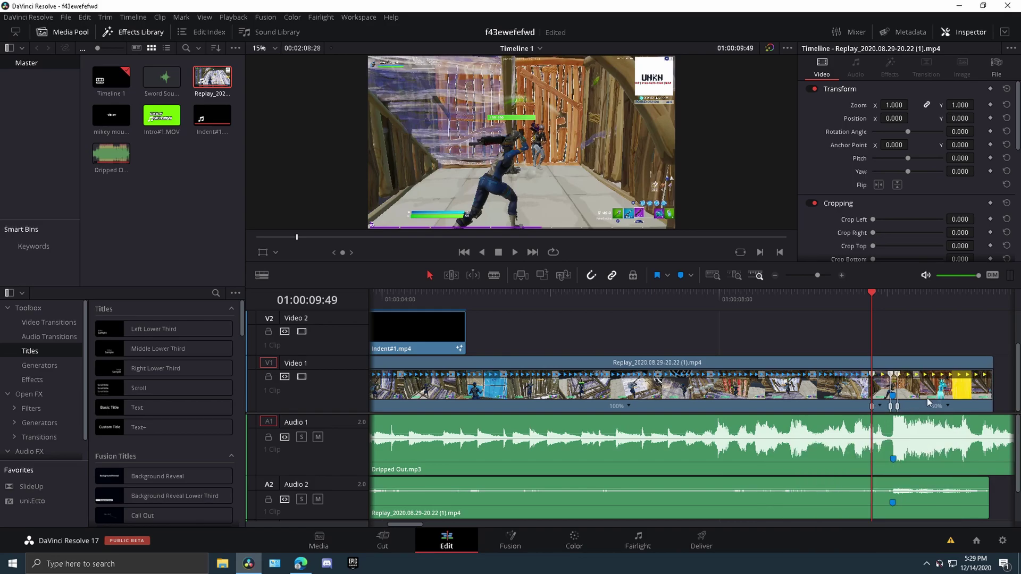
click(846, 319)
key(space)
drag(883, 303, 826, 318)
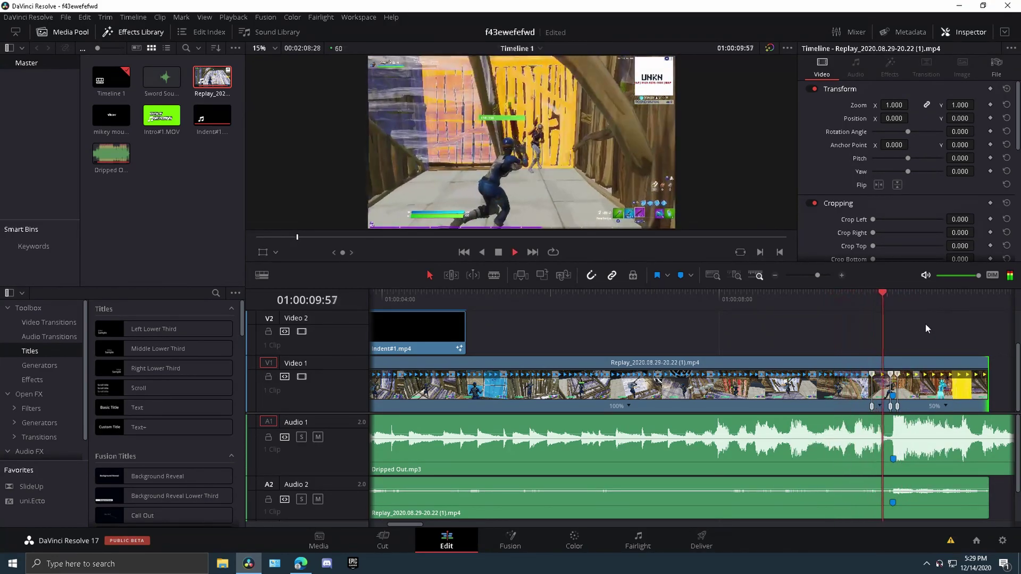
Play back the speed ramp around the shot several times to judge the slowed segment against the beat
drag(927, 306, 859, 330)
click(832, 317)
key(space)
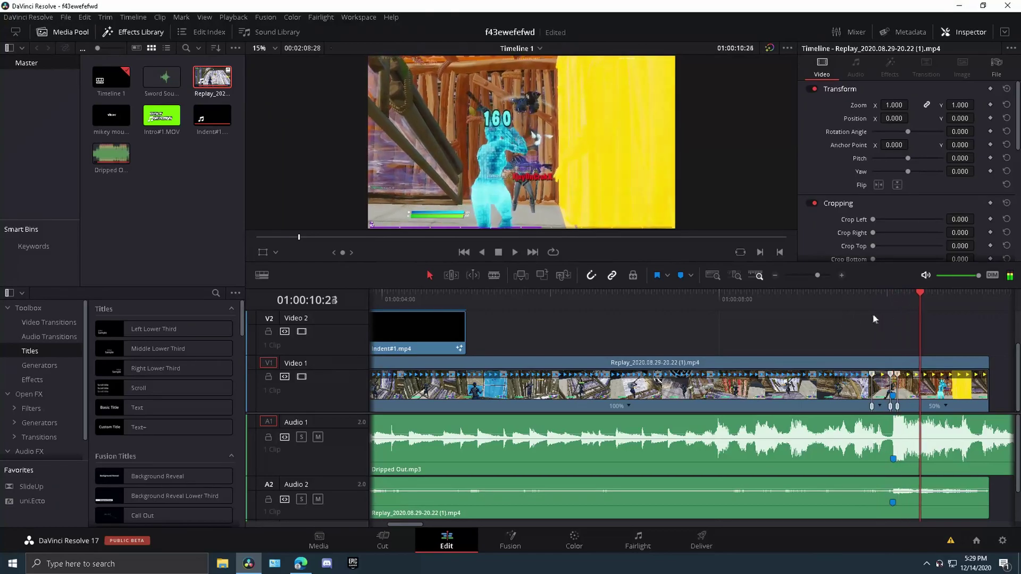
click(845, 319)
key(space)
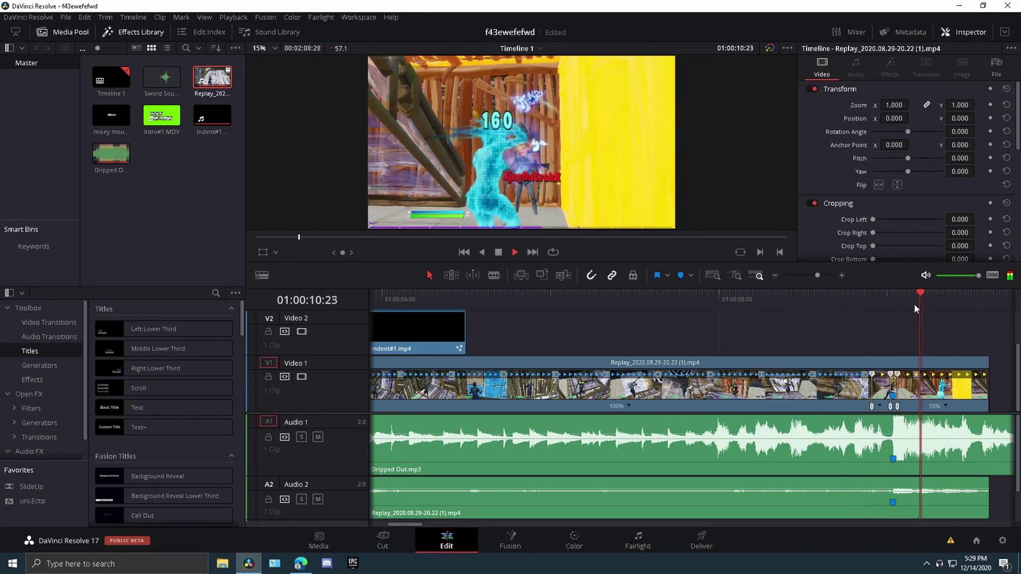
click(860, 313)
click(865, 308)
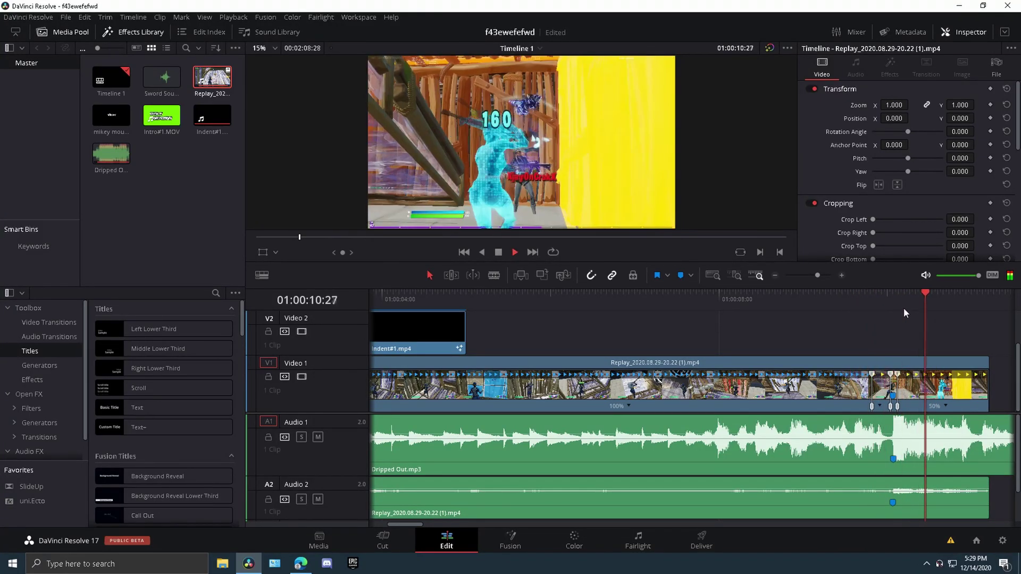
key(space)
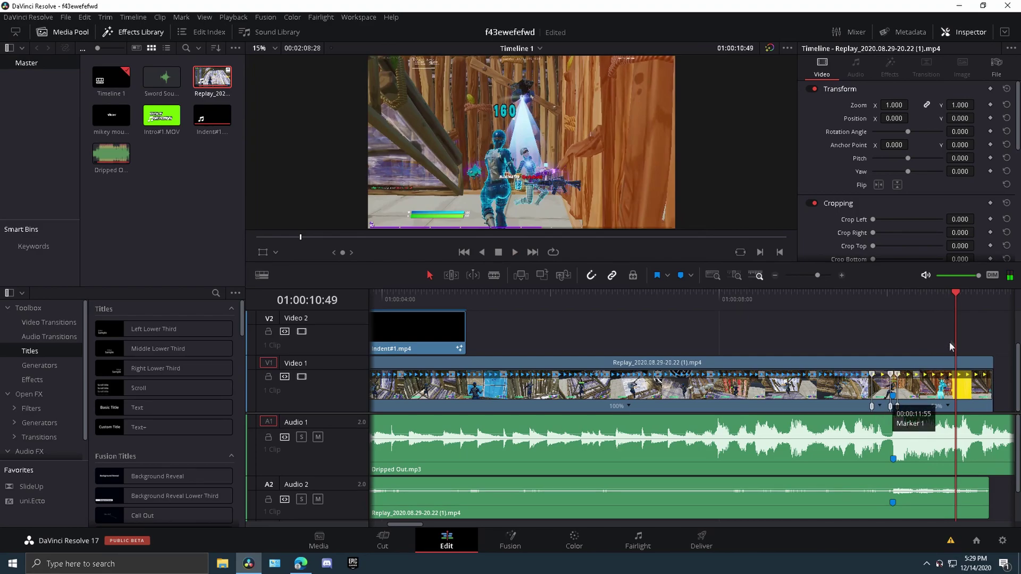
Undo the 75% segment and its extra speed point, and play back the gameplay through the beat drop
key(ctrl+z)
key(ctrl+z)
click(953, 310)
drag(953, 310, 854, 334)
key(space)
key(space)
drag(924, 309, 845, 340)
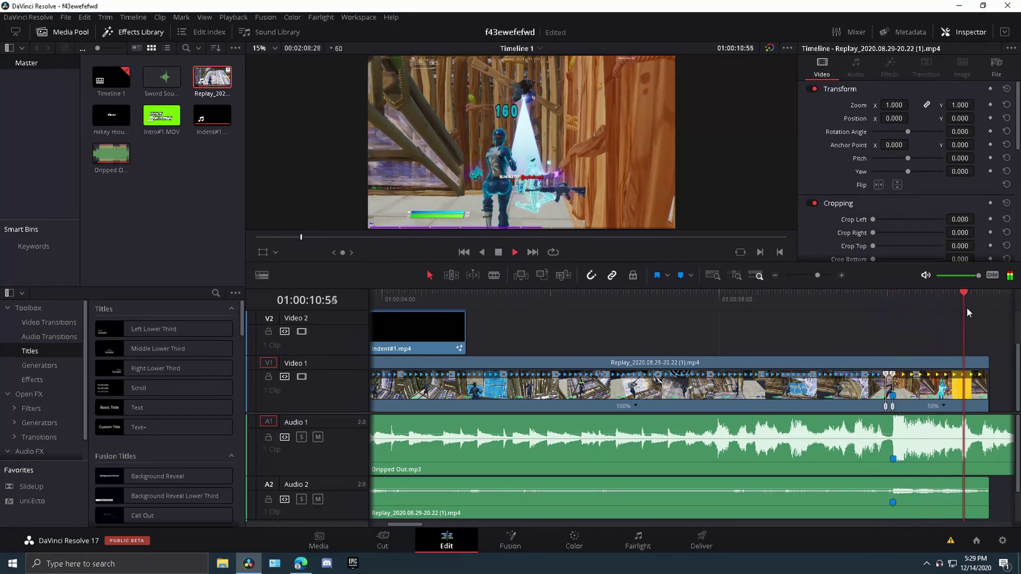
drag(966, 307, 695, 331)
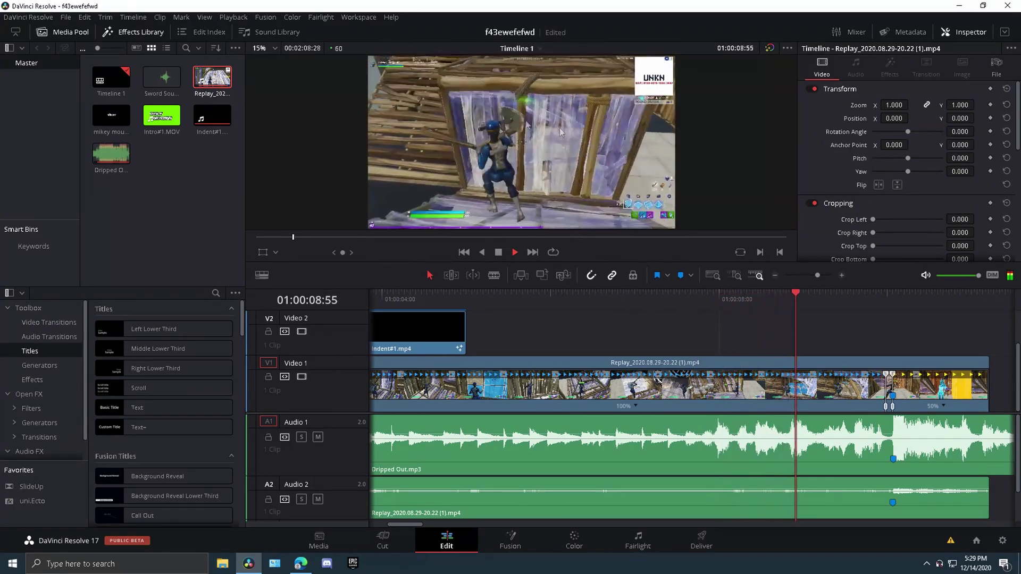
key(space)
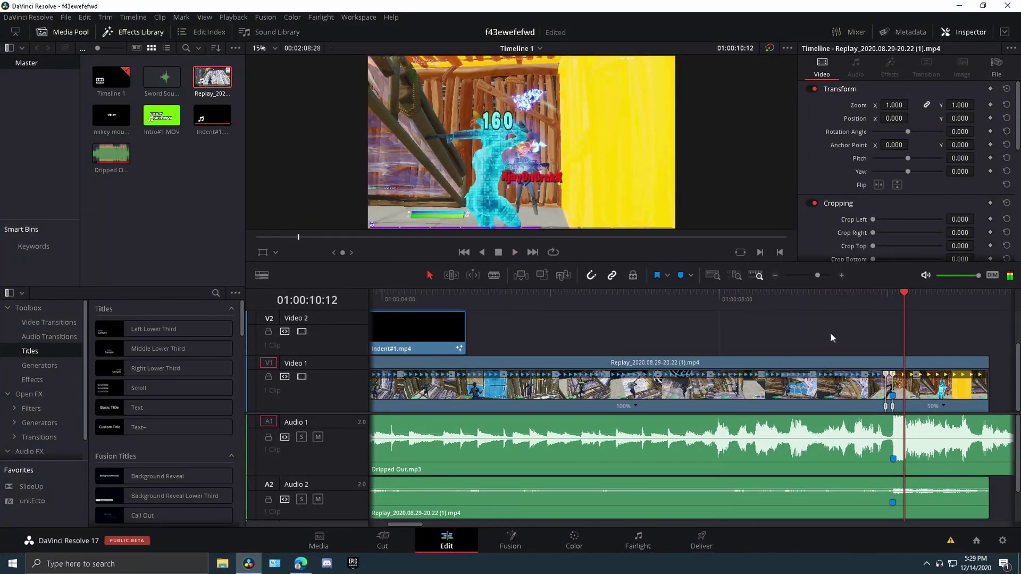
Place the Sword Sound Effect clip on a new audio track at the beat marker at 01:00:10:04 and listen to it
click(892, 293)
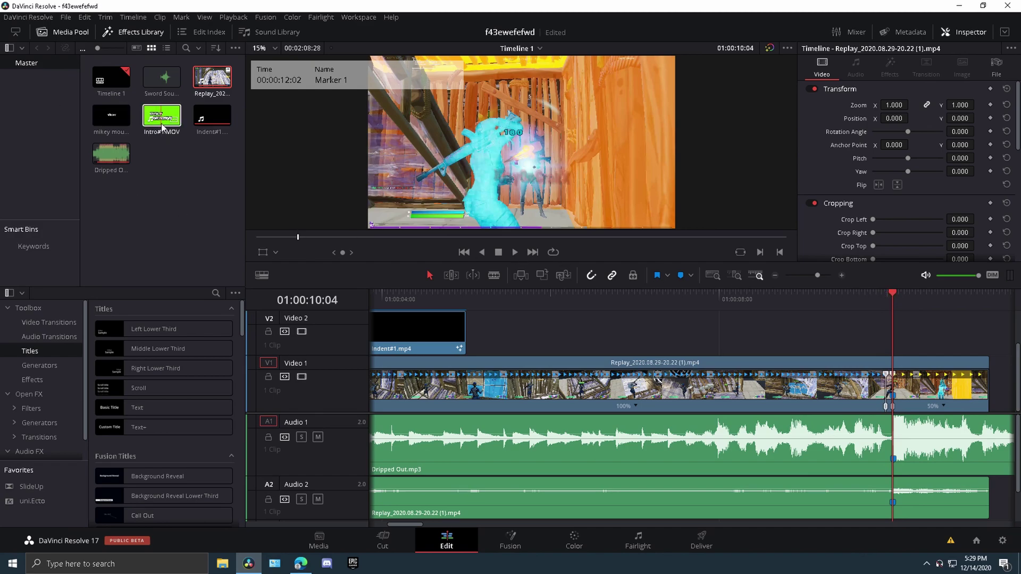
scroll(585, 451, down, 1)
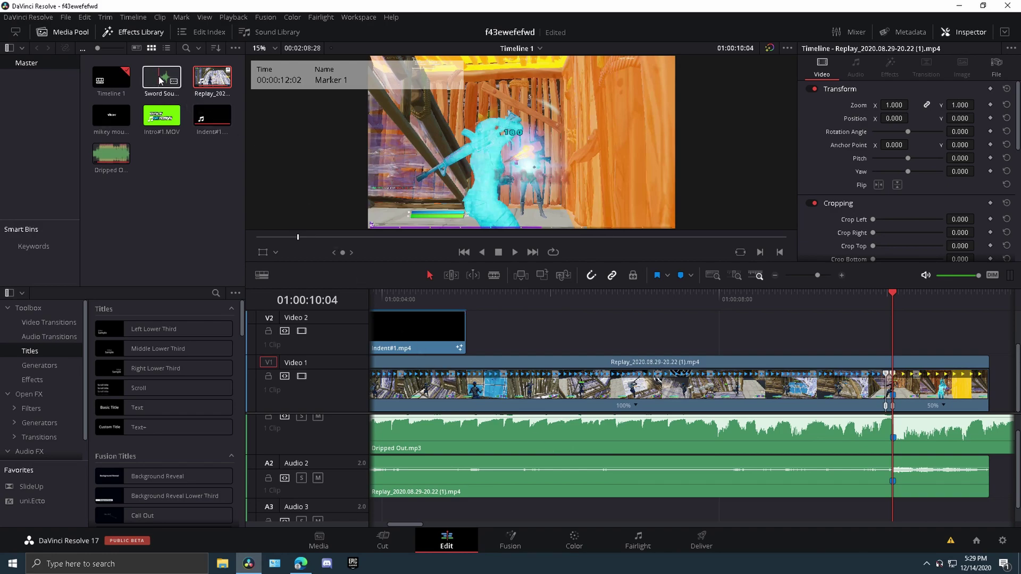
drag(160, 81, 904, 526)
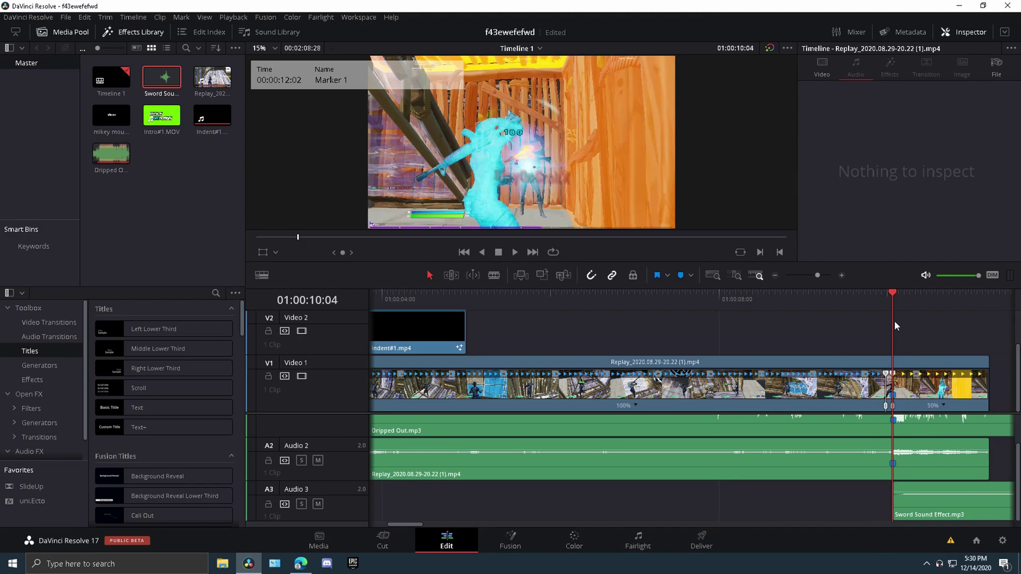
key(space)
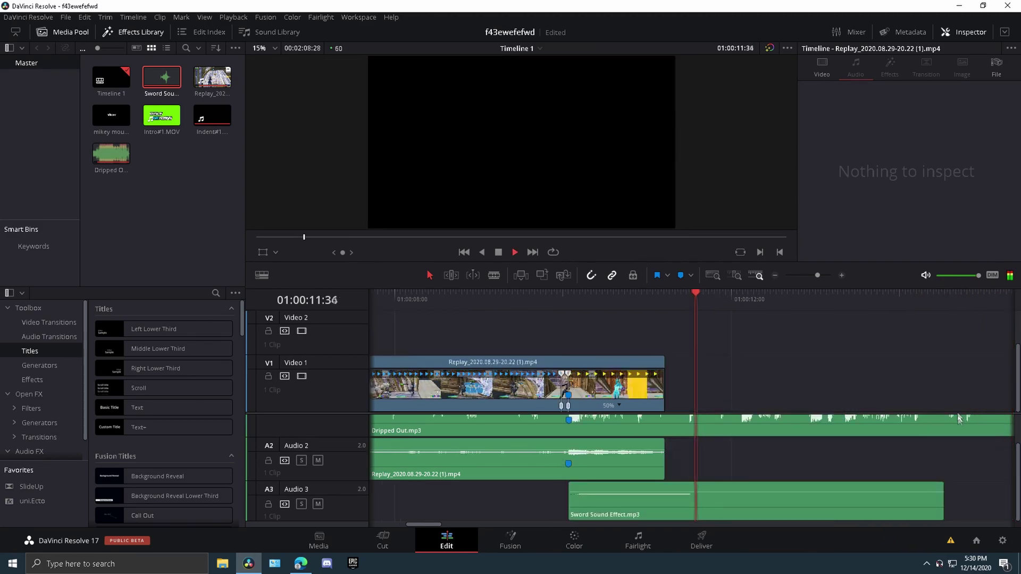
key(space)
Cut the sword sound effect at 01:00:12:07 and remove the silent part before it
click(829, 426)
drag(806, 318, 738, 362)
drag(330, 524, 335, 546)
scroll(758, 456, down, 2)
drag(801, 412, 741, 447)
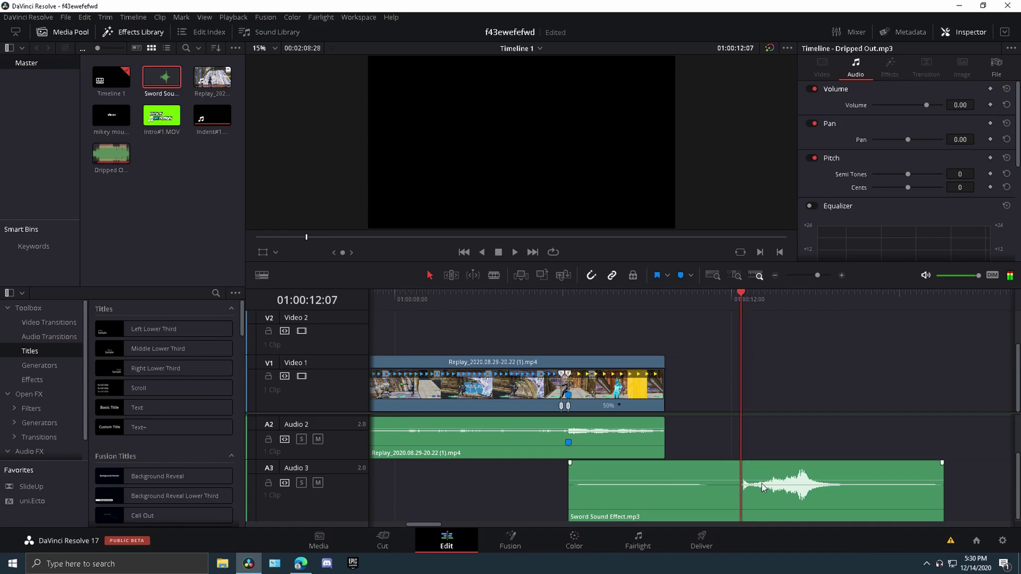
click(706, 510)
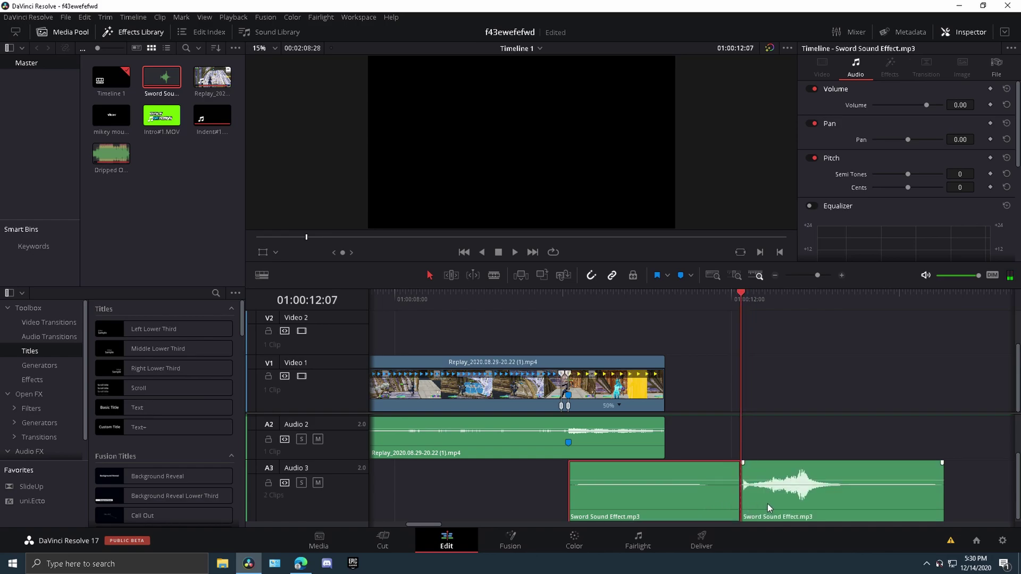
Move the remaining sword sound effect earlier so that it starts at 01:00:09:38, just before the shot
drag(767, 503, 587, 500)
drag(702, 329, 521, 362)
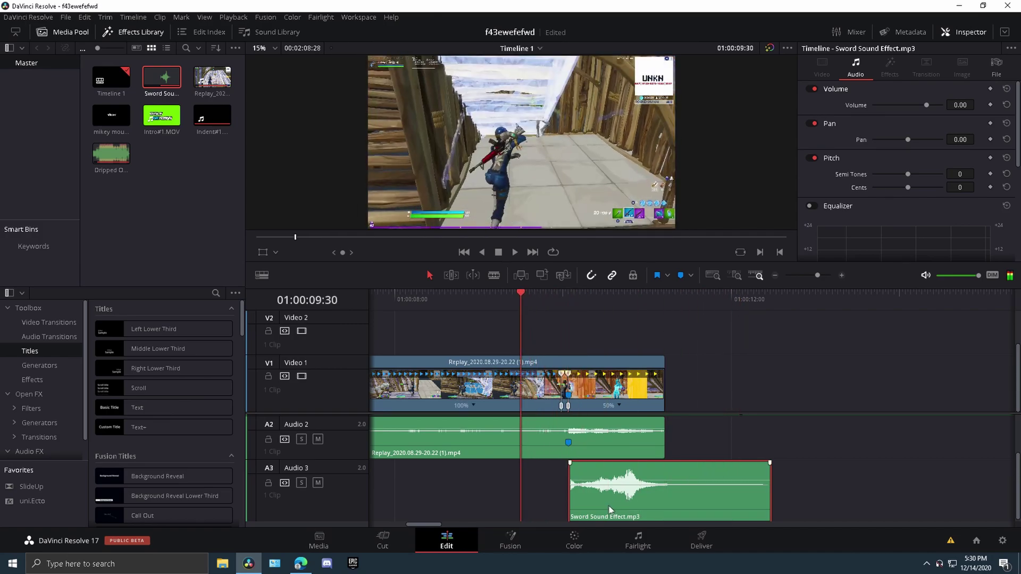
drag(613, 503, 568, 503)
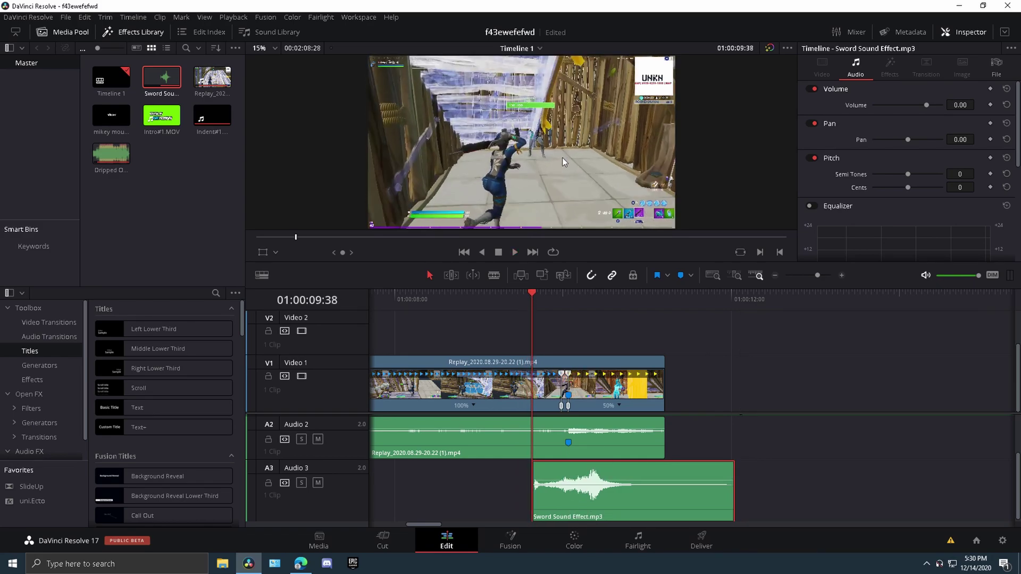
Step frame by frame through the gameplay and the sword sound effect to examine how the sound lines up with the shot
key(Right)
key(Right)
key(Right)
key(Right)
key(Right)
key(Right)
key(Right)
key(Right)
key(Right)
key(Right)
key(Right)
key(Right)
key(Right)
key(Right)
key(Right)
key(Right)
key(Right)
key(Right)
key(Right)
key(Right)
key(Left)
key(Left)
key(Left)
key(Left)
key(Left)
key(Left)
key(Left)
key(Left)
key(Left)
key(Left)
key(Left)
key(Left)
key(Left)
key(Left)
key(Left)
key(Left)
key(Left)
key(Left)
key(Left)
key(Left)
key(Left)
key(Left)
key(Left)
key(Left)
key(Left)
key(Left)
key(Left)
key(Left)
key(Right)
key(Right)
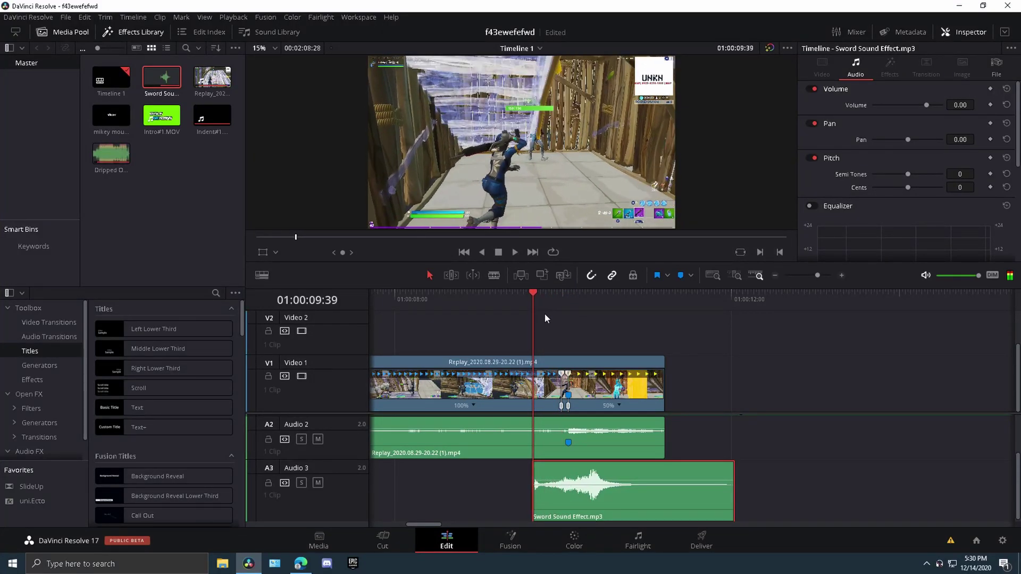
Cut the sword sound effect at 01:00:09:40 and delete the short piece before the cut
key(Left)
key(Right)
key(Right)
key(Left)
key(Right)
key(ctrl+b)
click(532, 487)
key(Delete)
click(510, 321)
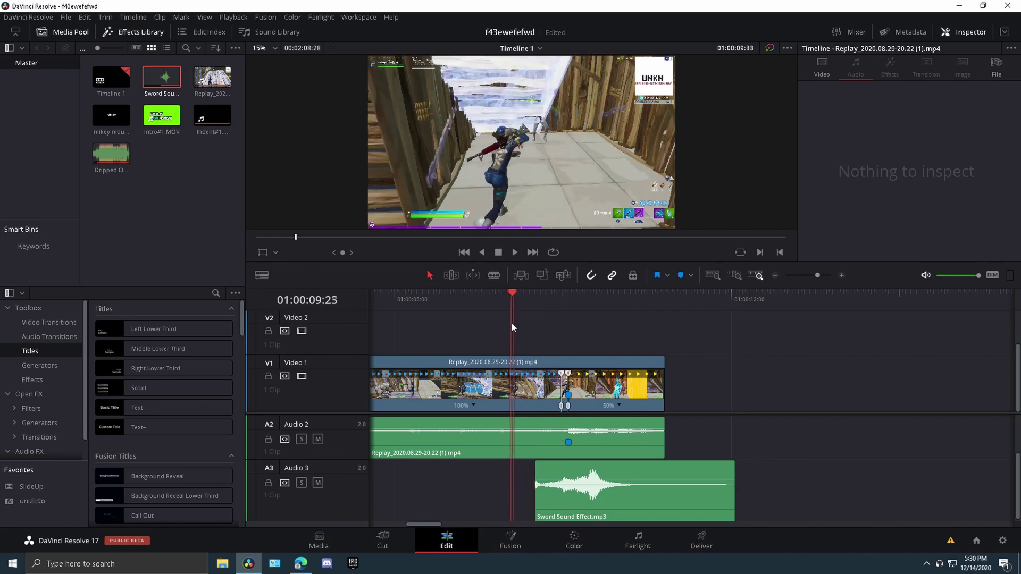
Cut off the sword sound effect at the end of the gameplay clip, delete the excess and play back the result
drag(534, 295, 669, 374)
key(ctrl+b)
click(709, 499)
key(Delete)
drag(644, 301, 515, 345)
key(space)
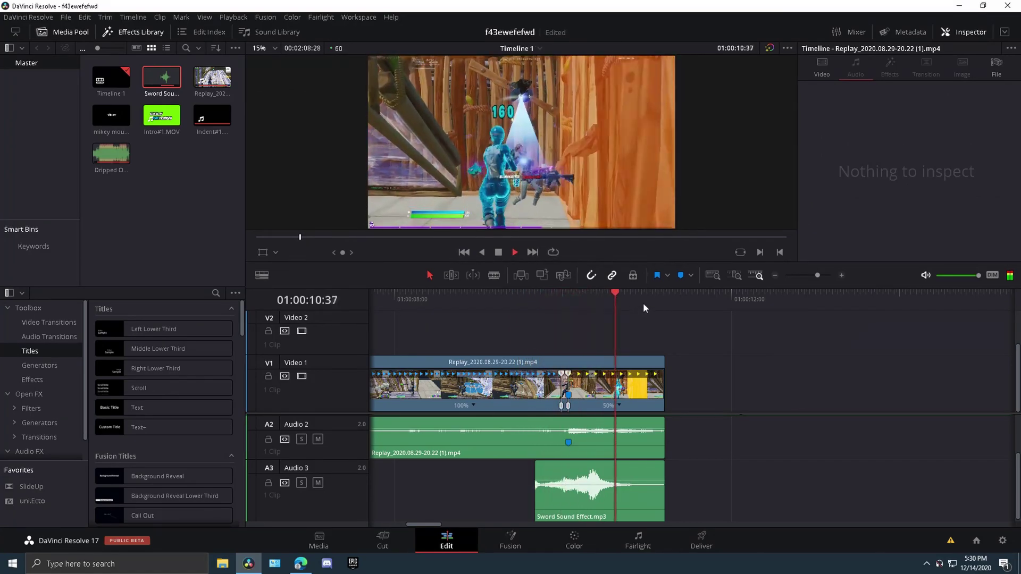
Extend the start of the sword sound effect back to about 01:00:09:32 and play back the transition into the shot
drag(641, 301, 532, 340)
mouse_move(536, 505)
mouse_down()
mouse_move(524, 504)
mouse_move(532, 501)
mouse_up()
key(space)
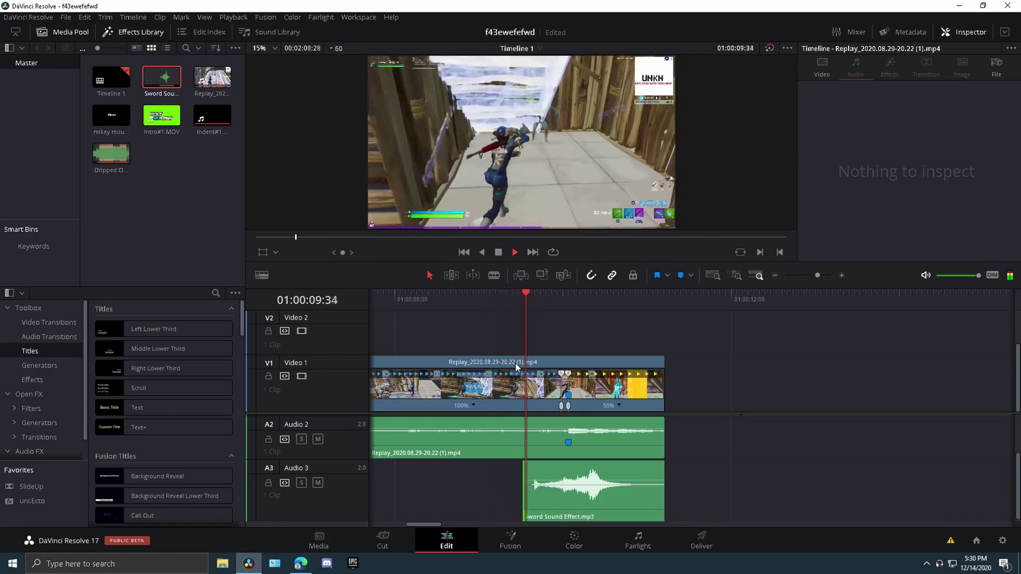
drag(672, 300, 485, 352)
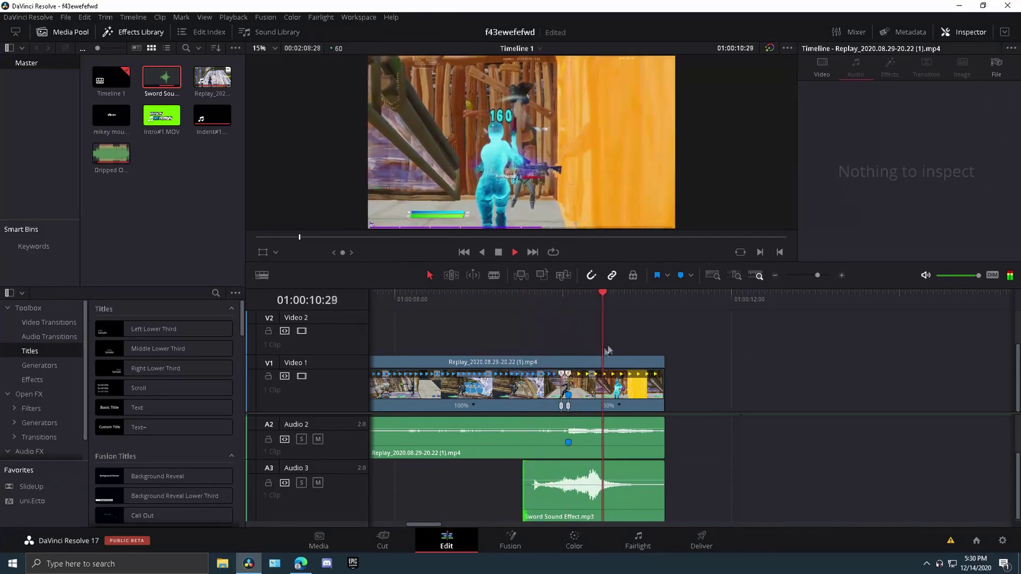
drag(694, 299, 473, 299)
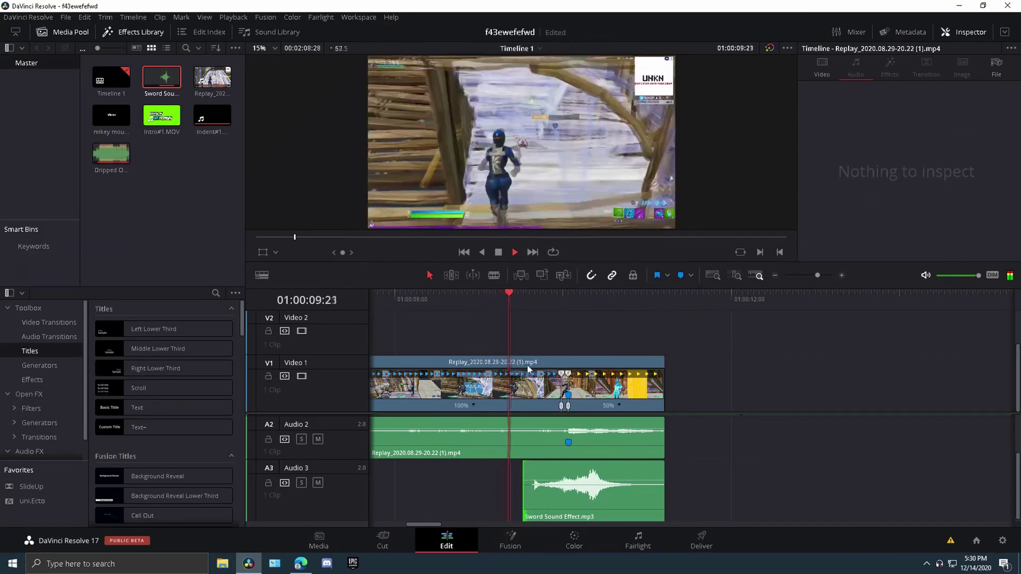
key(space)
Set the sword sound effect's volume to -2 and play back the section around the shot
click(587, 466)
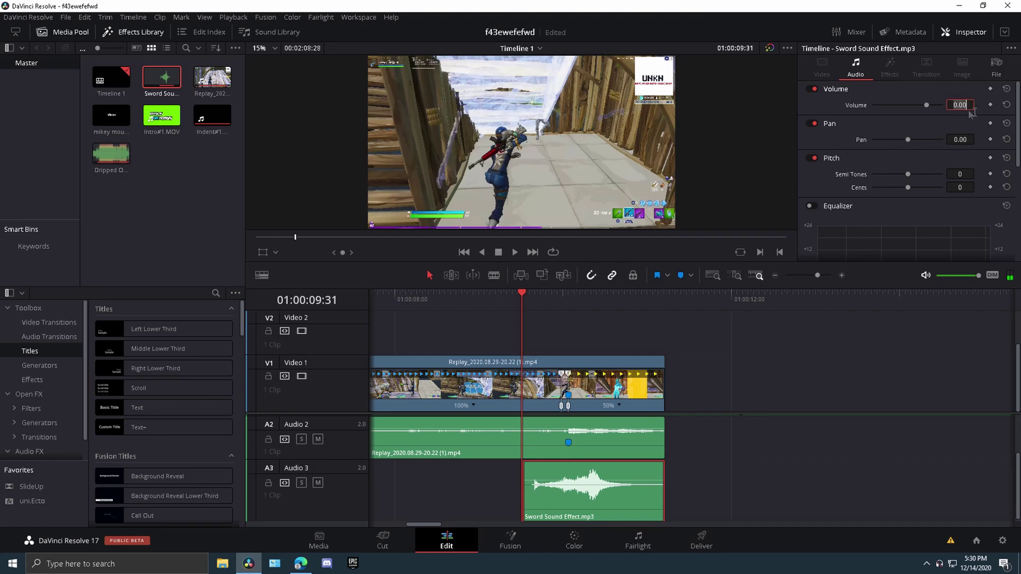
text(-2)
key(Return)
key(space)
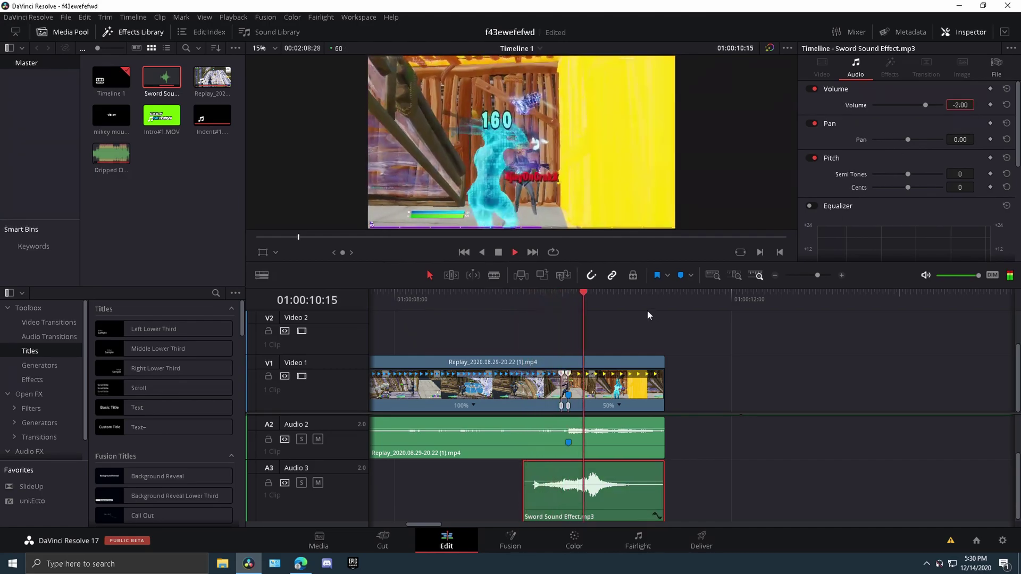
drag(595, 307, 515, 339)
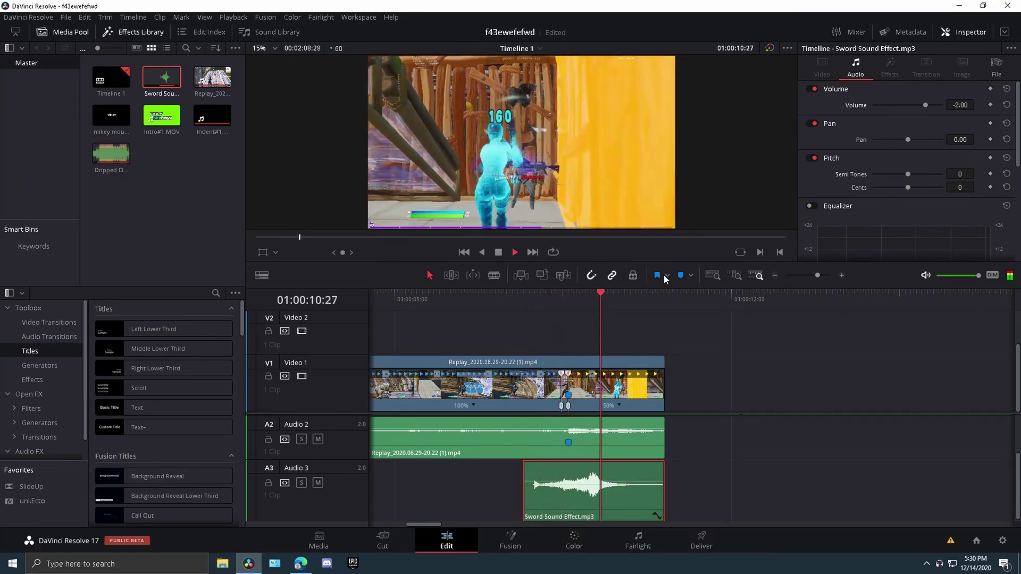
drag(629, 321, 548, 327)
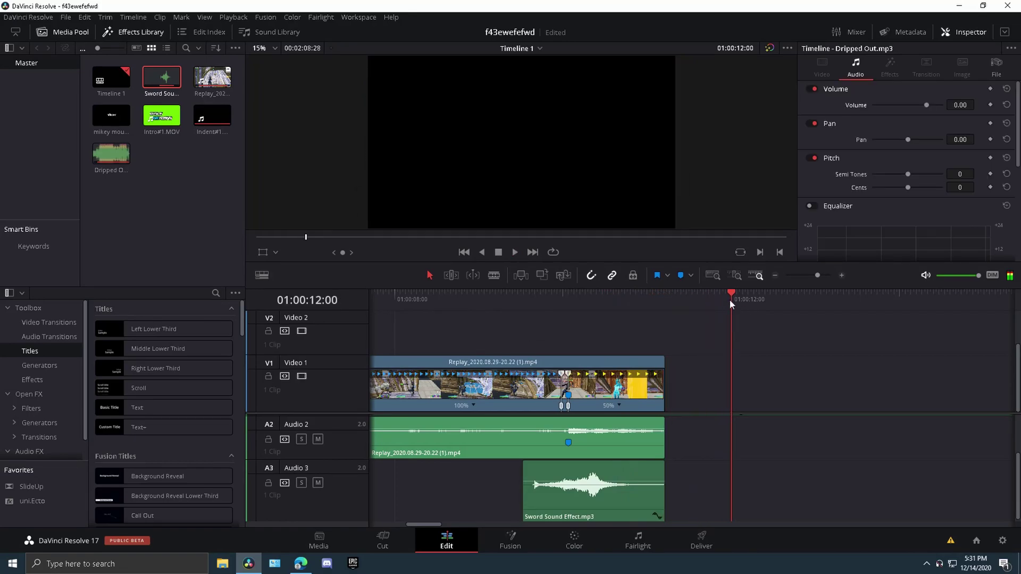
Add a marker to the sword sound effect at 01:00:09:40, where its audible sound begins
drag(727, 299, 534, 383)
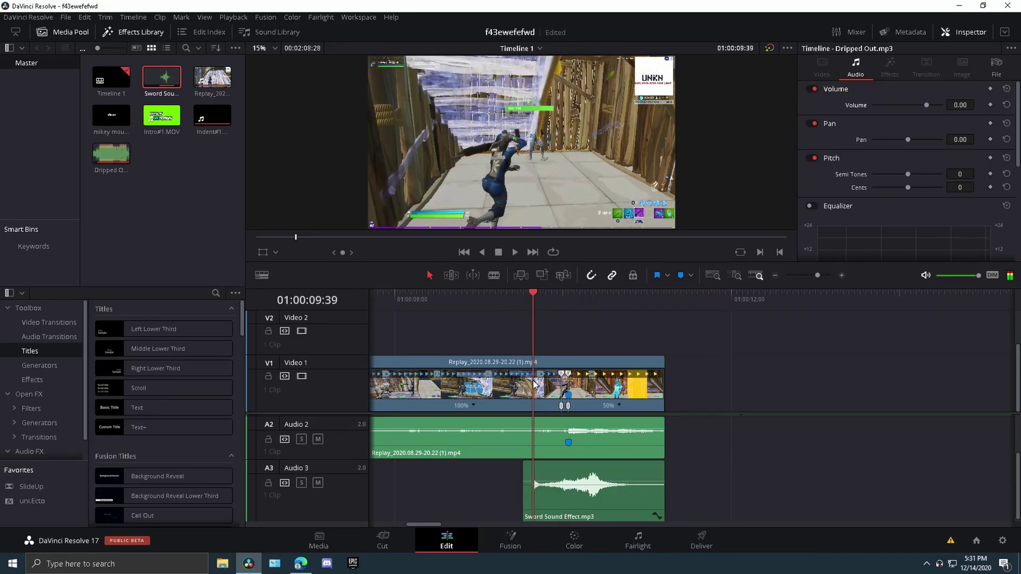
key(Right)
click(556, 501)
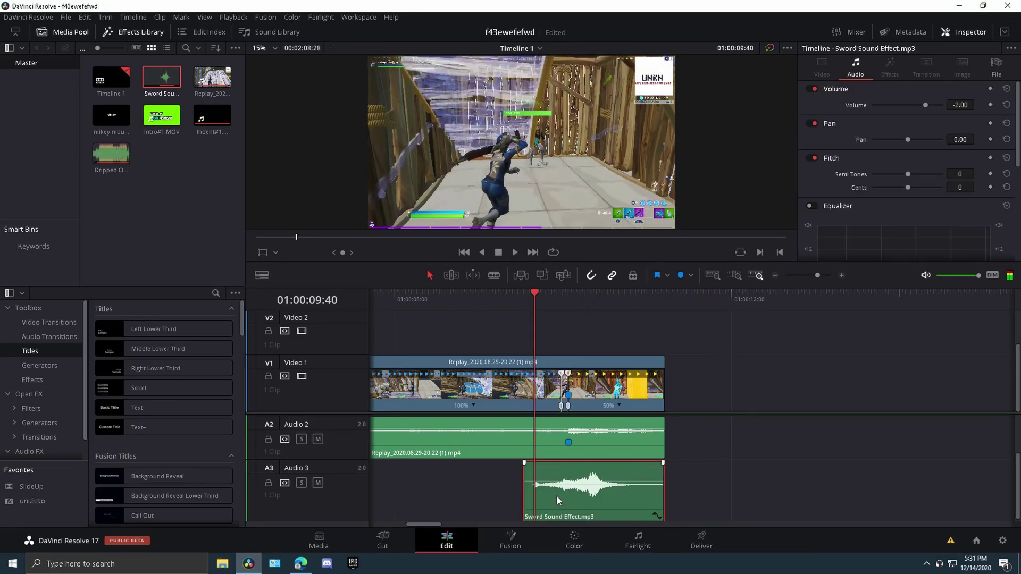
click(680, 275)
Step frame by frame from the sound effect's new marker through the shot to examine the gameplay against the sound
click(524, 339)
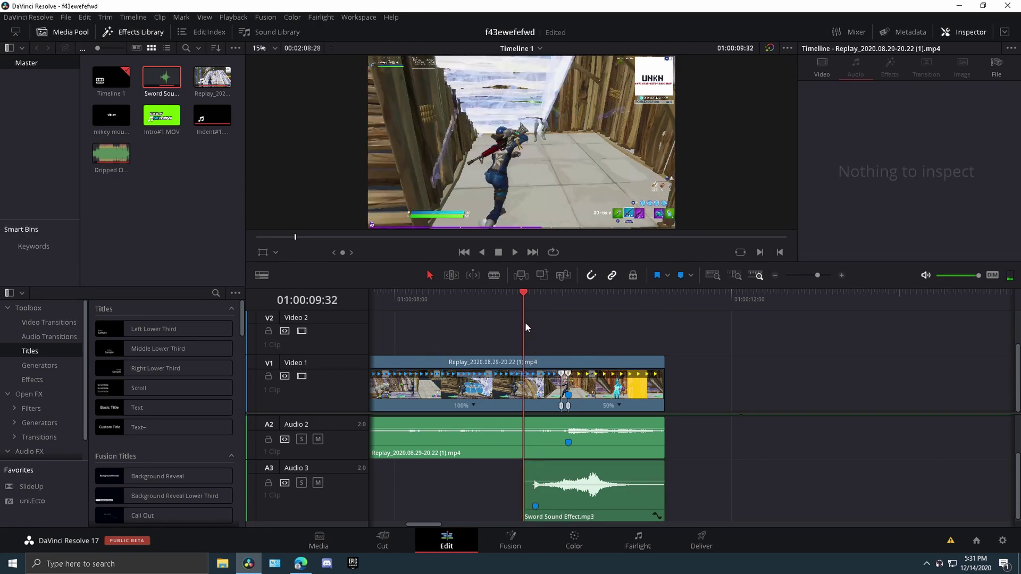
click(534, 330)
key(Left)
key(Left)
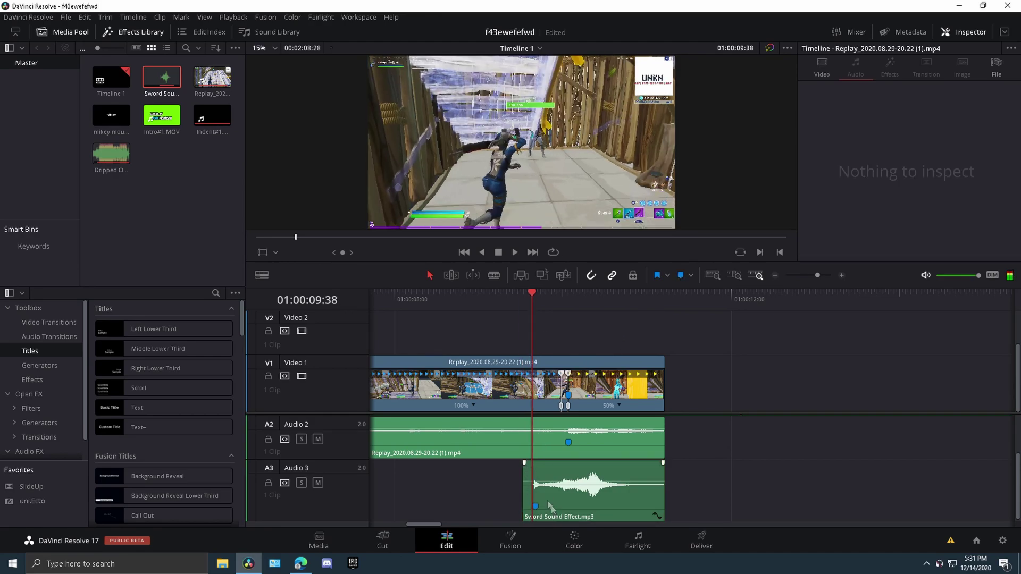
key(Right)
key(Right)
key(Right)
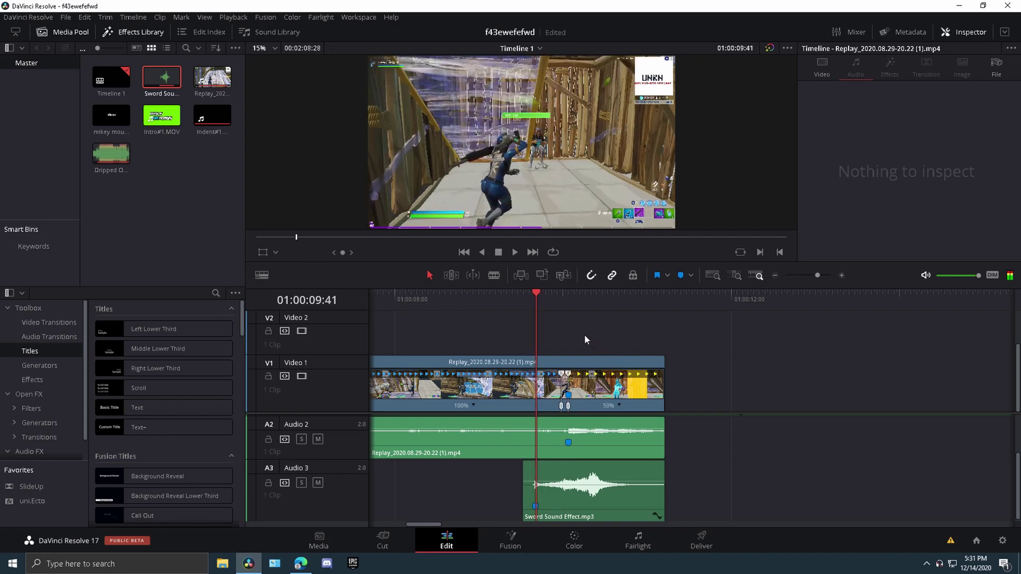
key(Left)
key(Right)
key(Right)
key(Right)
key(Right)
key(Right)
key(Right)
key(Right)
key(Right)
key(Right)
key(Right)
key(Right)
key(Right)
key(Right)
key(Right)
key(Right)
key(Right)
key(Right)
key(Right)
key(Right)
key(Right)
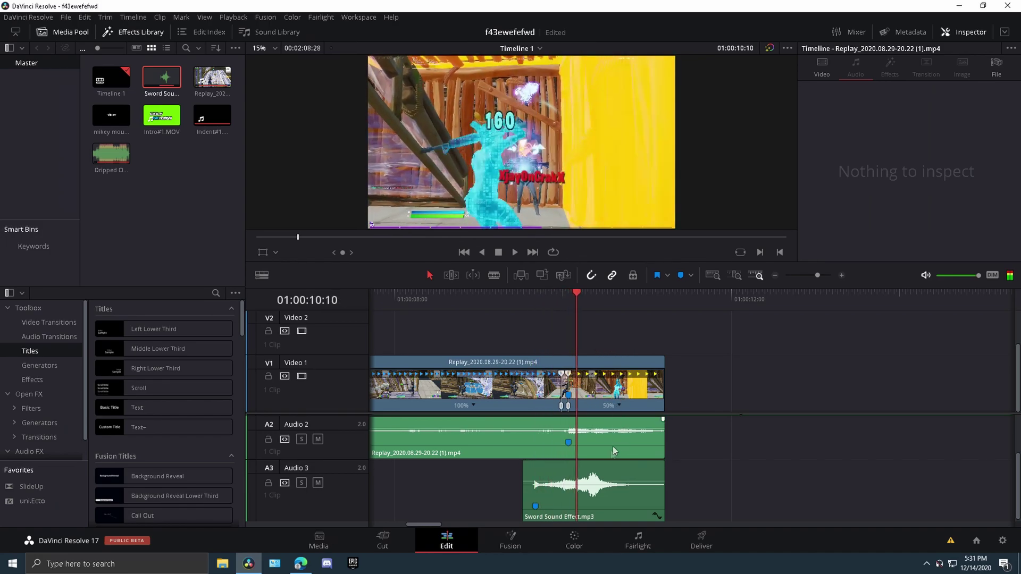
Step frame by frame back and forth around 01:00:10:10, comparing the hit in the gameplay with the sword sound's waveform peak
key(Right)
key(Right)
key(Right)
key(Right)
key(Right)
key(Right)
key(Right)
key(Right)
key(Right)
key(Right)
key(Right)
key(Right)
key(Right)
key(Right)
key(Left)
key(Left)
key(Left)
key(Left)
key(Left)
key(Left)
key(Left)
key(Left)
key(Left)
key(Left)
key(Left)
key(Right)
key(Right)
key(Right)
key(Right)
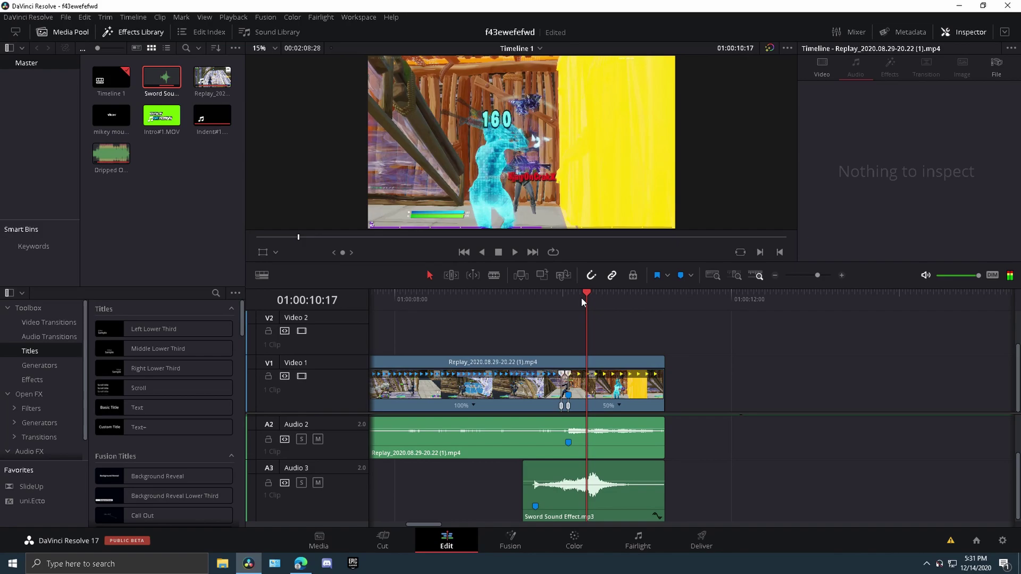
Play back the timeline from just before the sword sound effect's start to check where the sound comes in
mouse_move(582, 297)
mouse_down()
mouse_move(517, 318)
mouse_move(534, 328)
mouse_up()
key(Left)
key(Left)
key(Left)
key(Left)
key(Left)
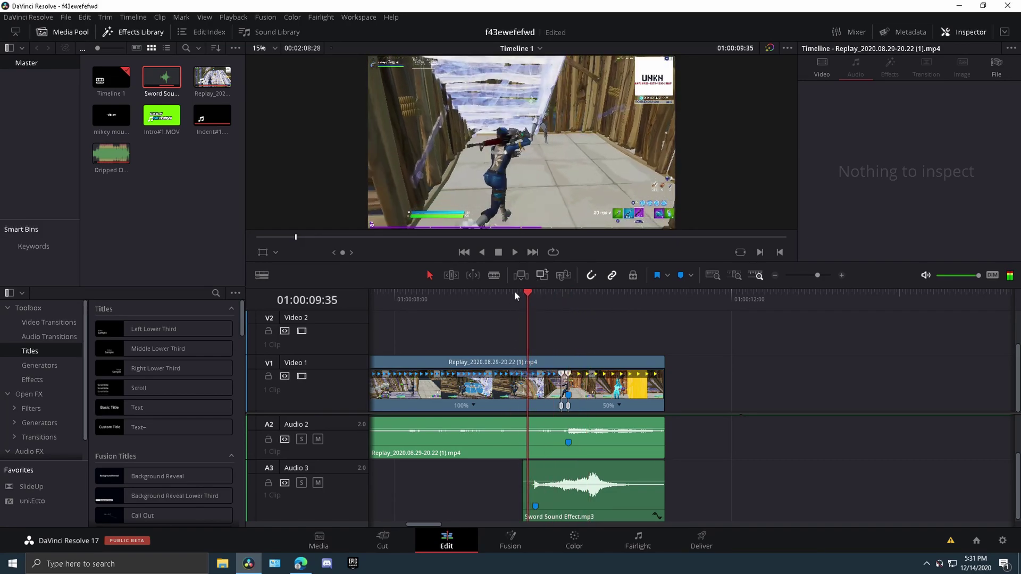
drag(526, 299, 505, 315)
key(space)
key(space)
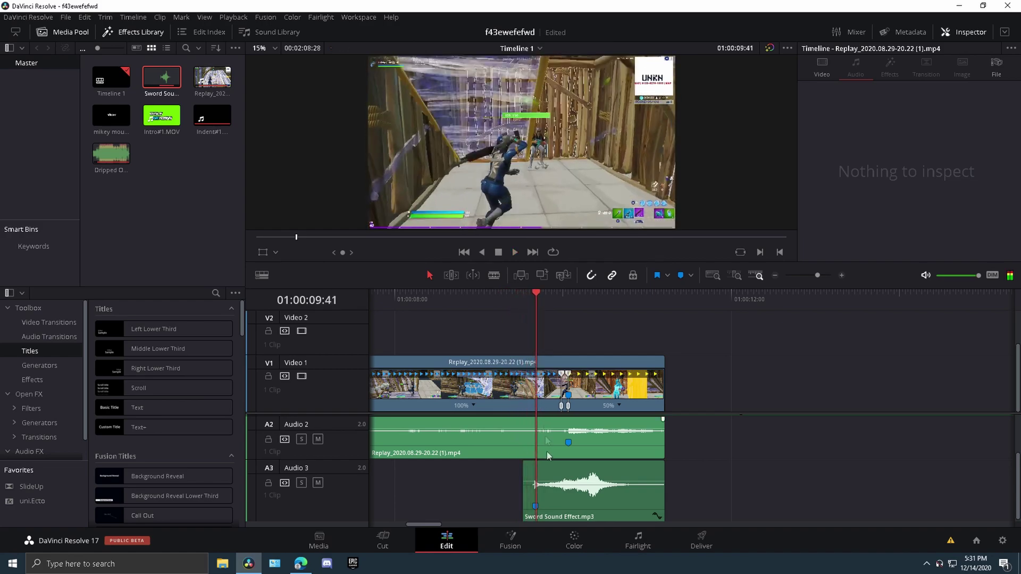
Add a short fade-in to the start of the sword sound effect and play back the transition
drag(525, 463, 549, 466)
drag(534, 299, 508, 326)
key(space)
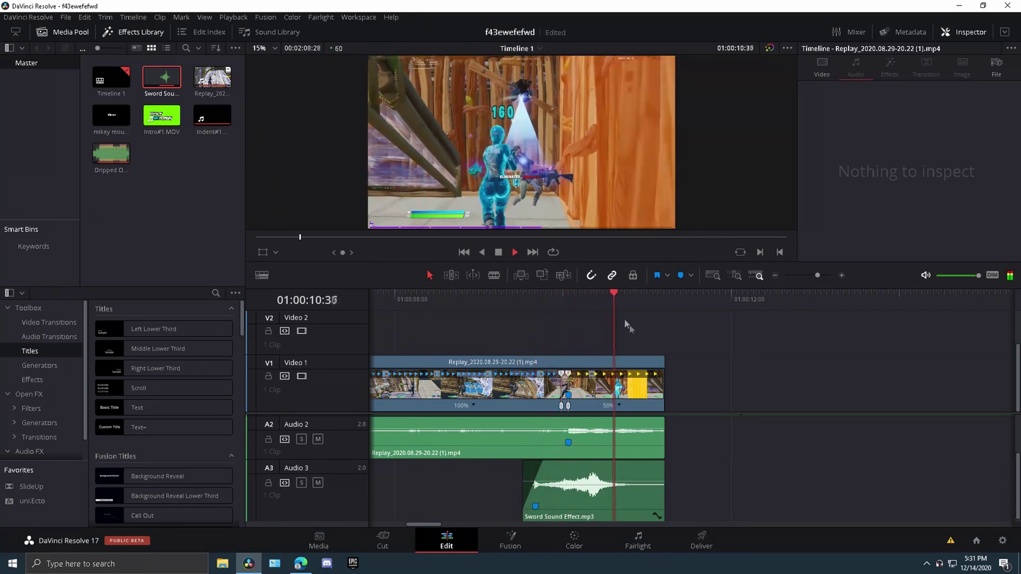
Add a longer fade-out to the end of the sword sound effect and play back the section around the shot
mouse_move(663, 462)
mouse_down()
mouse_move(593, 464)
mouse_move(604, 466)
mouse_up()
drag(661, 300, 569, 309)
key(space)
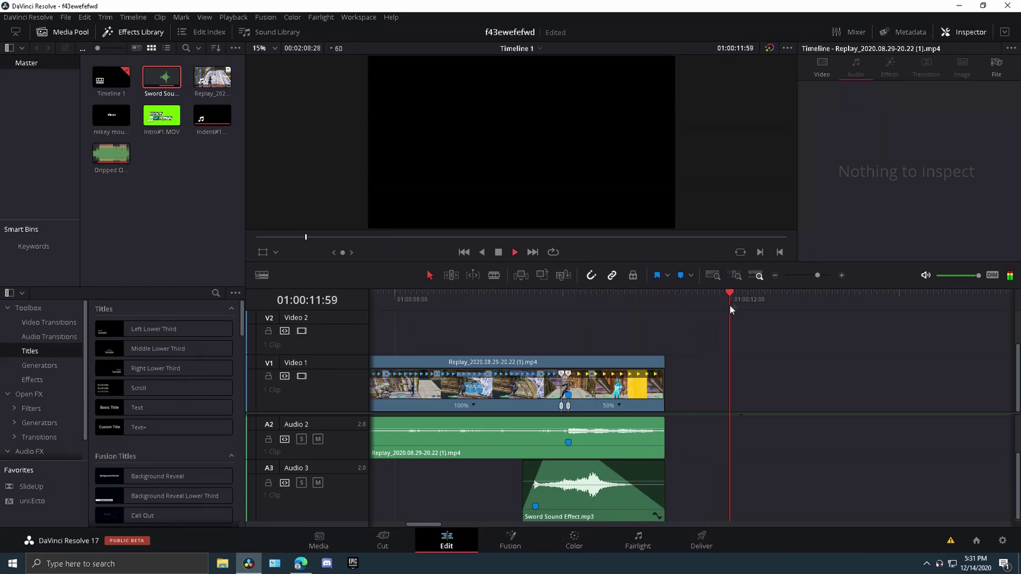
click(518, 341)
drag(649, 310, 466, 350)
key(space)
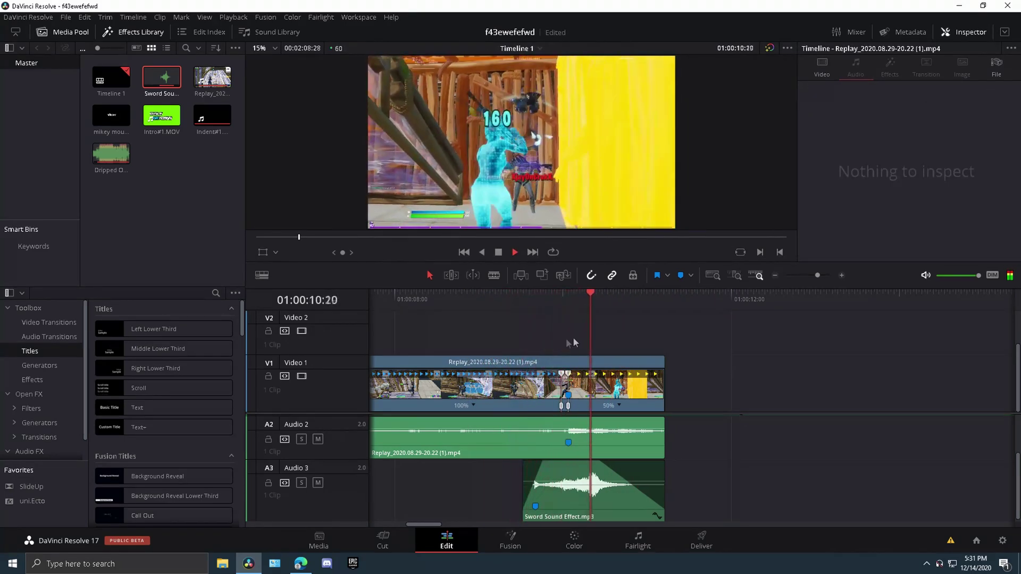
Add an adjustment clip on Video 2 from the sound marker at 01:00:09:40 and cut it off at the gameplay clip's end
mouse_move(592, 317)
mouse_down()
mouse_move(556, 328)
mouse_move(537, 353)
mouse_up()
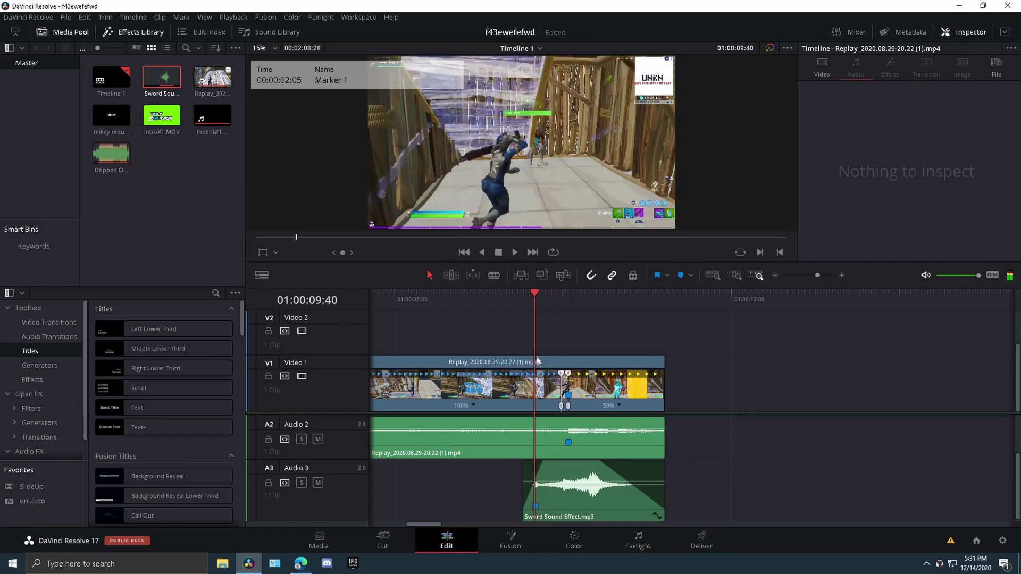
click(530, 389)
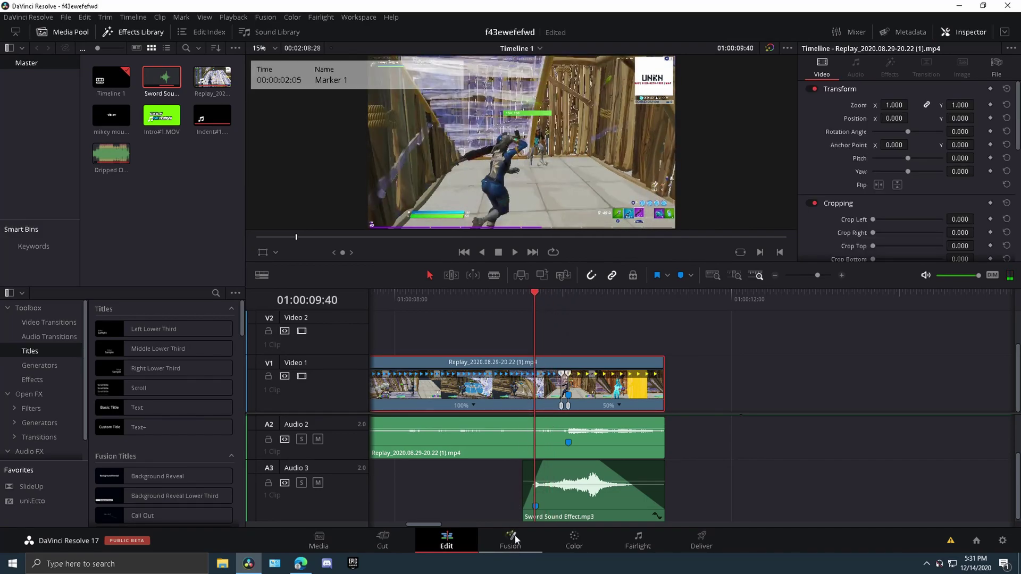
scroll(554, 426, up, 2)
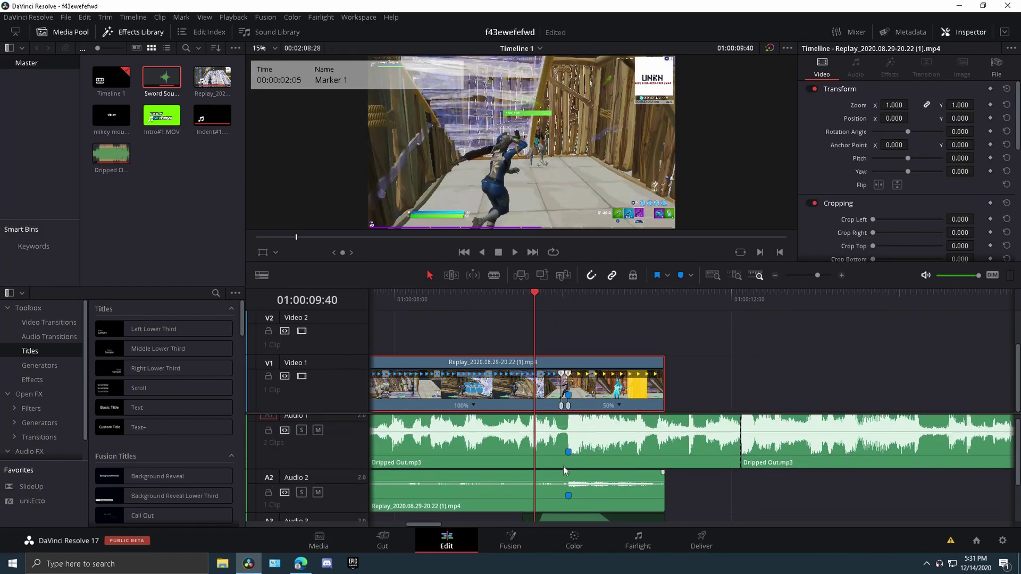
scroll(563, 464, up, 1)
click(531, 539)
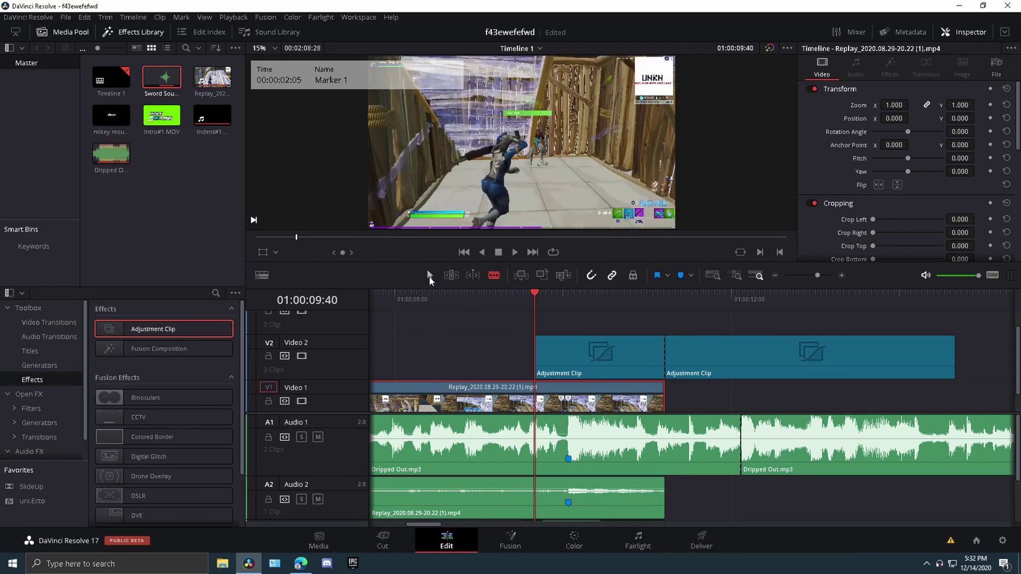
click(668, 366)
key(Delete)
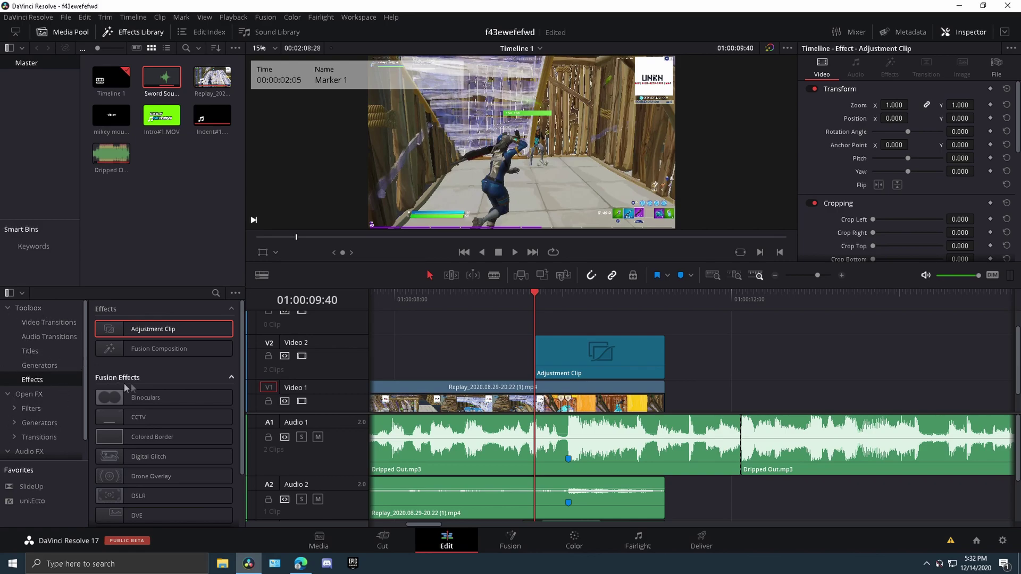
Place a Solid Color generator on Video 3 from 01:00:09:40 and cut it to the adjustment clip's length
scroll(155, 403, down, 2)
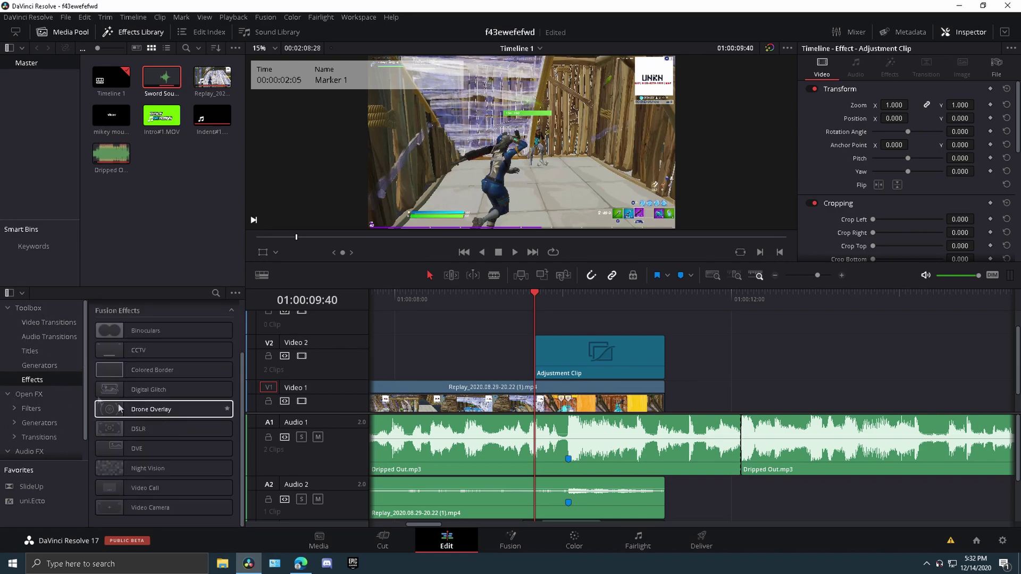
click(556, 359)
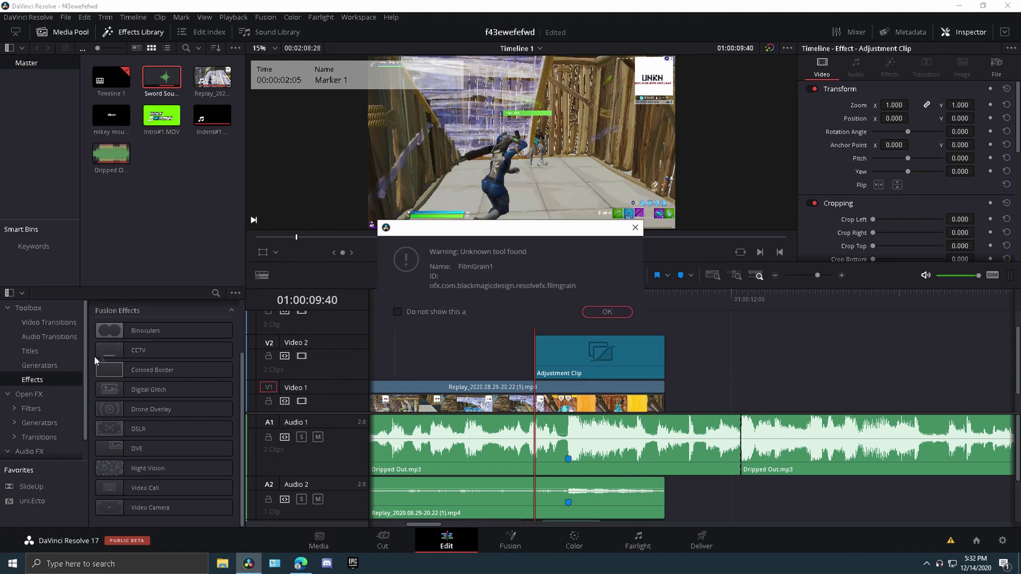
click(607, 312)
click(39, 366)
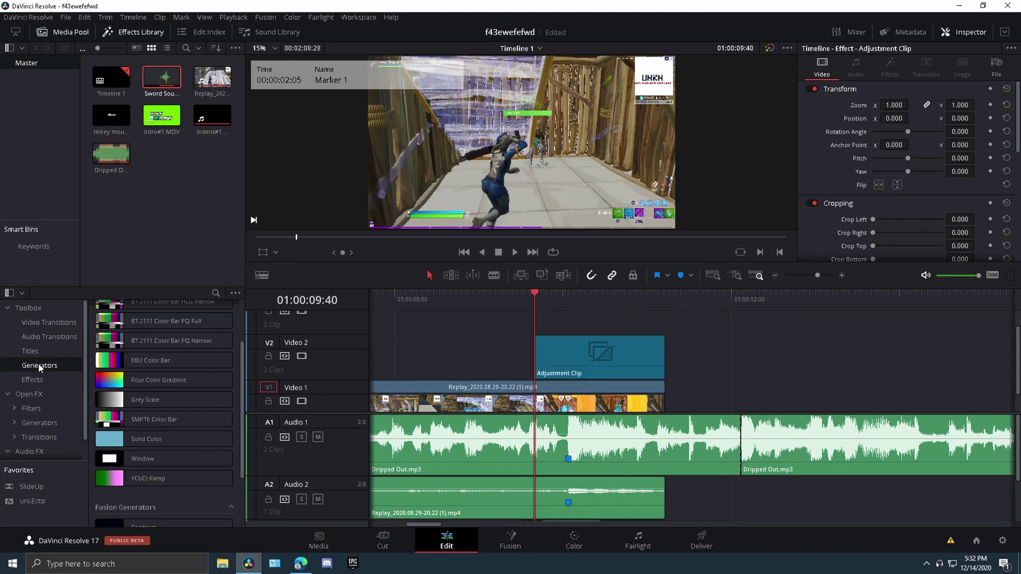
drag(159, 439, 621, 364)
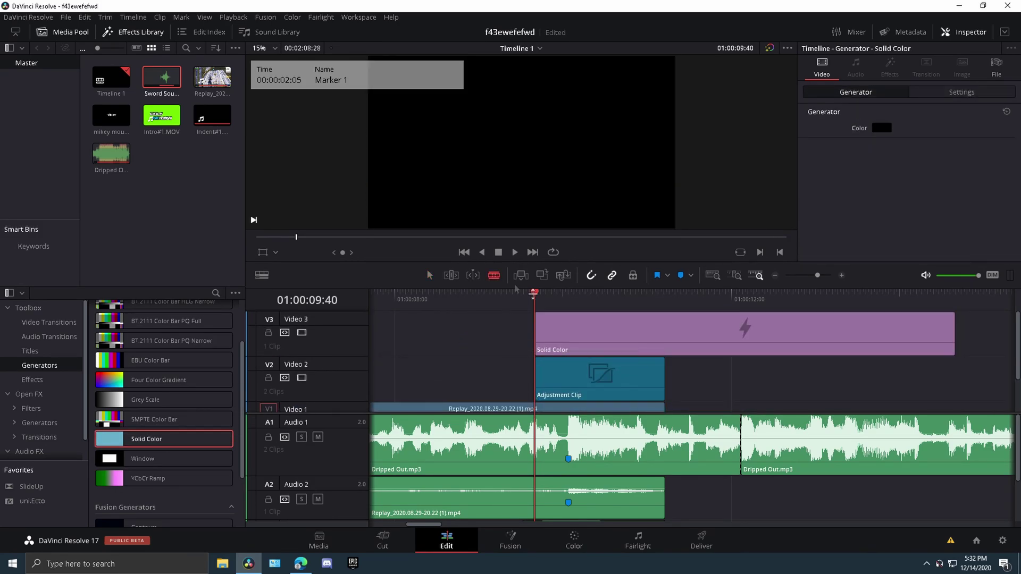
click(665, 334)
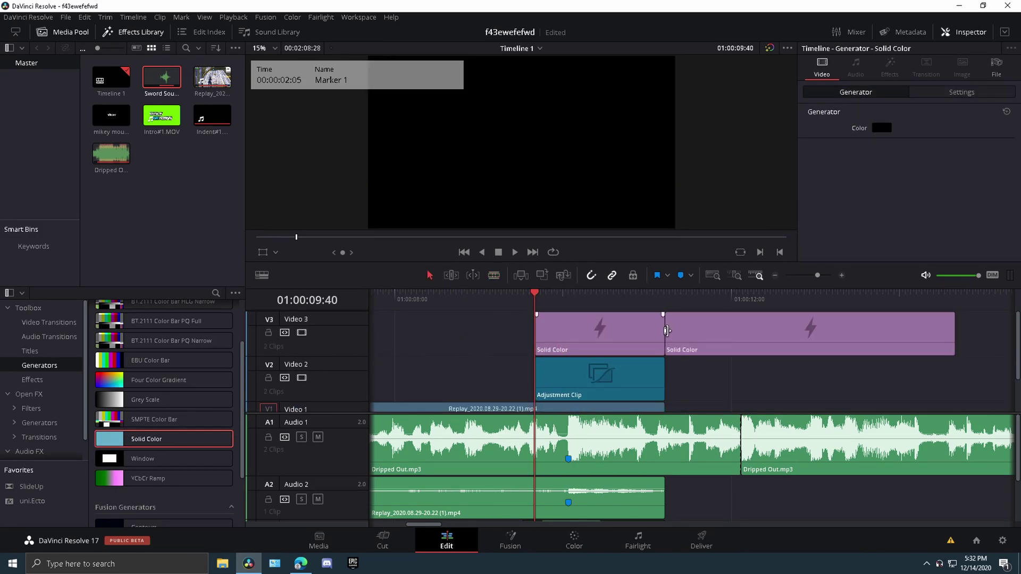
click(686, 333)
key(Delete)
Swap the two clips so the solid color sits on Video 2 beneath the adjustment clip on Video 3, and play back the section
drag(634, 347, 738, 343)
drag(643, 378, 630, 373)
drag(683, 341, 729, 376)
drag(603, 367, 613, 342)
drag(715, 376, 572, 380)
key(space)
key(space)
click(536, 294)
key(space)
Set the solid color's opacity to 50 and return the playhead to 01:00:09:40
click(964, 91)
scroll(904, 202, down, 2)
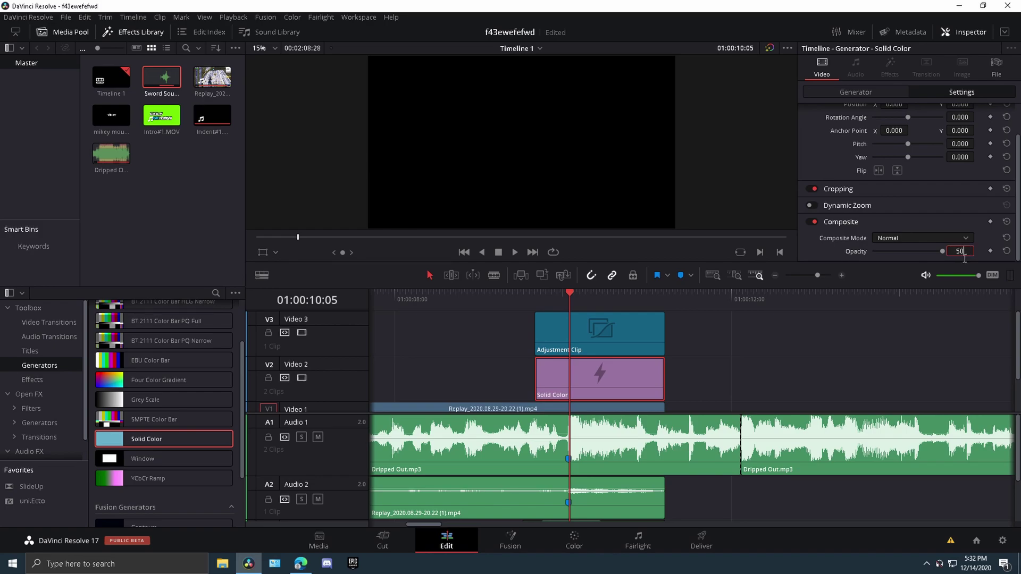
key(Return)
drag(566, 303, 541, 303)
click(551, 331)
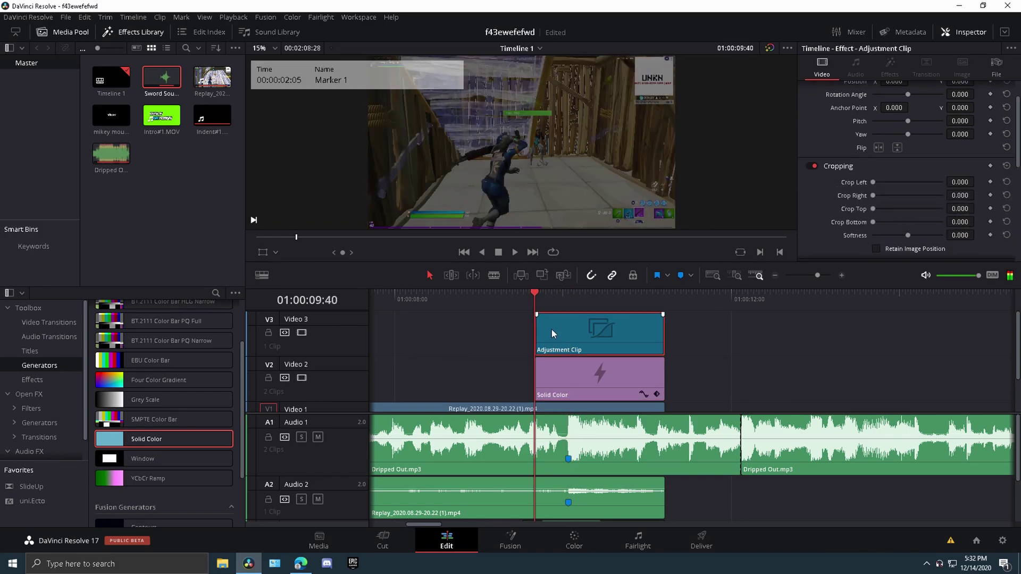
click(515, 534)
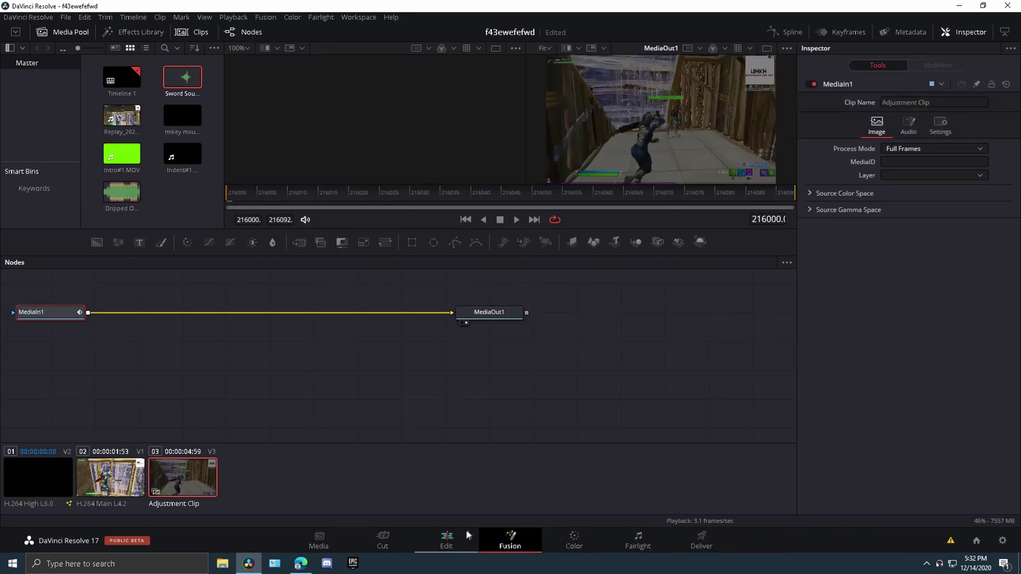
click(447, 539)
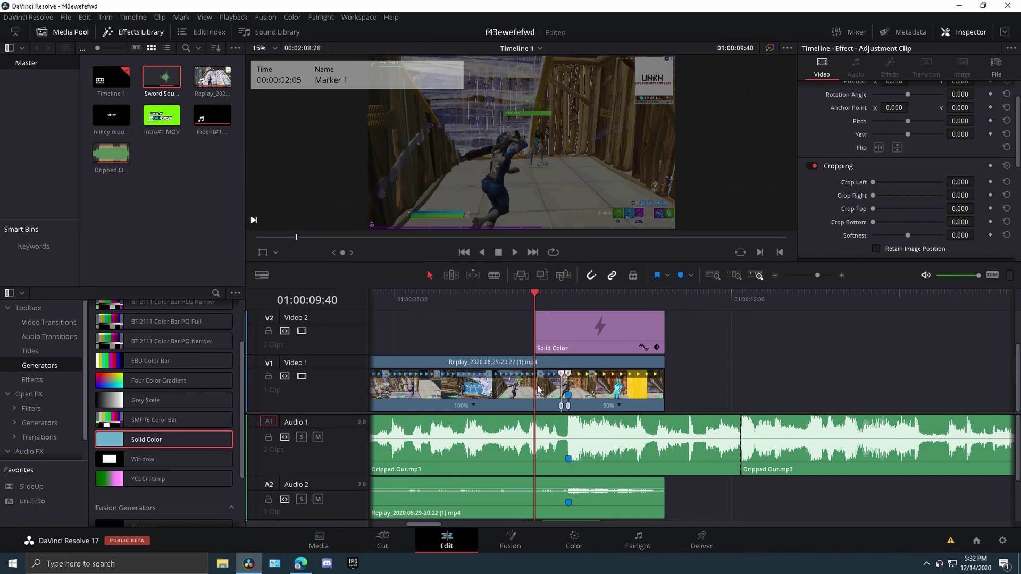
Split the gameplay clip at 01:00:09:40 and duplicate its second part onto Video 4 above the adjustment clip
click(538, 390)
key(ctrl+backslash)
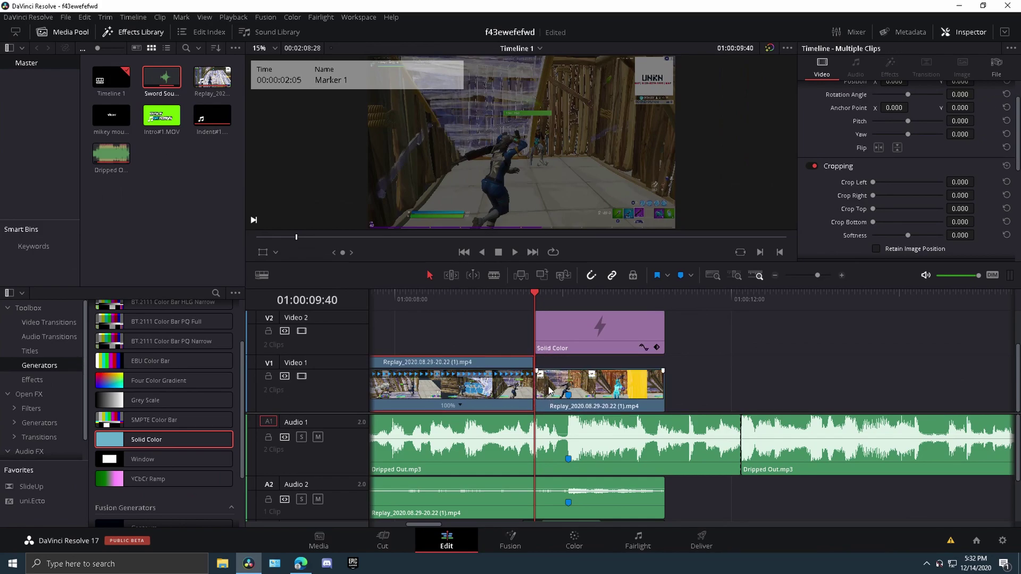
click(550, 392)
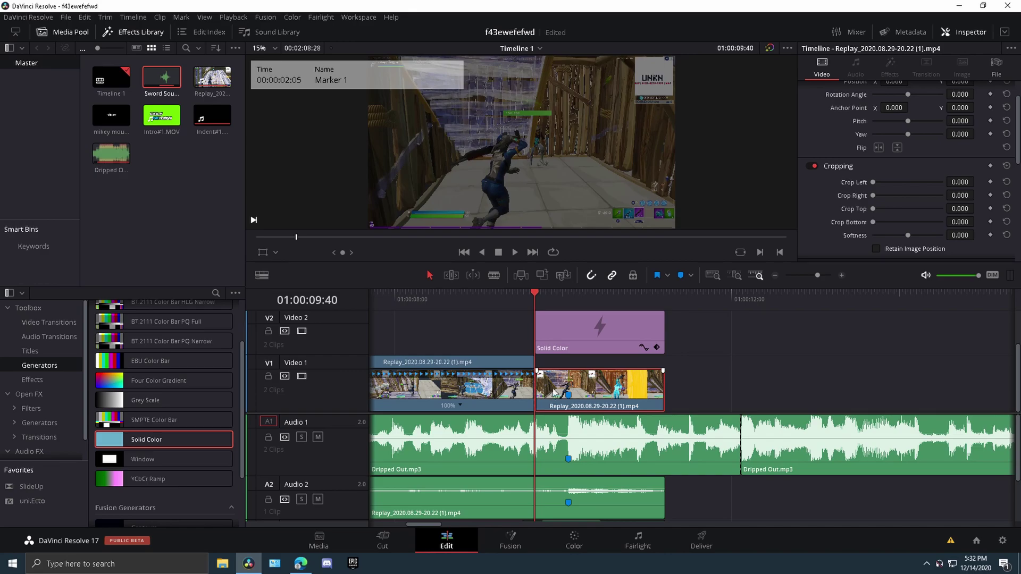
drag(555, 391, 560, 325)
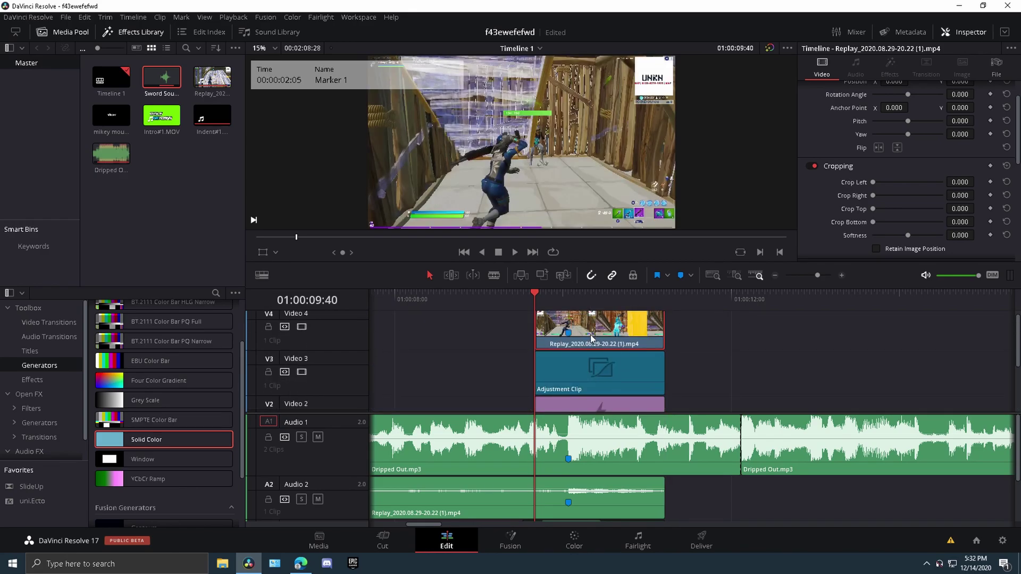
Play back the layered section, return to 01:00:09:40 and open the Video 4 gameplay copy in Fusion
key(space)
drag(600, 296, 534, 306)
scroll(564, 364, down, 1)
click(563, 365)
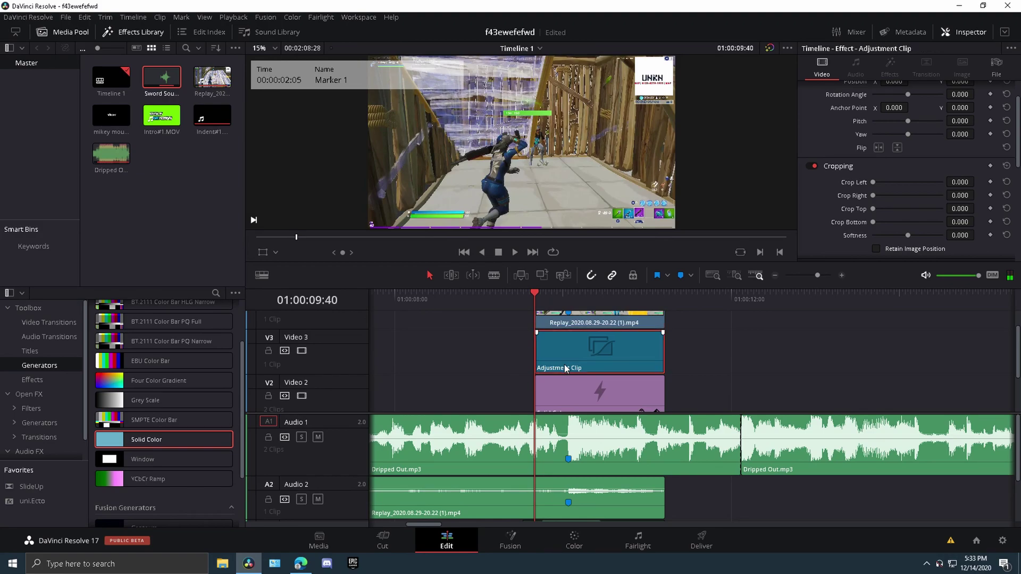
scroll(564, 361, up, 1)
scroll(566, 359, up, 1)
click(516, 541)
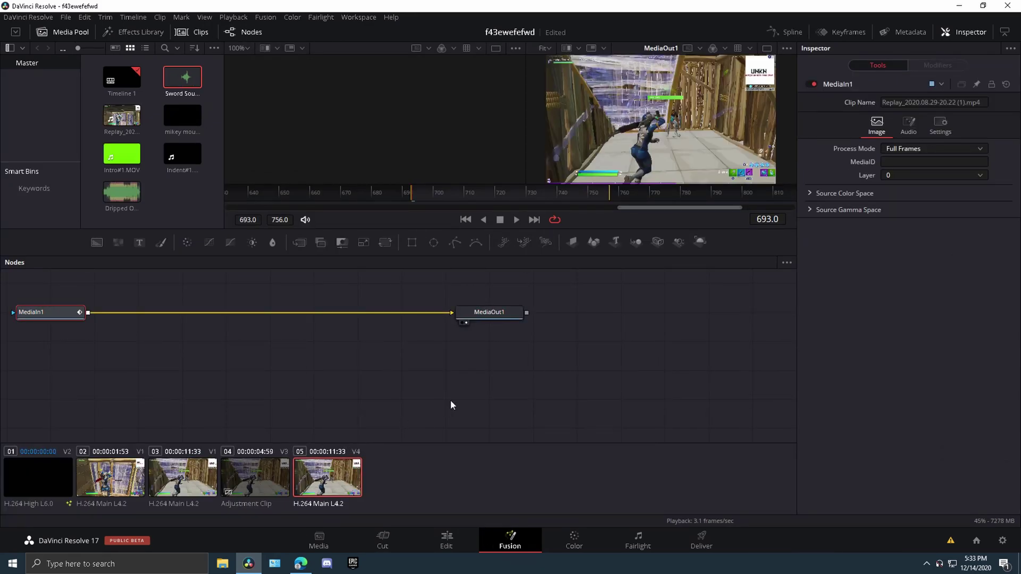
key(Up)
key(shift+space)
text(LUMA)
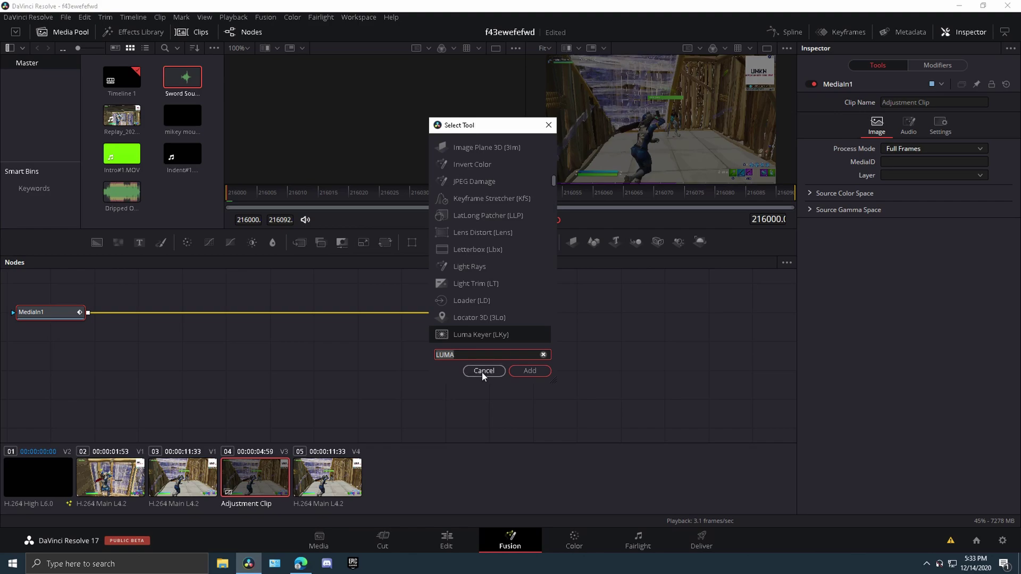
click(482, 372)
key(shift+space)
text(RE)
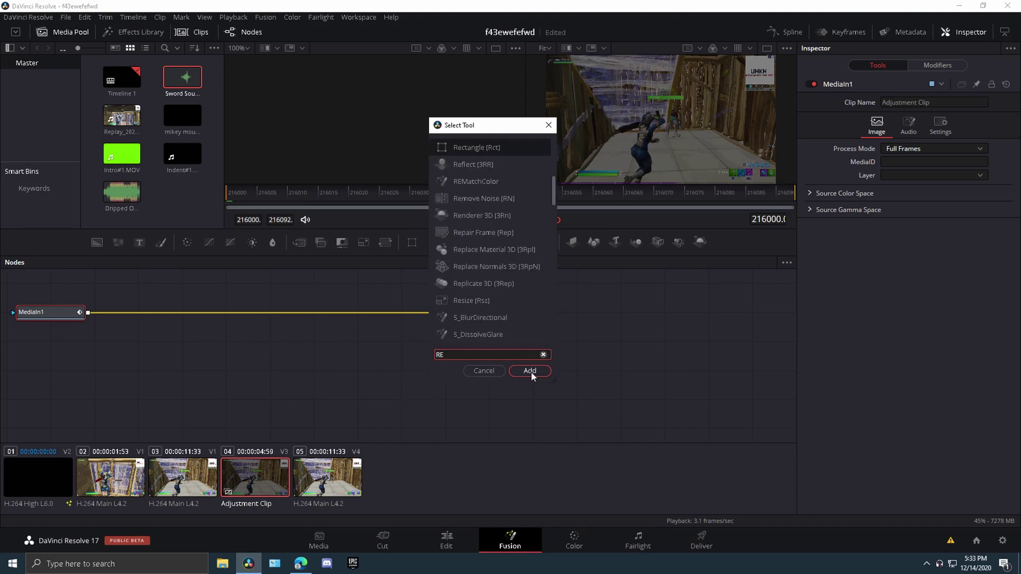
click(529, 371)
key(Delete)
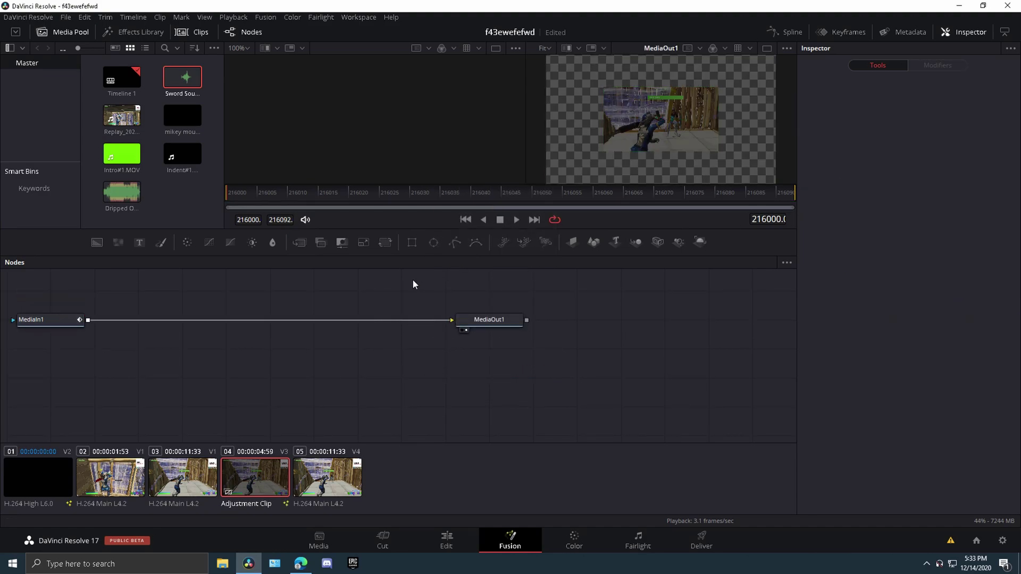
Add a Rectangle mask to the media input of the Video 4 gameplay copy
key(Down)
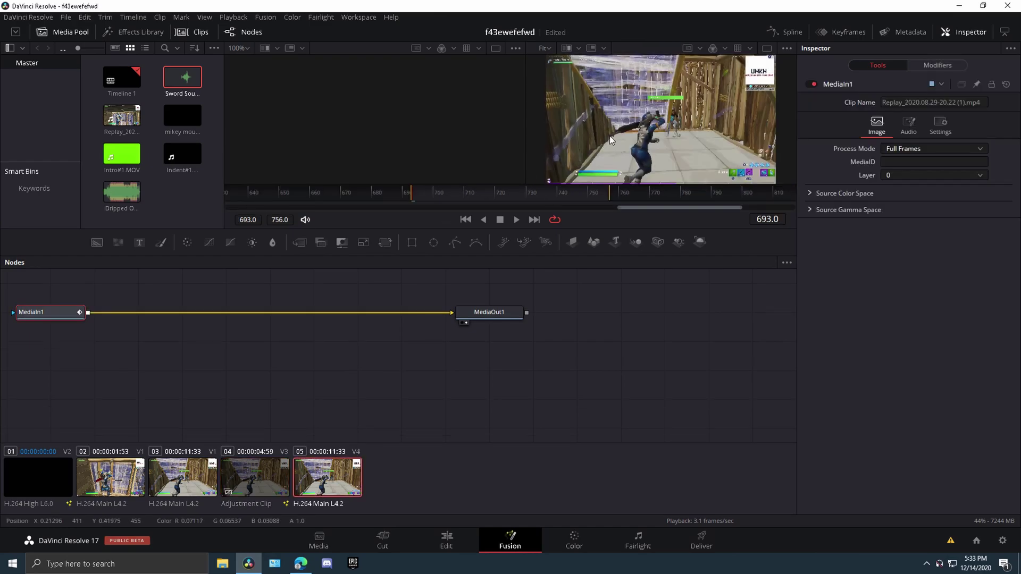
key(shift+space)
text(RECTANGLE)
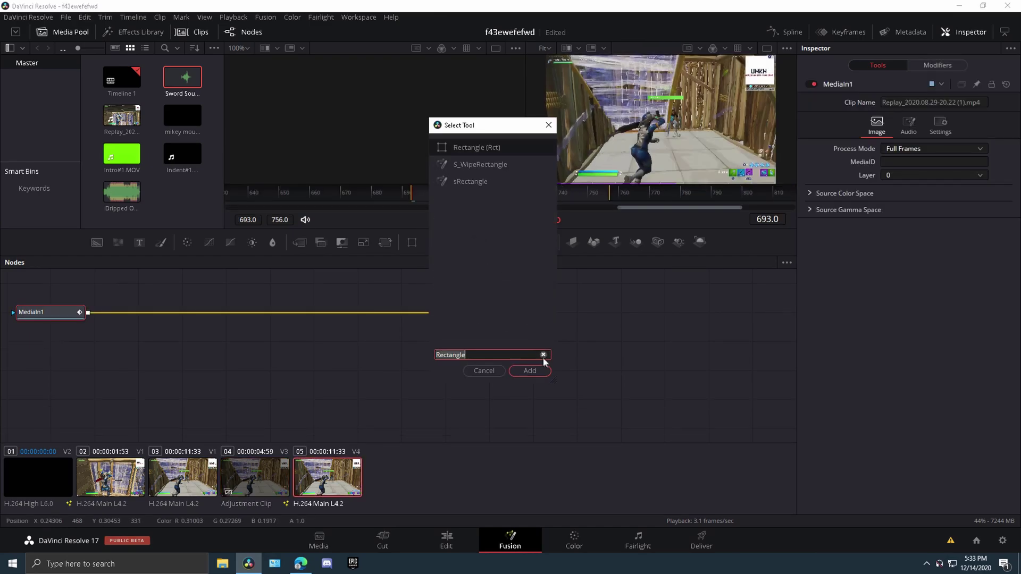
click(538, 372)
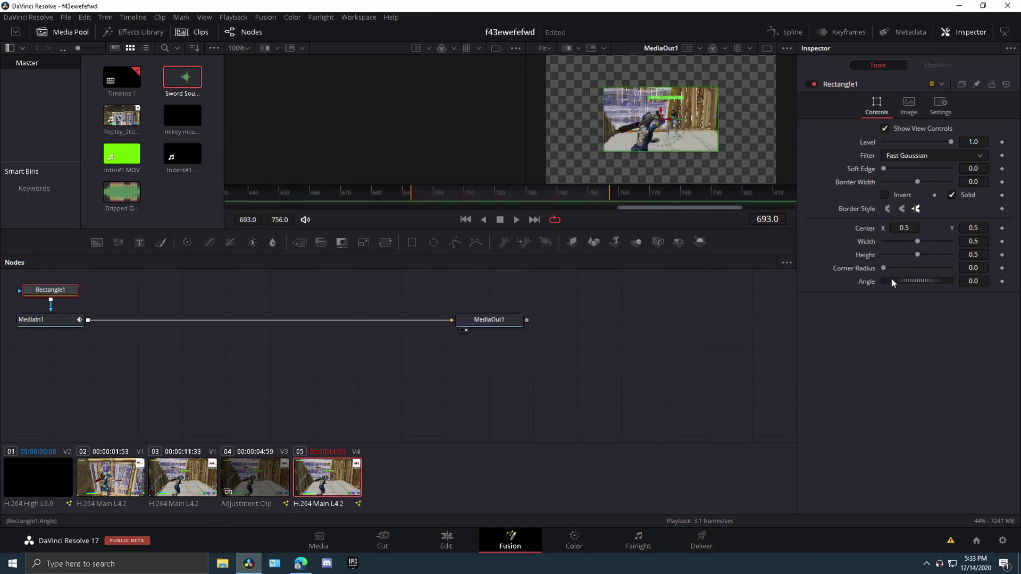
Set the rectangle mask's angle to -20 and its width to 2.0, making a diagonal band across the frame
drag(892, 281, 902, 280)
click(973, 282)
double_click(974, 285)
text(-20)
key(Tab)
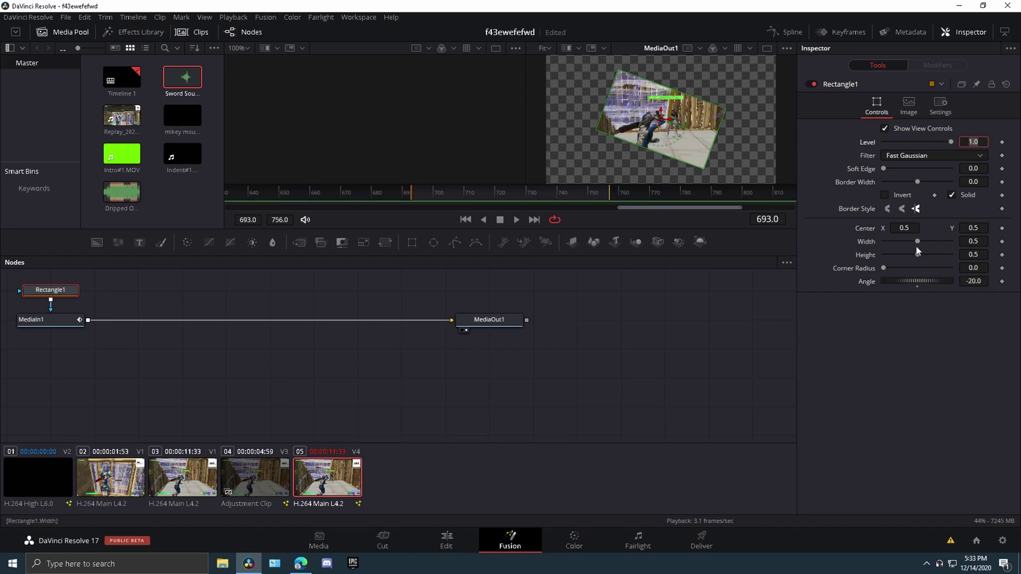
drag(918, 242, 1005, 243)
double_click(982, 243)
text(2)
key(Tab)
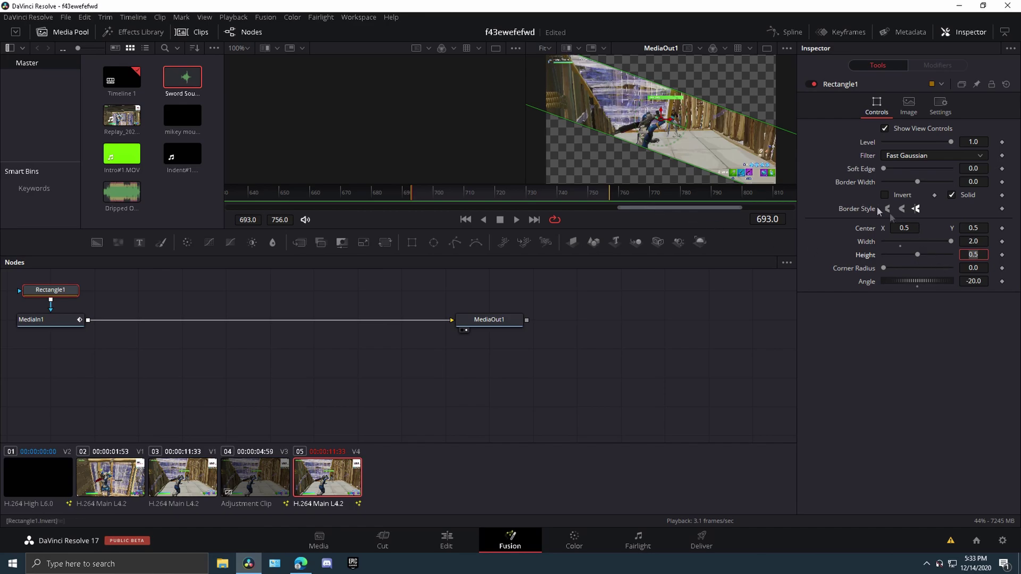
drag(884, 169, 115, 199)
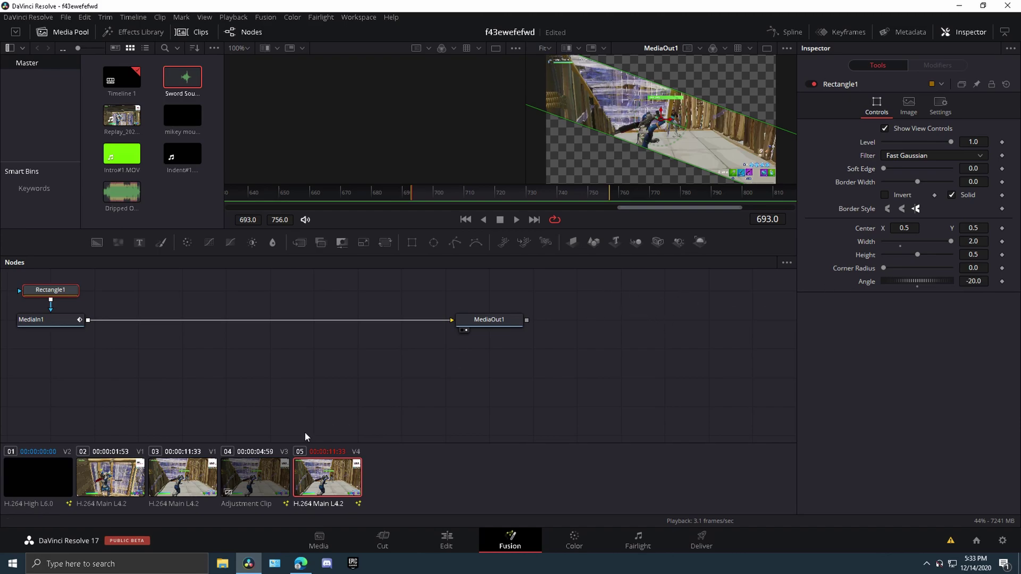
Try to add an S_DropShadow node onto the selected rectangle mask of the Video 4 gameplay copy
key(shift+space)
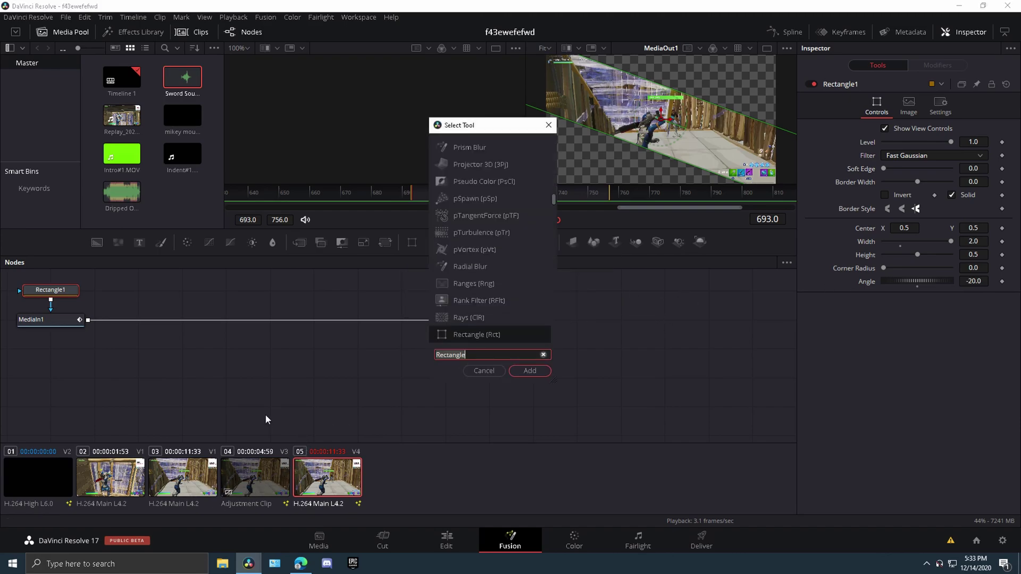
text(S_drop)
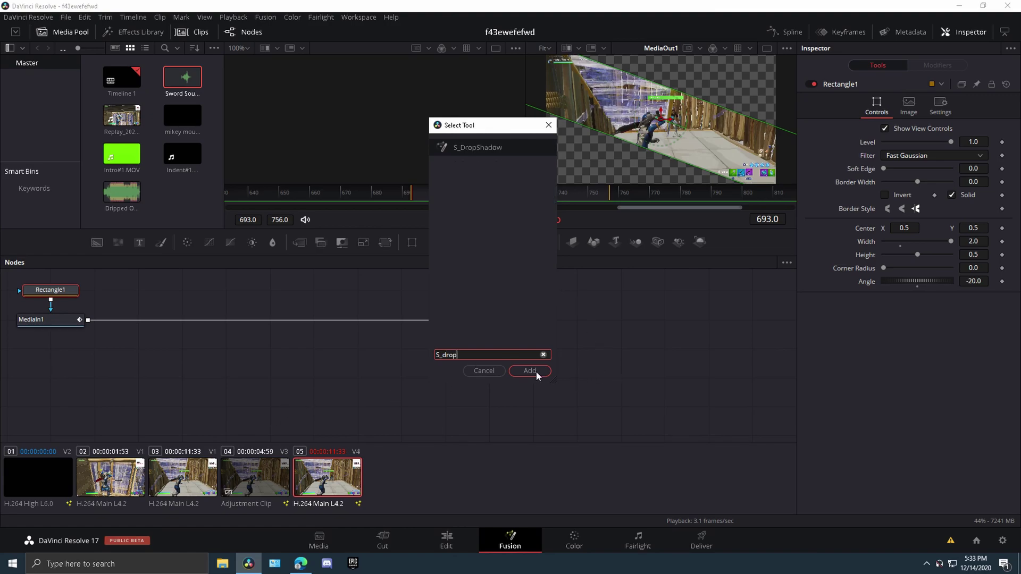
click(536, 372)
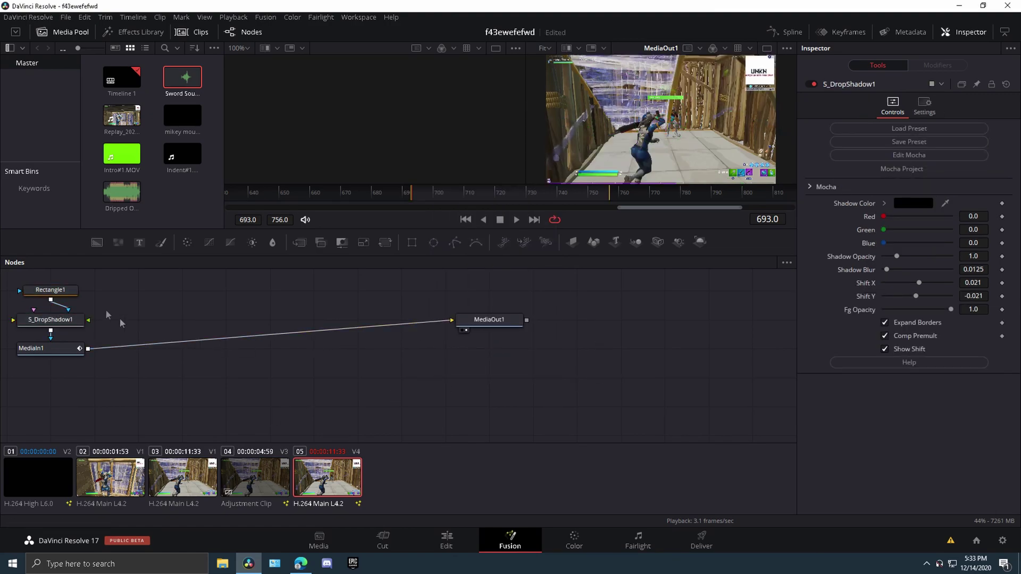
key(ctrl+z)
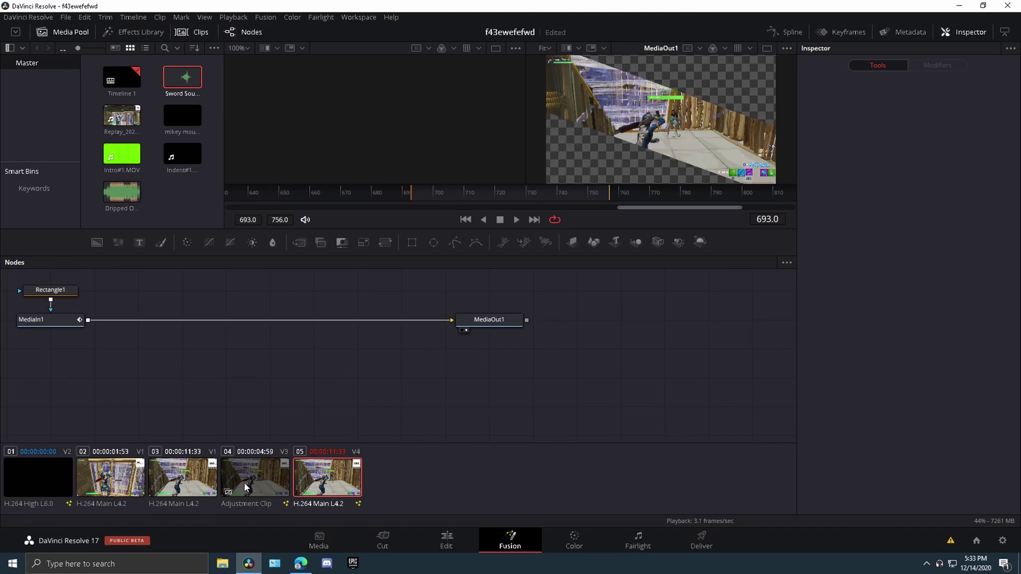
Open the adjustment clip's Fusion composition, play through it and return to frame 216000
click(261, 470)
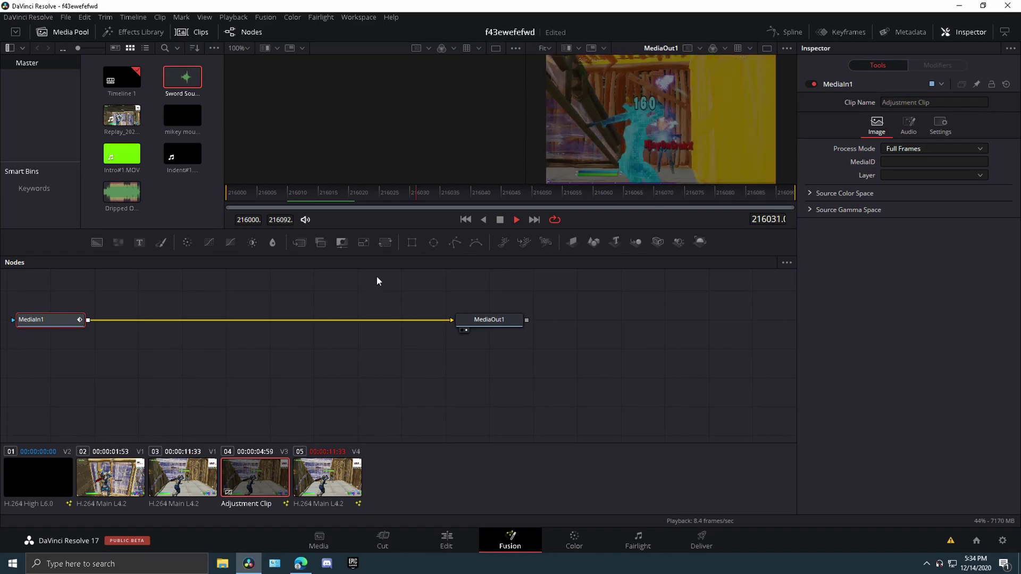
key(space)
drag(281, 192, 216, 190)
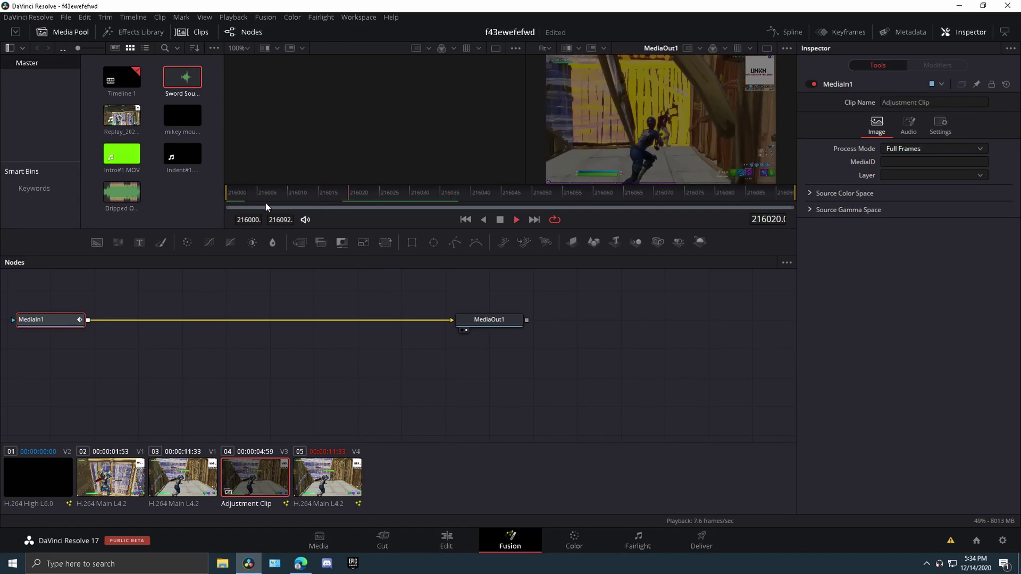
key(shift+space)
text(rect)
key(Return)
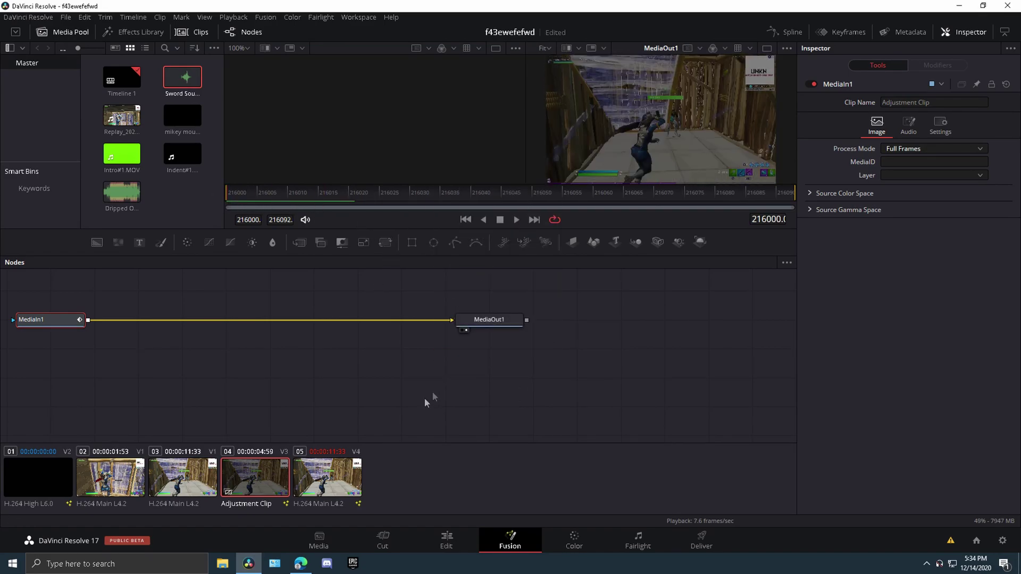
Inspect the Video 3 adjustment clip's composite settings on the edit timeline and return to Fusion
click(446, 540)
click(567, 331)
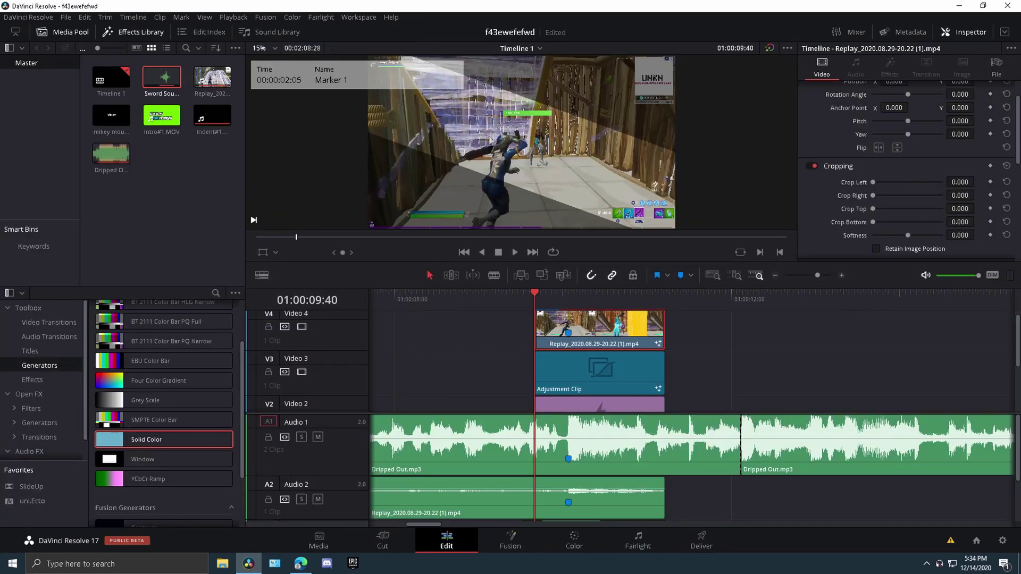
click(579, 375)
scroll(857, 228, down, 4)
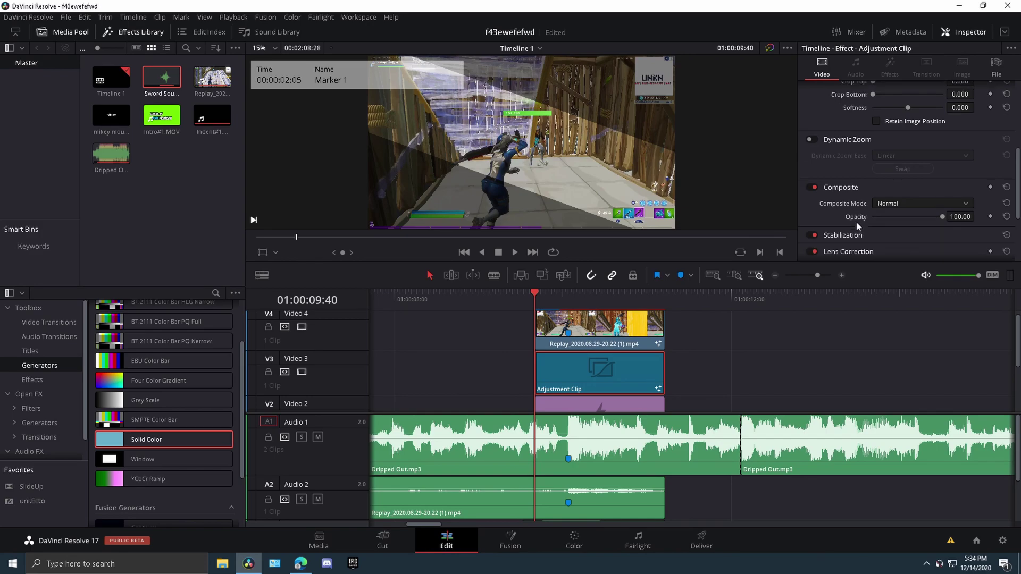
click(510, 540)
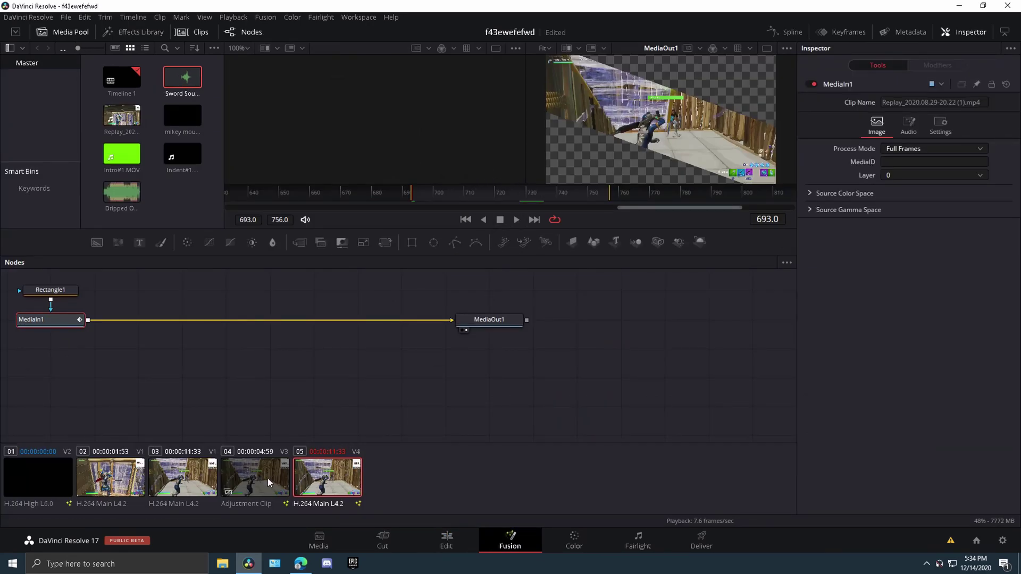
Add a Color Corrector after the adjustment clip's media input and set its saturation to 0.0 and hue to -1.0
click(253, 476)
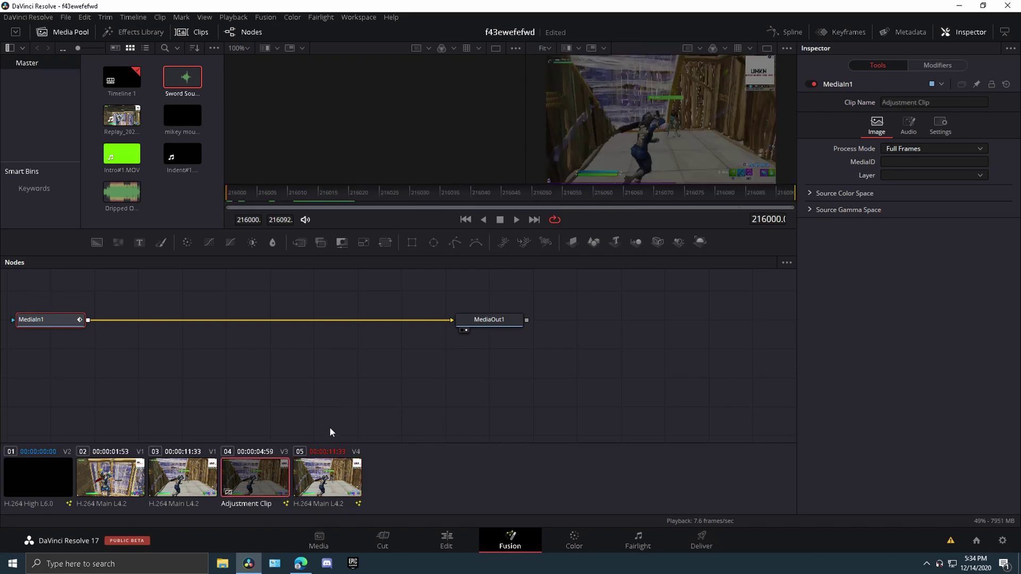
key(shift+space)
text(S_drop)
text(color)
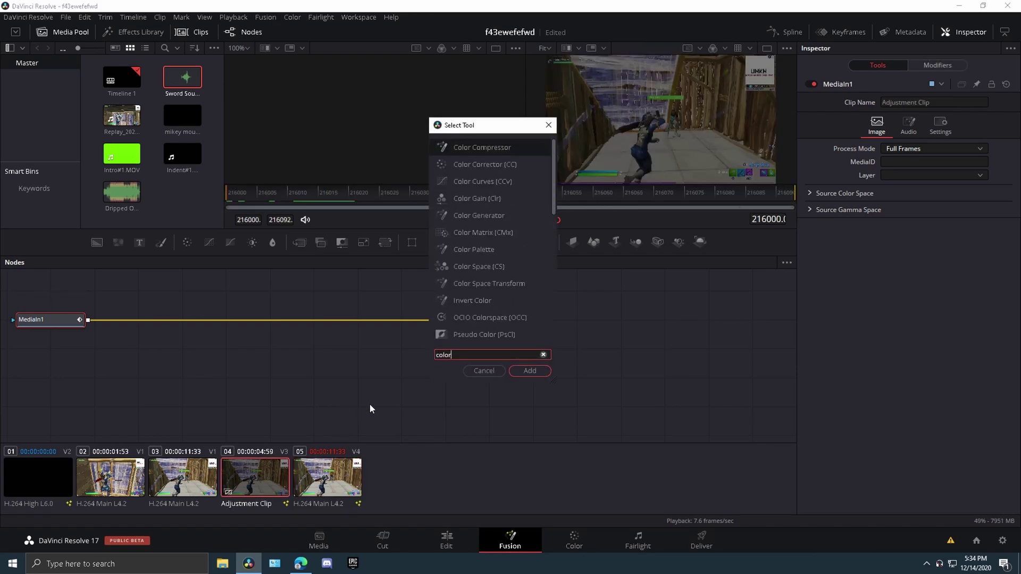
click(500, 161)
double_click(498, 153)
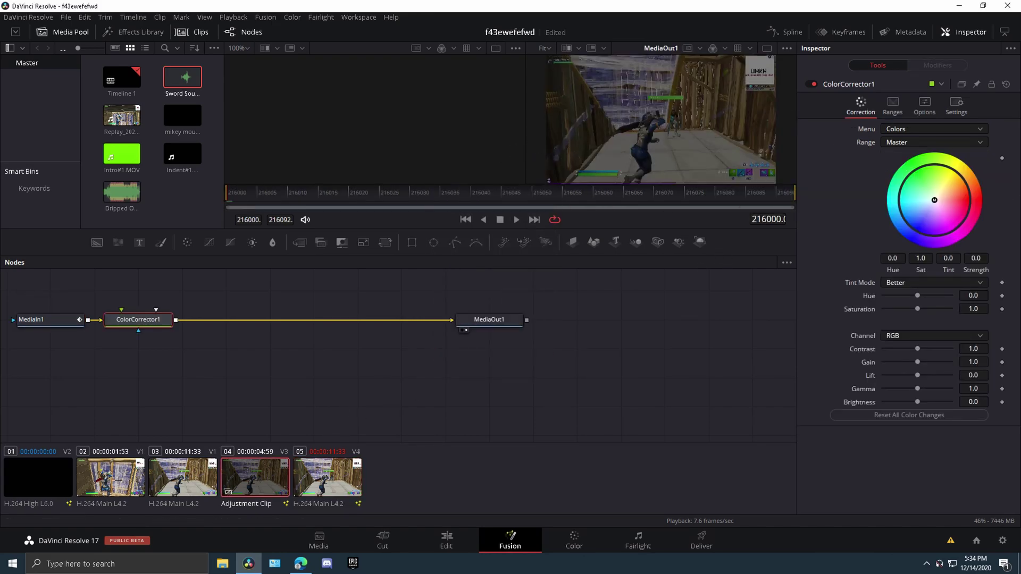
drag(922, 301, 714, 321)
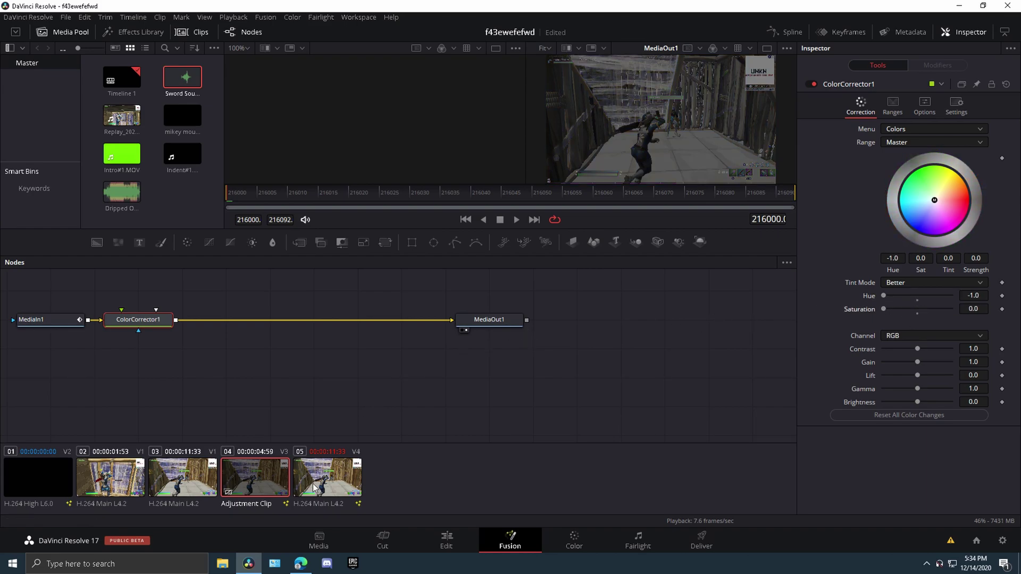
Review the masked slice over the desaturated background on the timeline and compare both layers' compositions in Fusion
click(314, 488)
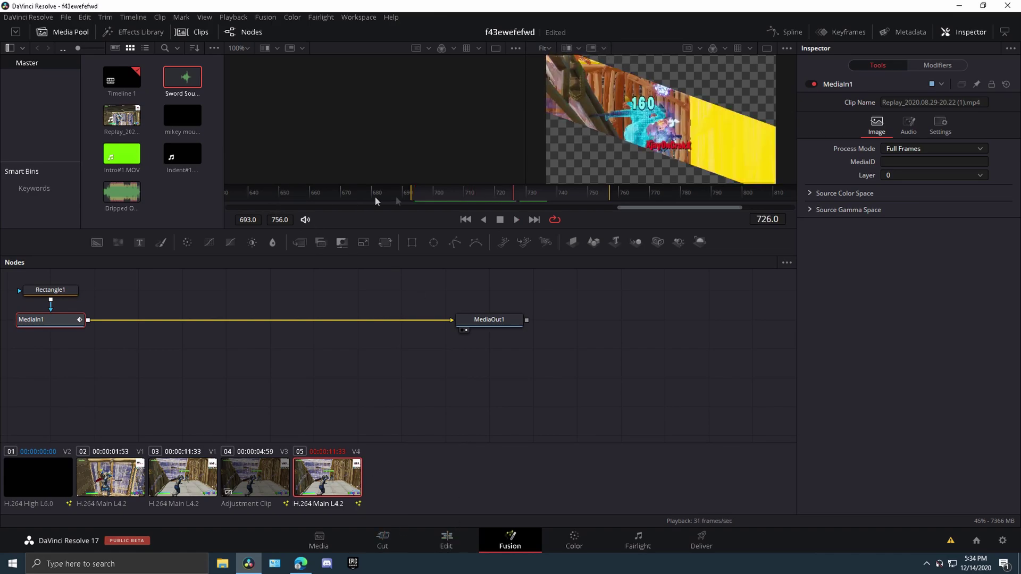
click(446, 539)
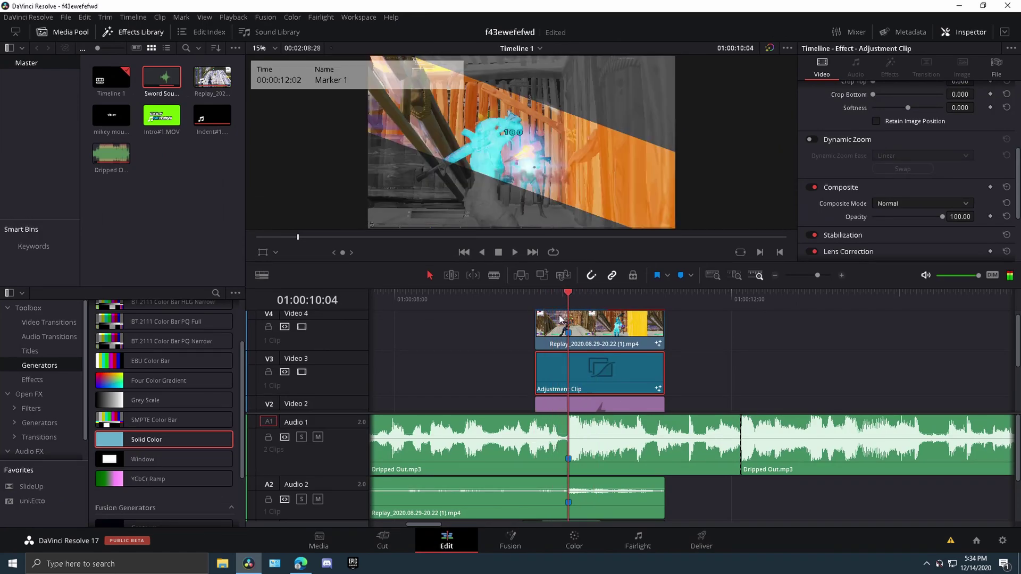
drag(557, 320, 536, 322)
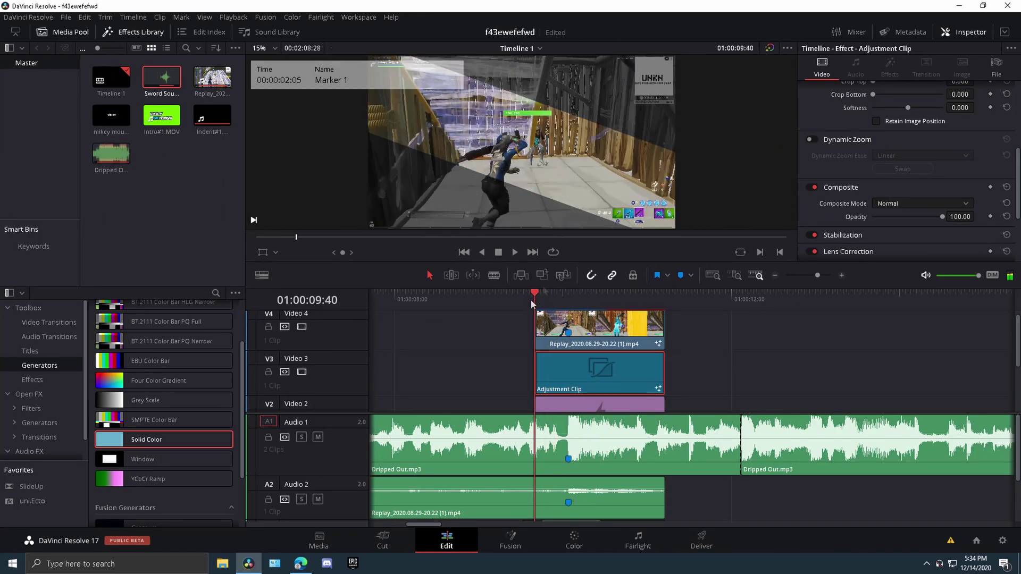
click(509, 538)
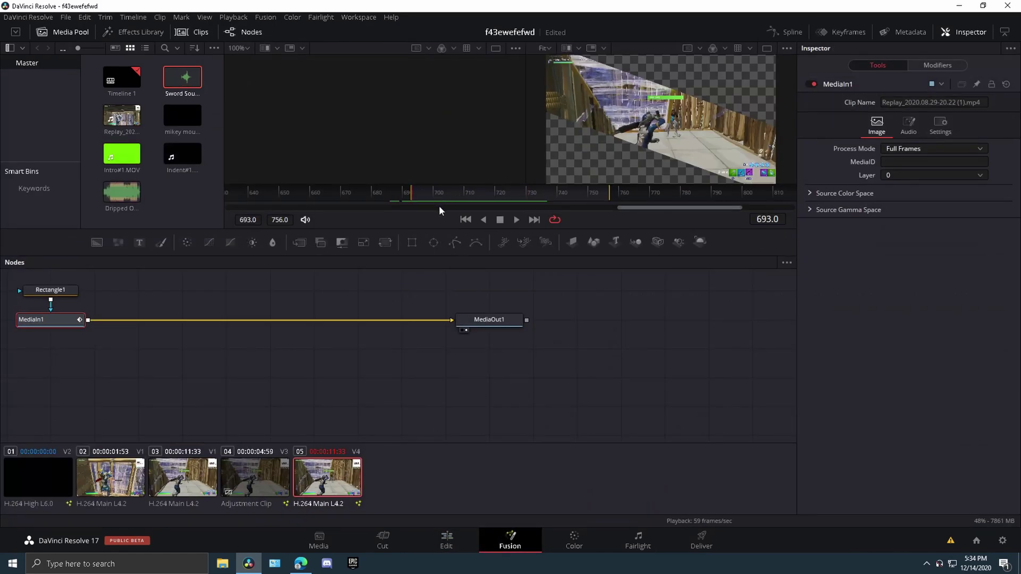
click(247, 487)
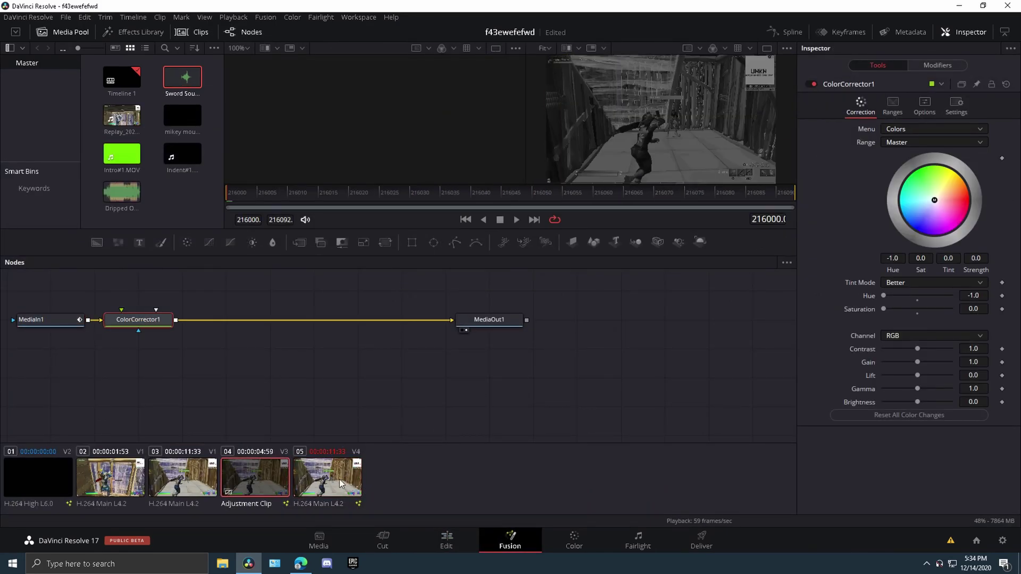
click(310, 483)
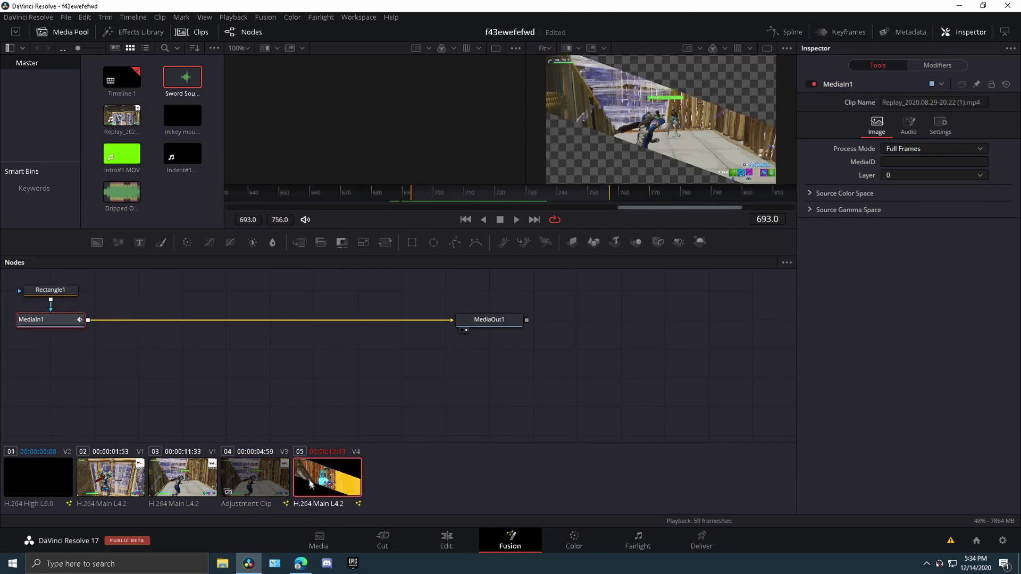
Try to add an S_DropShadow node after the adjustment clip's Color Corrector
click(260, 465)
text(s_drop)
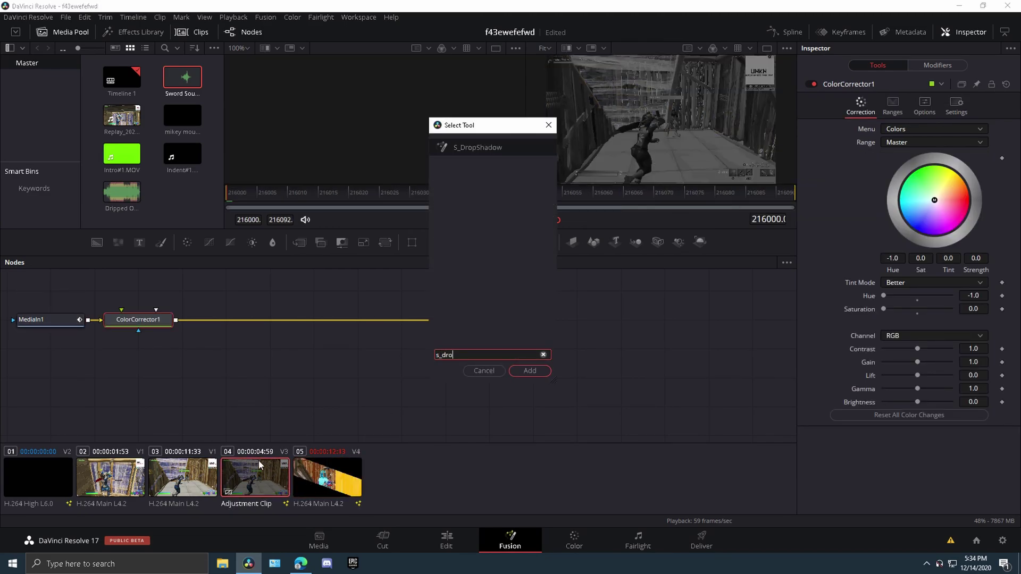
key(Return)
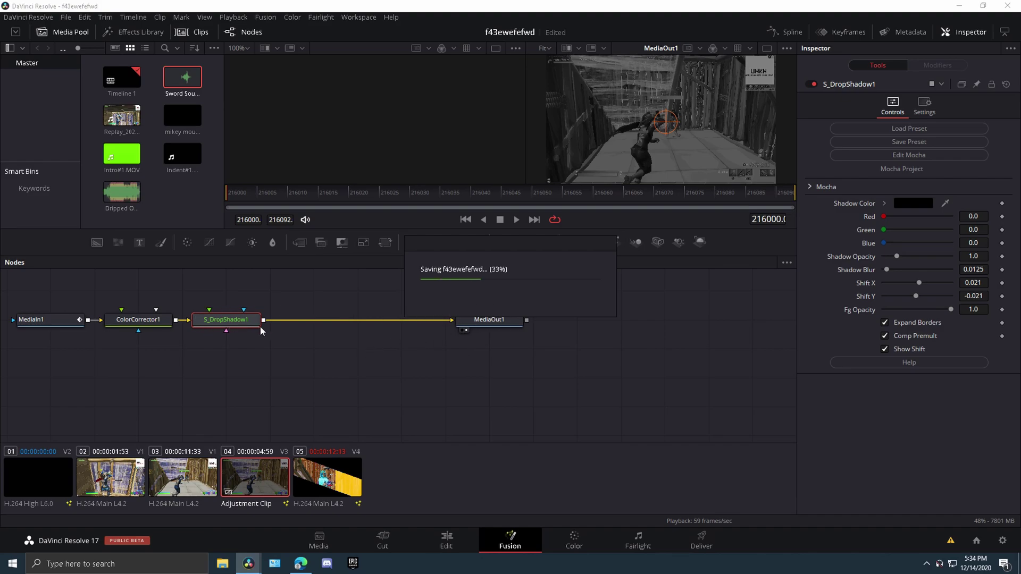
key(Delete)
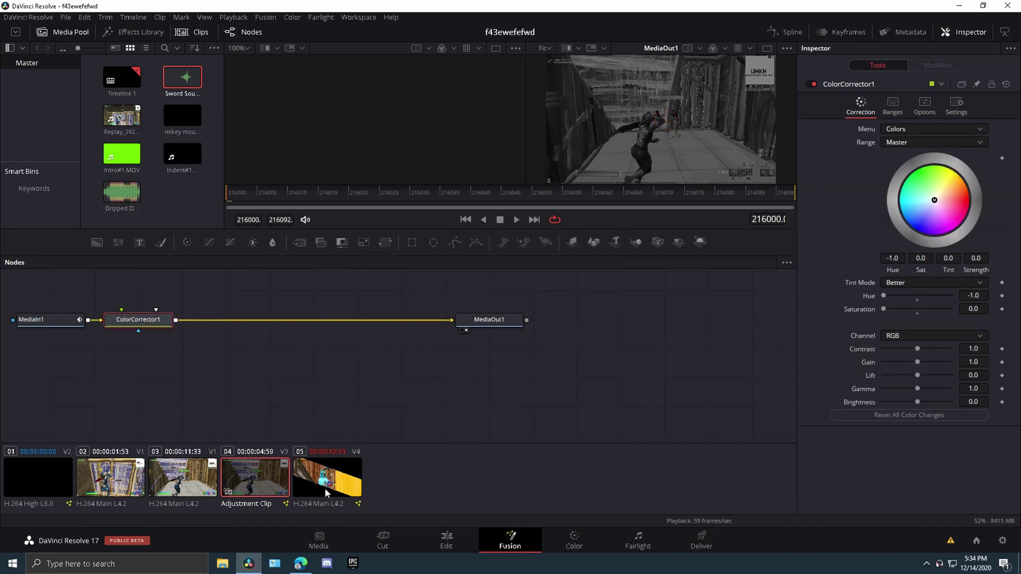
key(ctrl+z)
Add S_DropShadow after the Video 4 gameplay copy's media input, with shadow blur 0.25 and shadow opacity 2.087
key(shift+space)
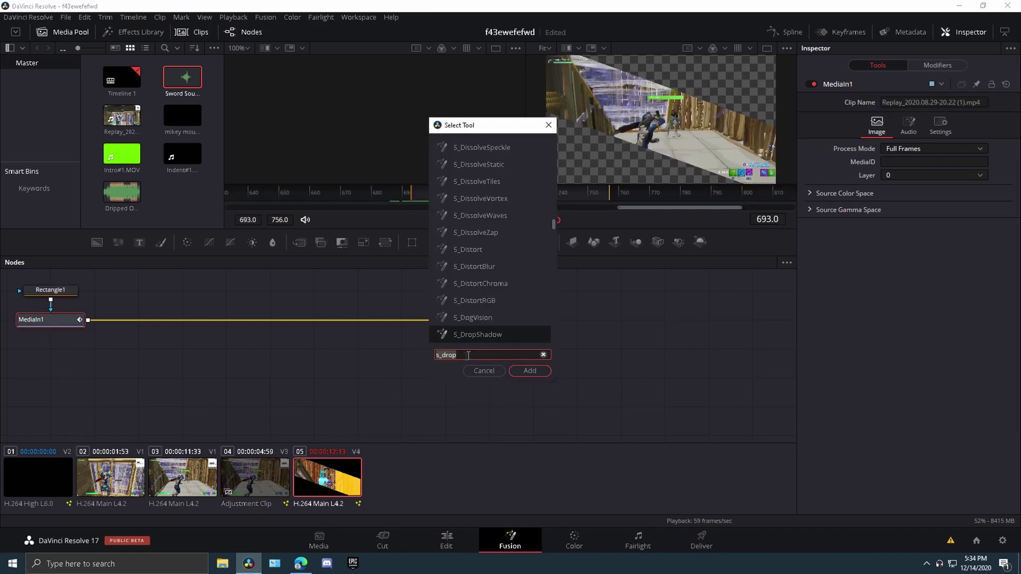
key(Return)
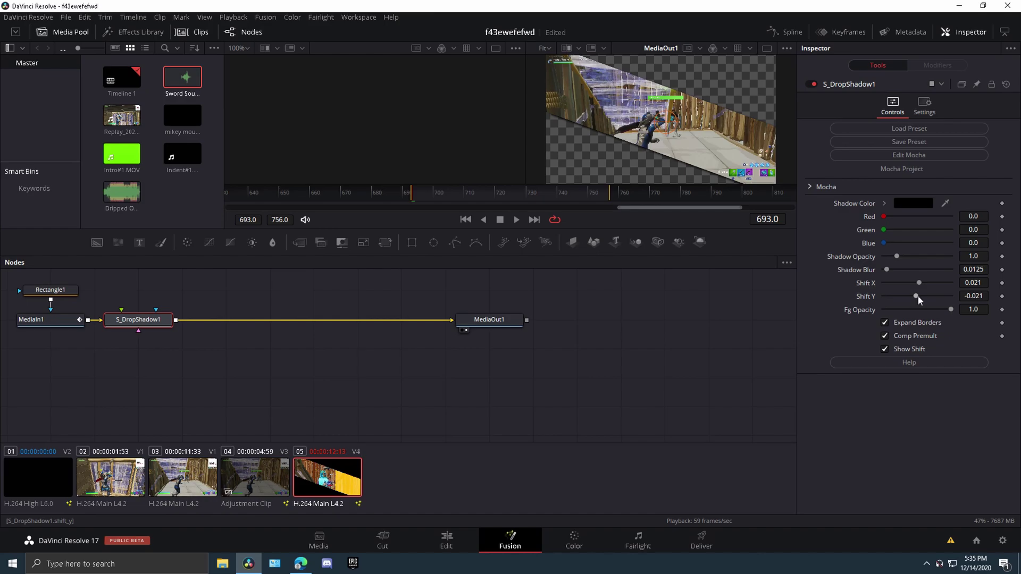
drag(889, 270, 915, 259)
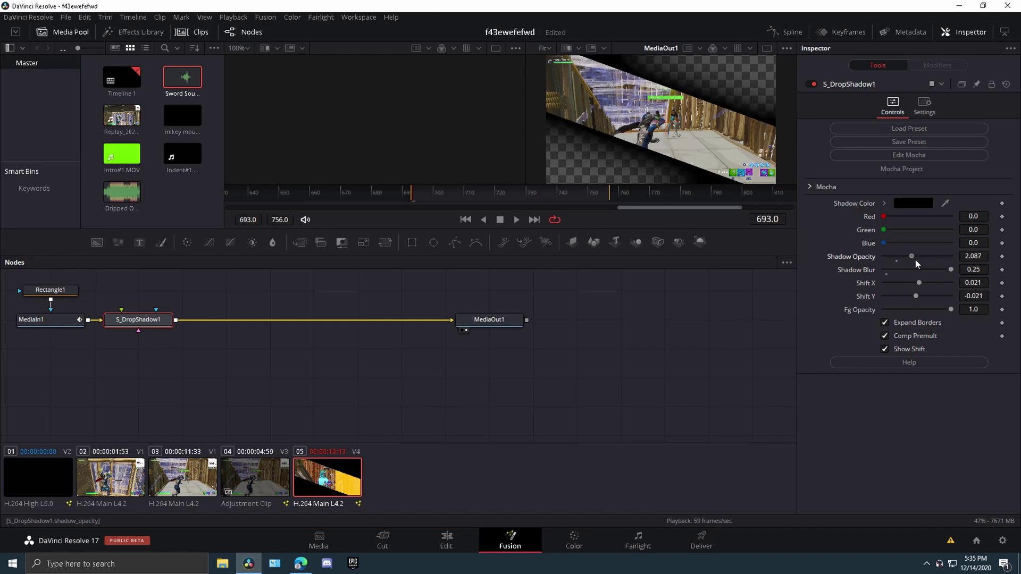
Add short fade-ins at the start of the Video 4 gameplay copy, the adjustment clip and the Solid Color clip
click(447, 541)
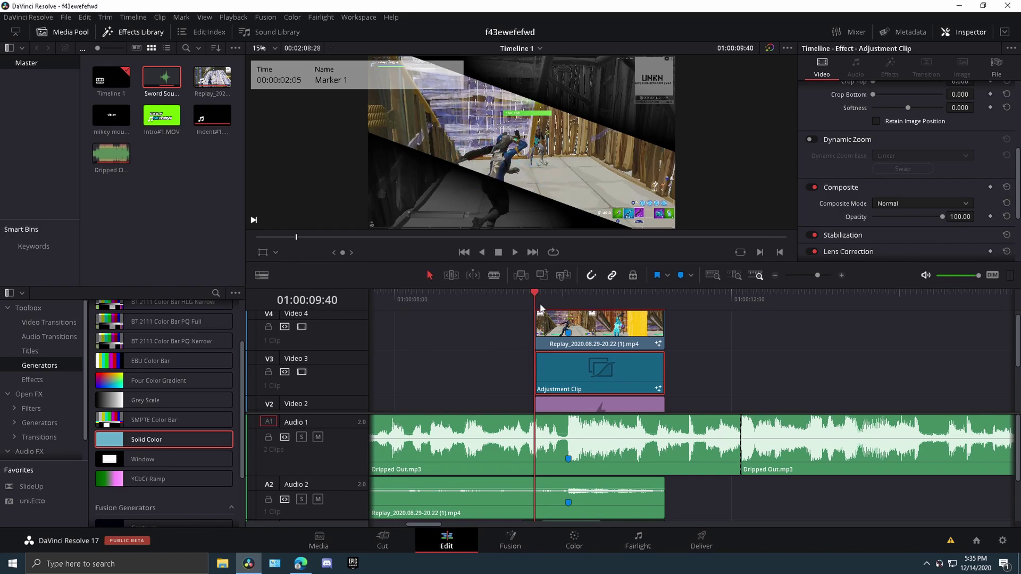
scroll(546, 332, up, 1)
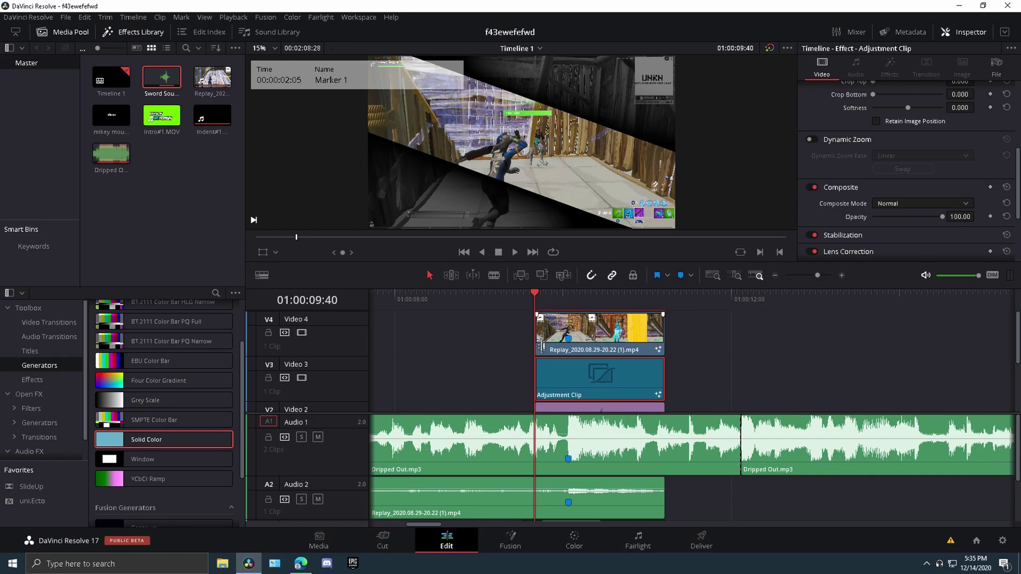
scroll(542, 349, down, 3)
scroll(543, 349, up, 3)
drag(537, 314, 543, 315)
scroll(543, 351, down, 1)
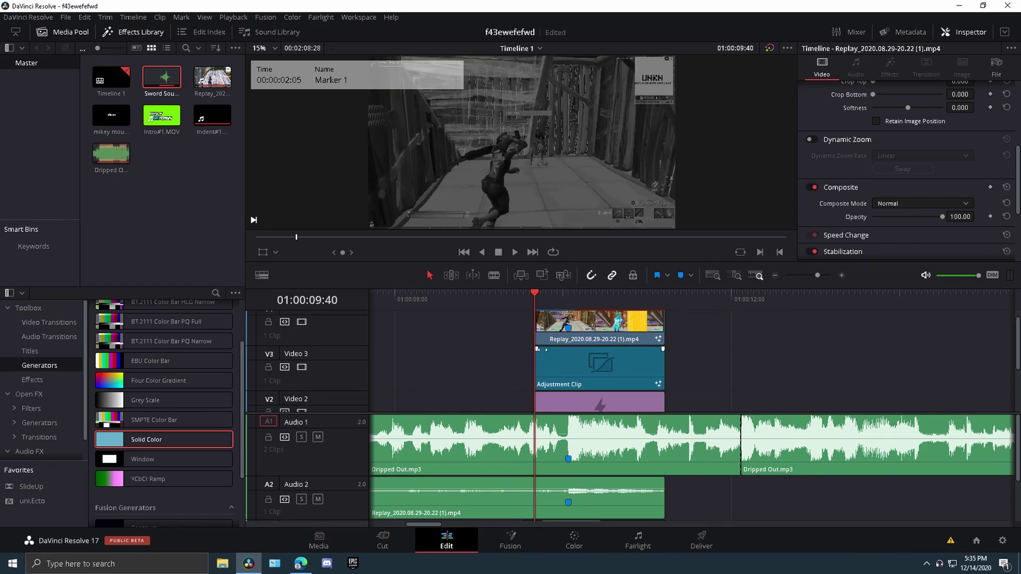
drag(537, 350, 544, 373)
scroll(544, 354, down, 2)
scroll(648, 370, up, 3)
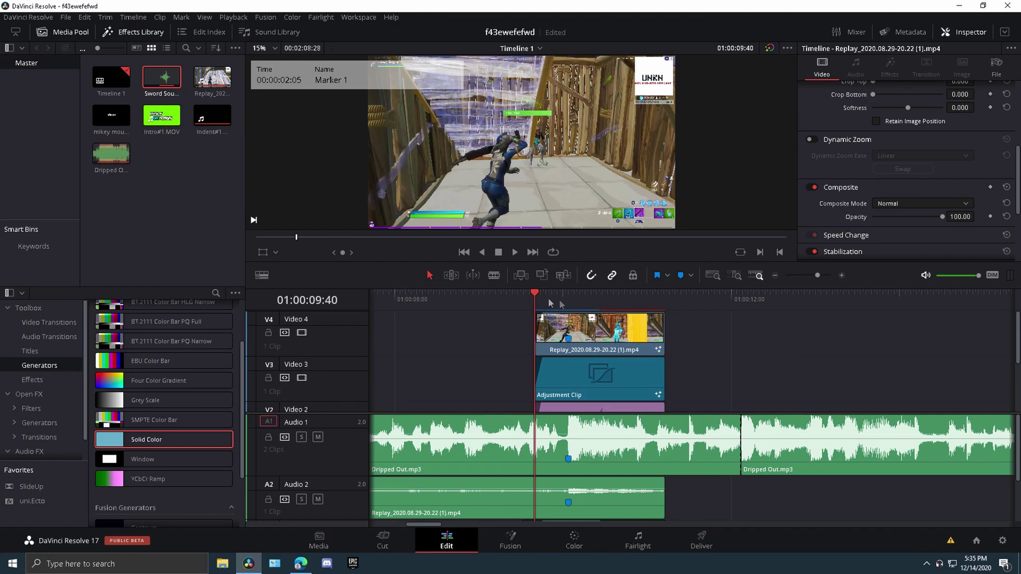
Play back the layered slice section with its fade-ins, check the lower tracks and return to 01:00:09:40
key(space)
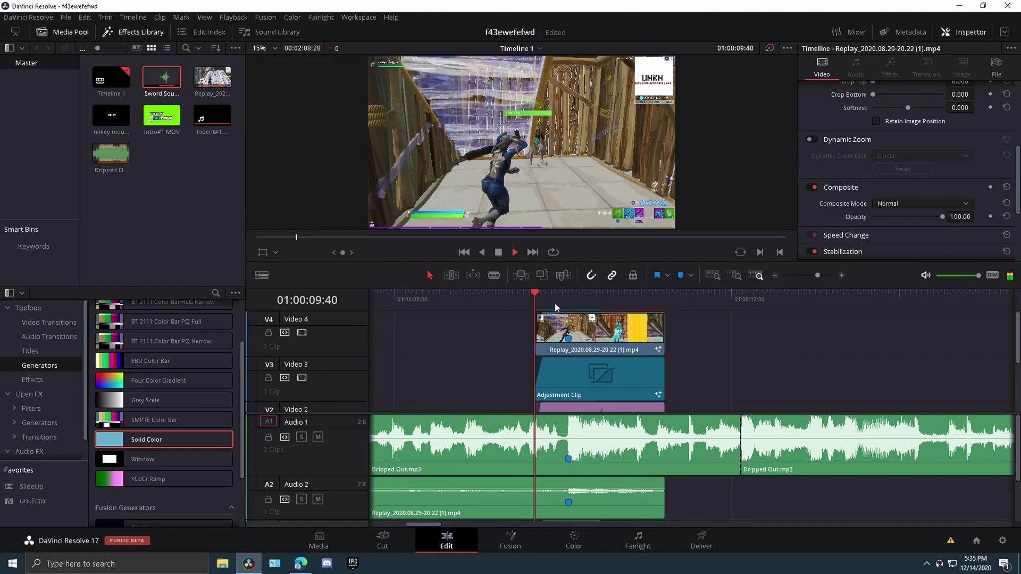
click(524, 306)
key(space)
click(556, 305)
drag(556, 305, 527, 308)
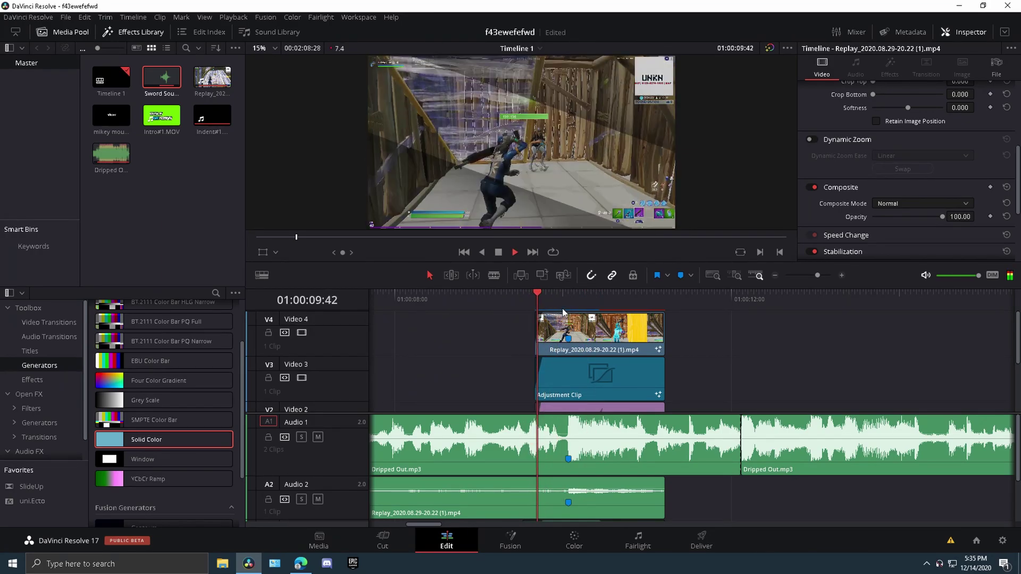
key(space)
scroll(578, 396, down, 4)
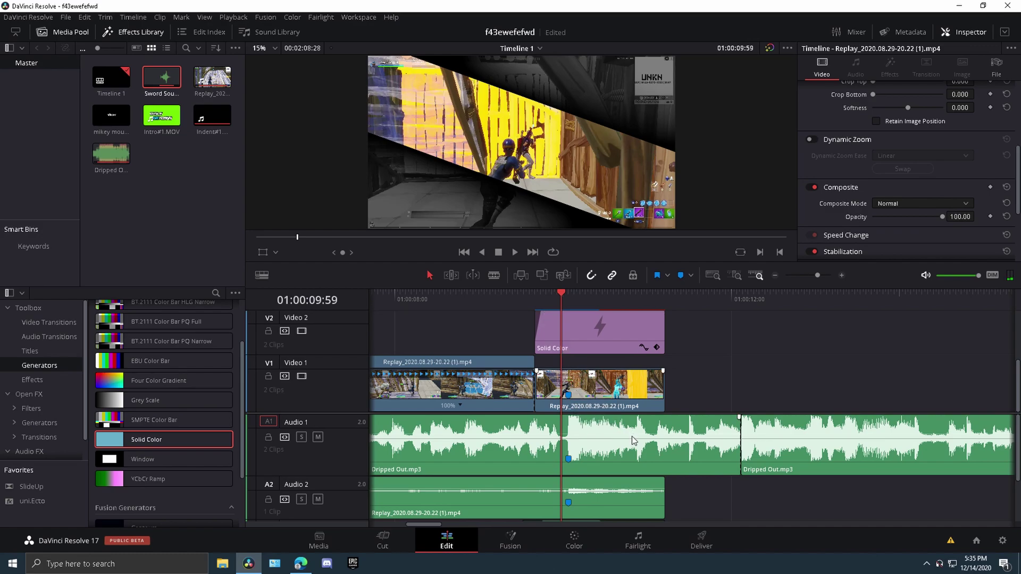
scroll(623, 448, down, 2)
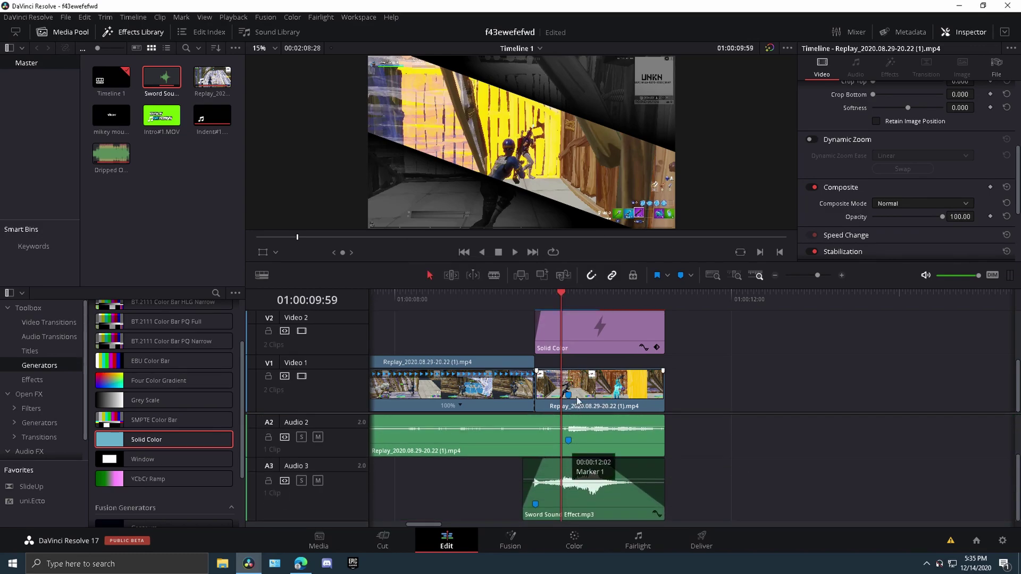
drag(565, 304, 532, 304)
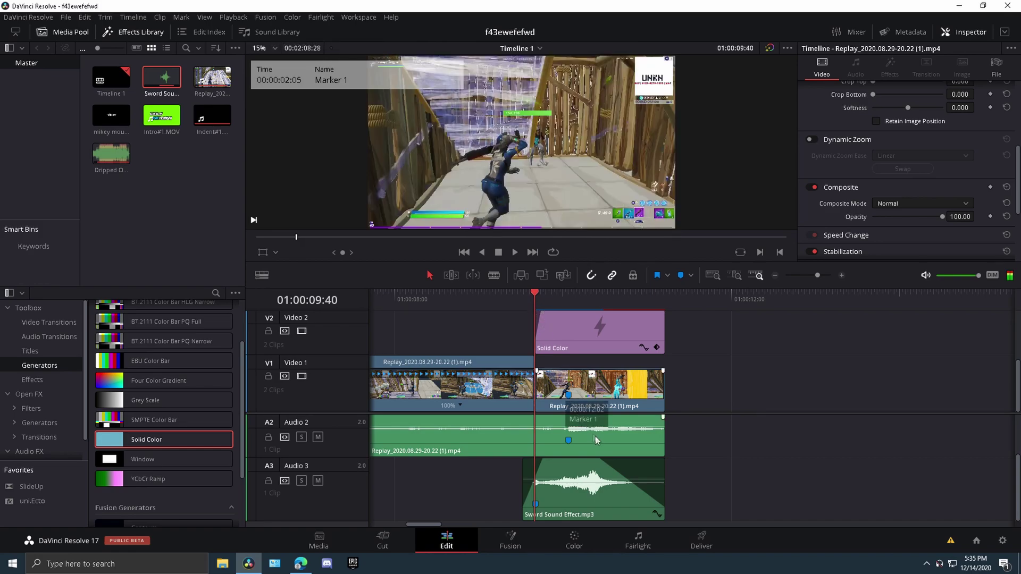
Look over the stacked video and audio tracks and play back the slice section from 01:00:09:40
scroll(596, 433, up, 2)
scroll(585, 446, down, 2)
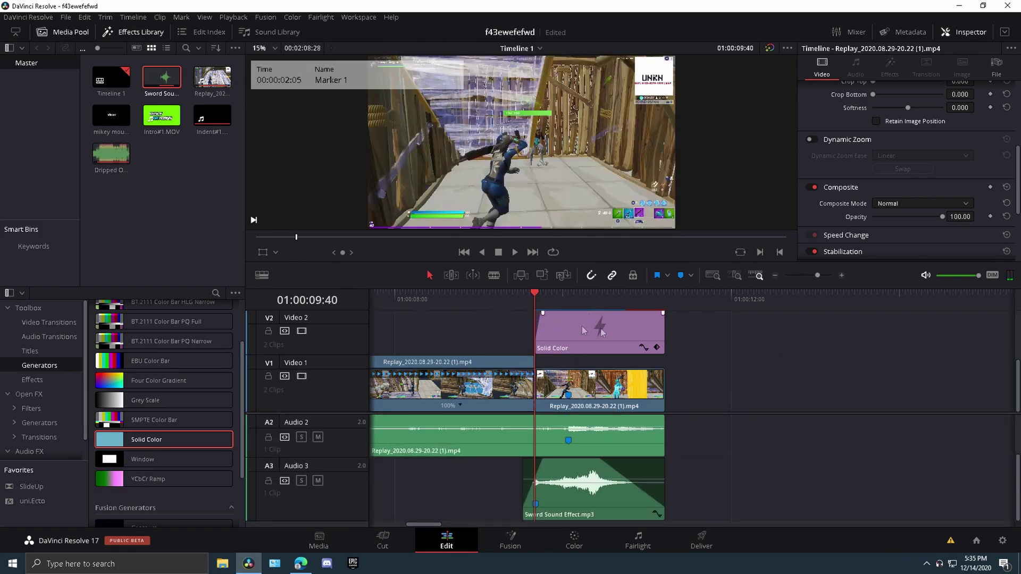
scroll(495, 375, up, 1)
scroll(571, 430, up, 2)
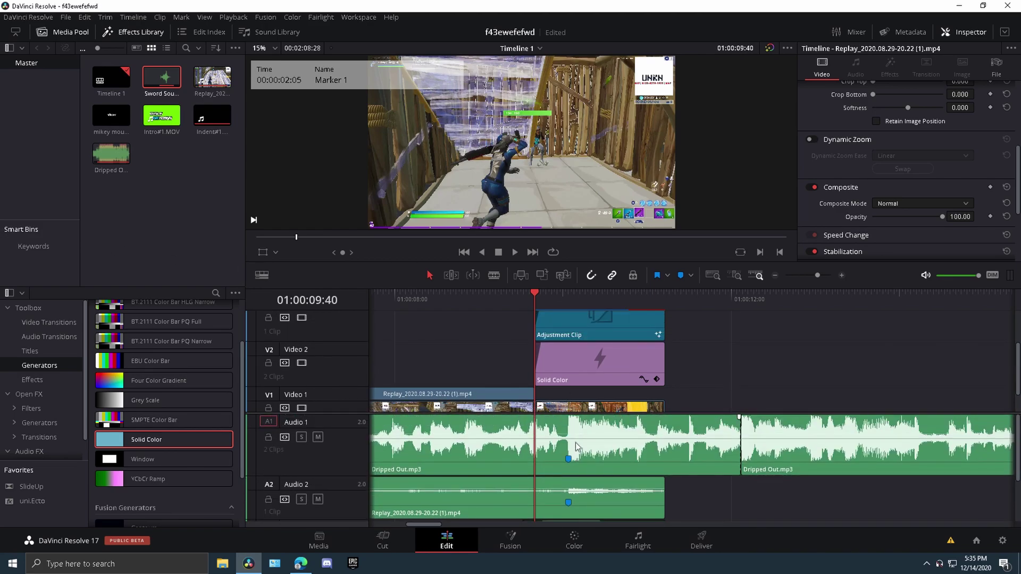
scroll(592, 383, up, 2)
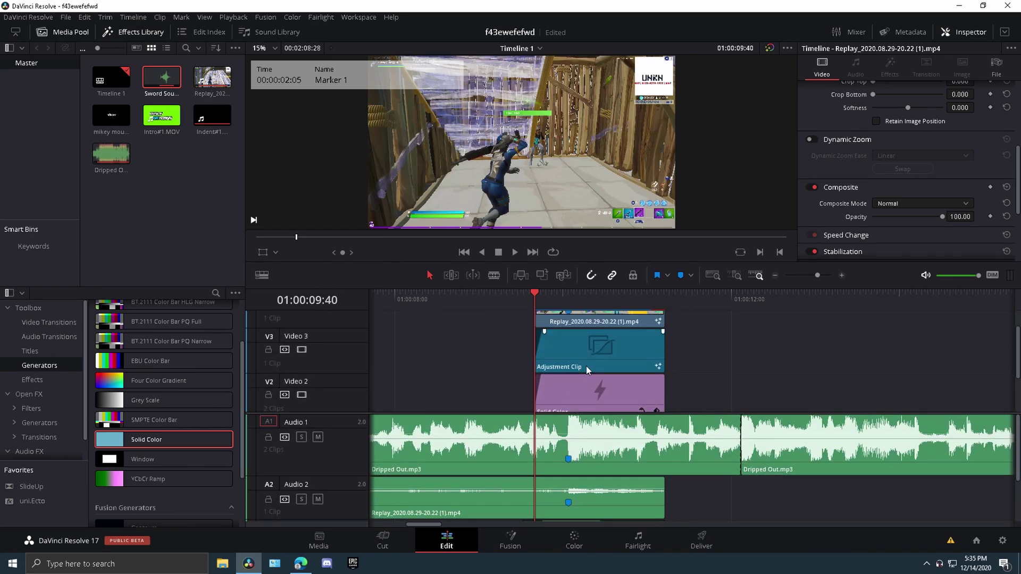
key(space)
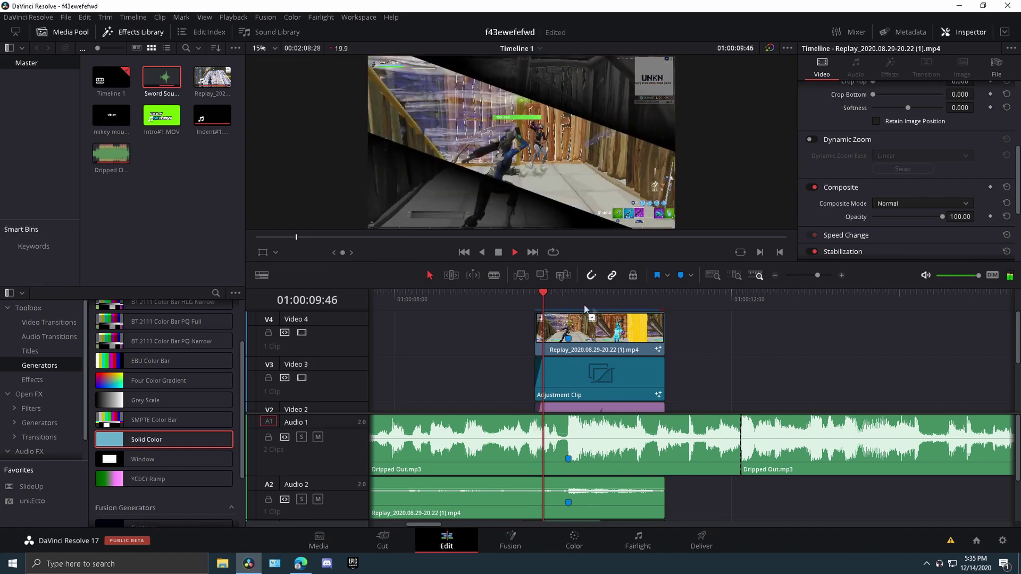
Add fade-outs of about 21 frames to the Video 4 gameplay copy, adjustment clip and Solid Color clip, and save the project
drag(684, 302, 637, 315)
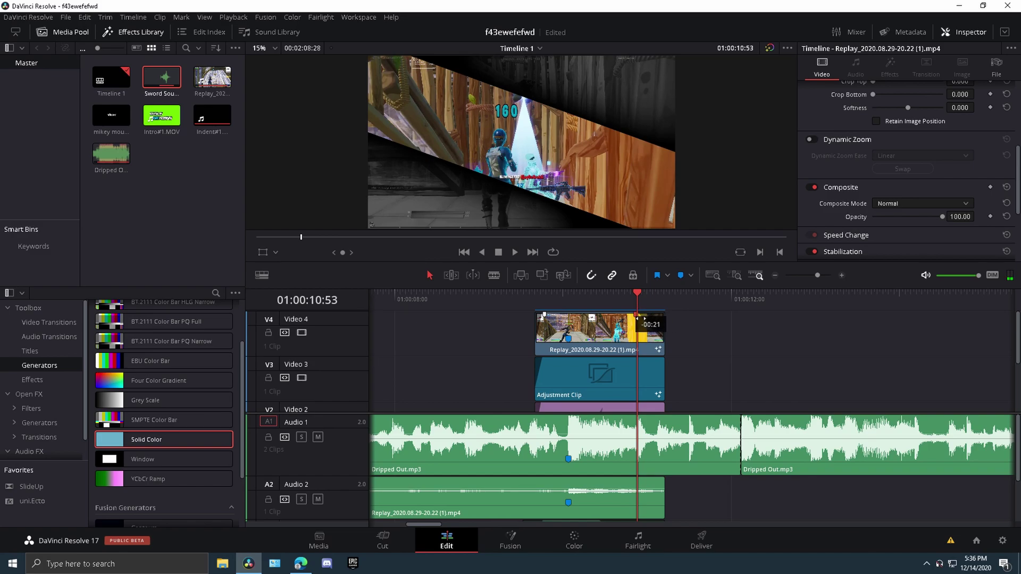
drag(663, 360, 639, 375)
scroll(646, 367, down, 4)
drag(638, 302, 583, 301)
key(ctrl+s)
key(Up)
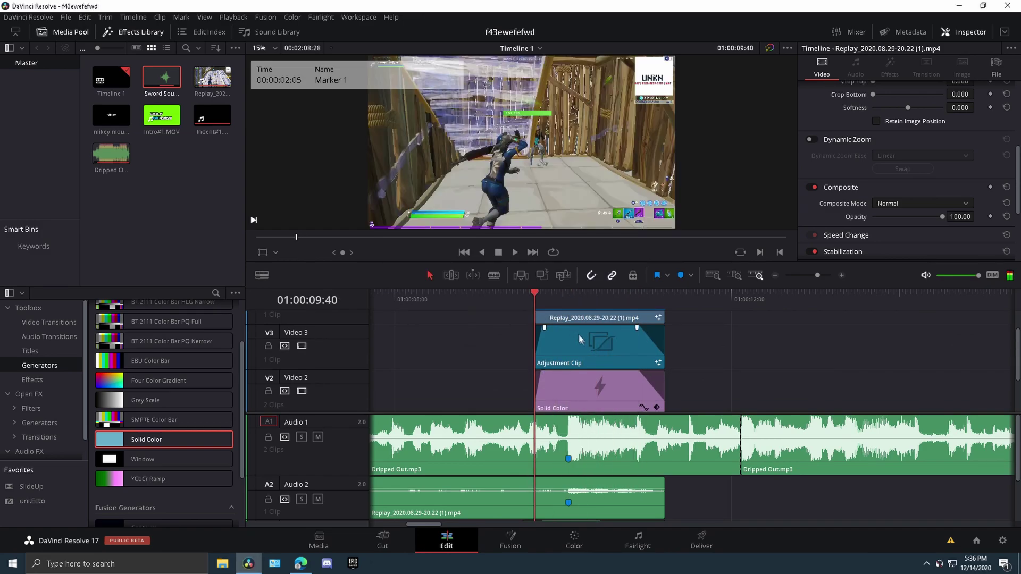
Play back the slice section from just before its start at about 01:00:09:32 to check the fade-ins and fade-outs
scroll(582, 342, up, 1)
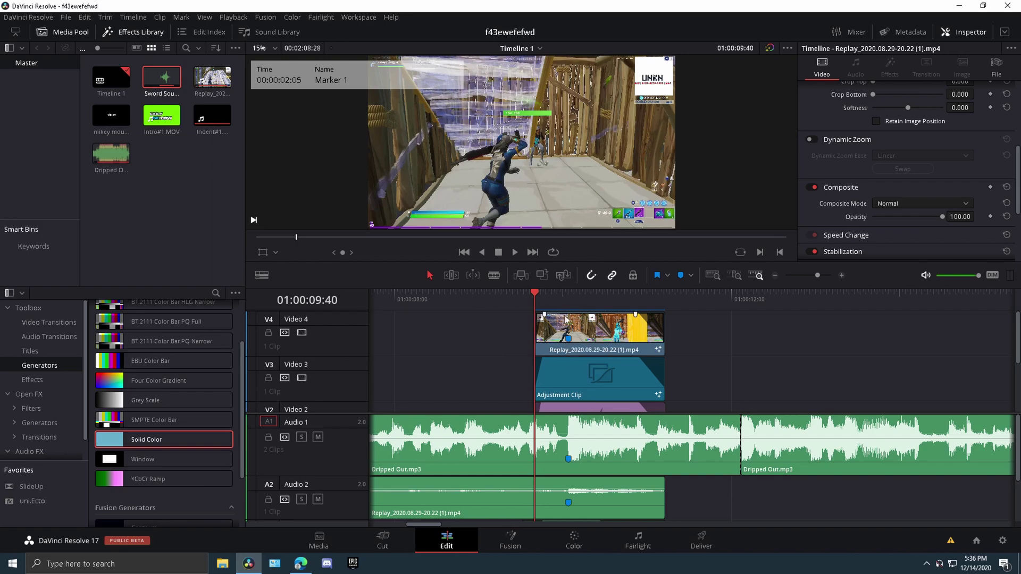
mouse_move(534, 304)
mouse_down()
mouse_move(548, 306)
mouse_move(504, 317)
mouse_move(523, 314)
mouse_up()
click(535, 317)
click(522, 307)
scroll(546, 343, down, 3)
key(space)
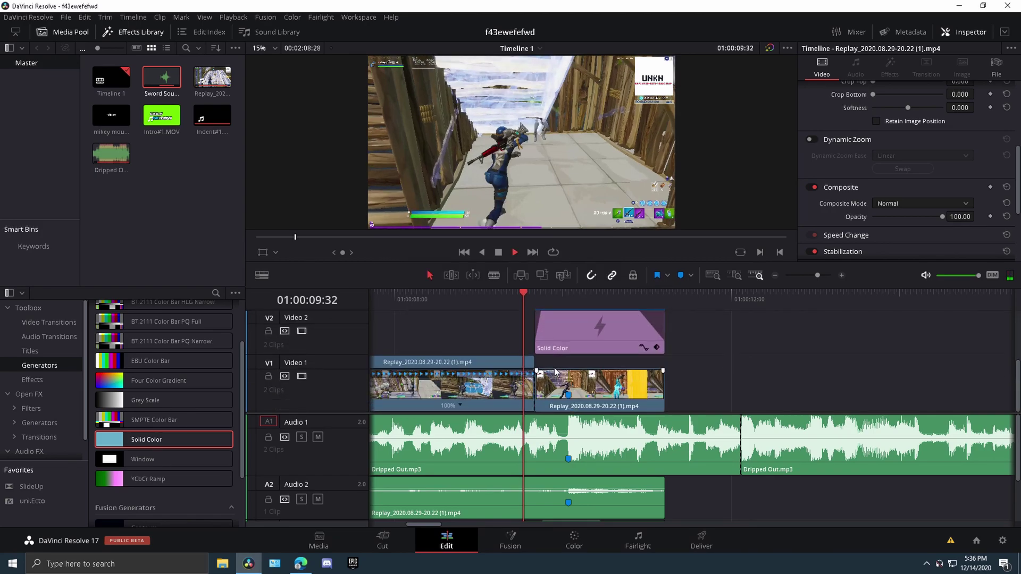
drag(697, 298, 514, 305)
key(space)
key(space)
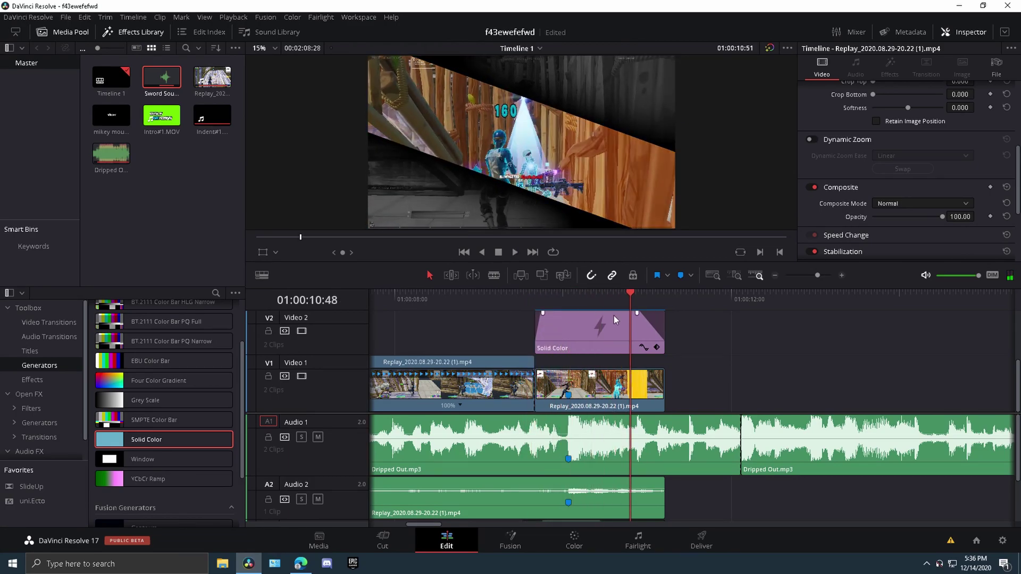
Step back through the frames and replay the end of the section, leaving the playhead at 01:00:10:48
key(Left)
key(Left)
key(Left)
key(Left)
key(Left)
key(Left)
key(Left)
key(Left)
key(Left)
key(Left)
key(Left)
key(Left)
key(Left)
key(Left)
key(Left)
key(Left)
key(Left)
key(Left)
key(Left)
key(Left)
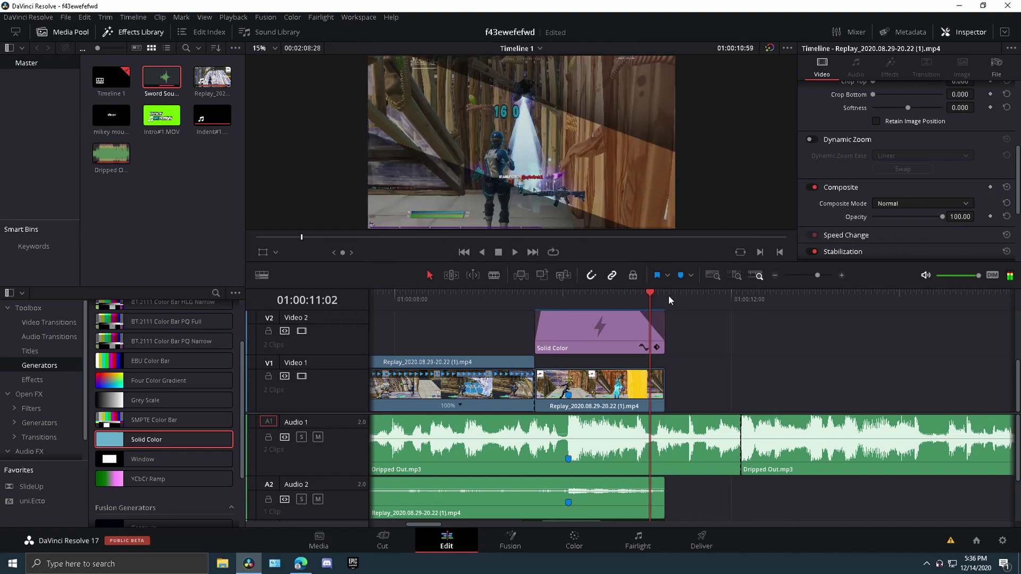
scroll(649, 343, up, 1)
key(space)
scroll(651, 348, up, 1)
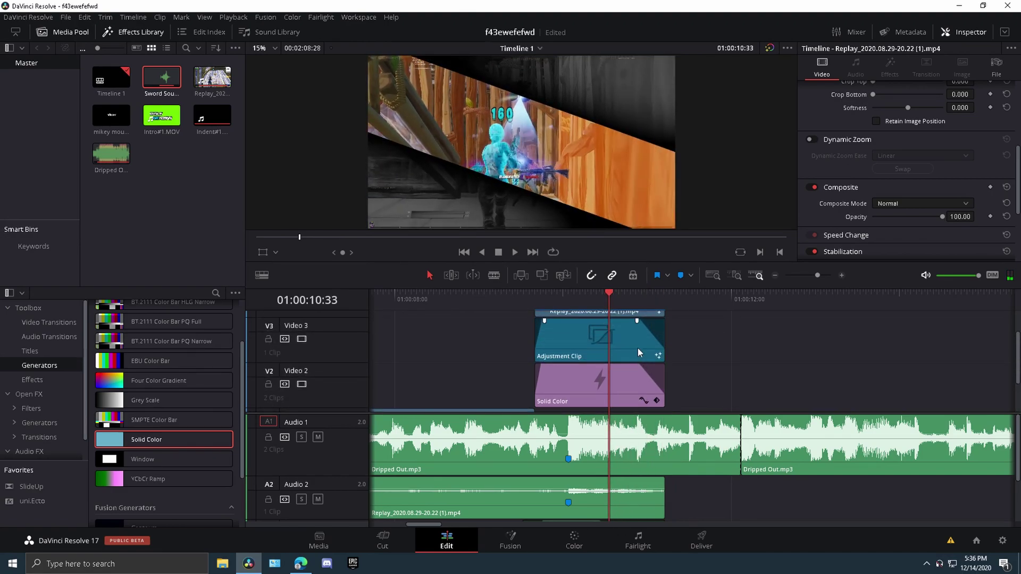
key(space)
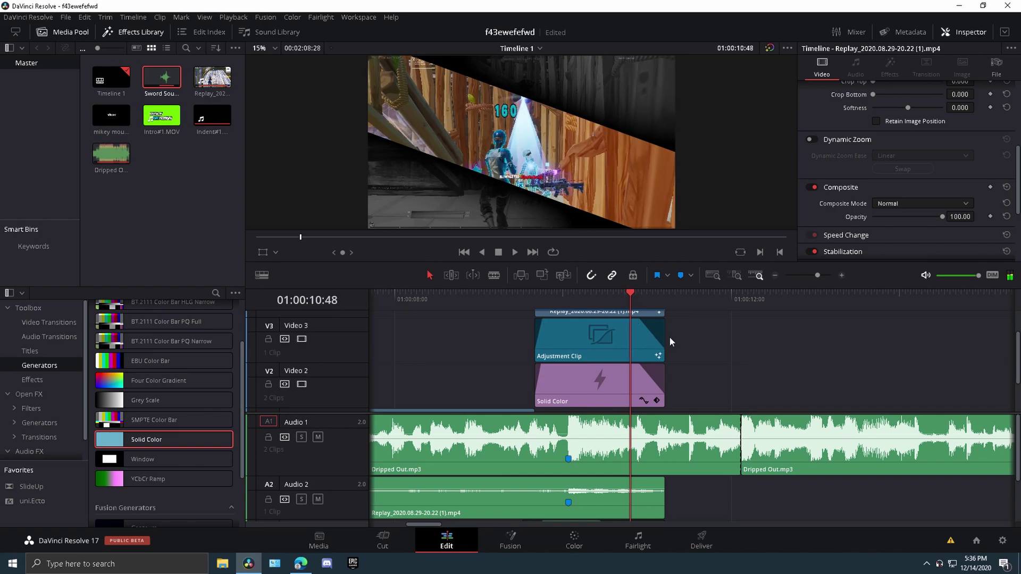
Trim the ends of the Video 4 copy, adjustment clip and Solid Color clip back to 01:00:10:48
scroll(670, 338, up, 2)
drag(664, 333, 629, 334)
scroll(648, 372, down, 1)
drag(664, 383, 624, 382)
scroll(623, 381, down, 3)
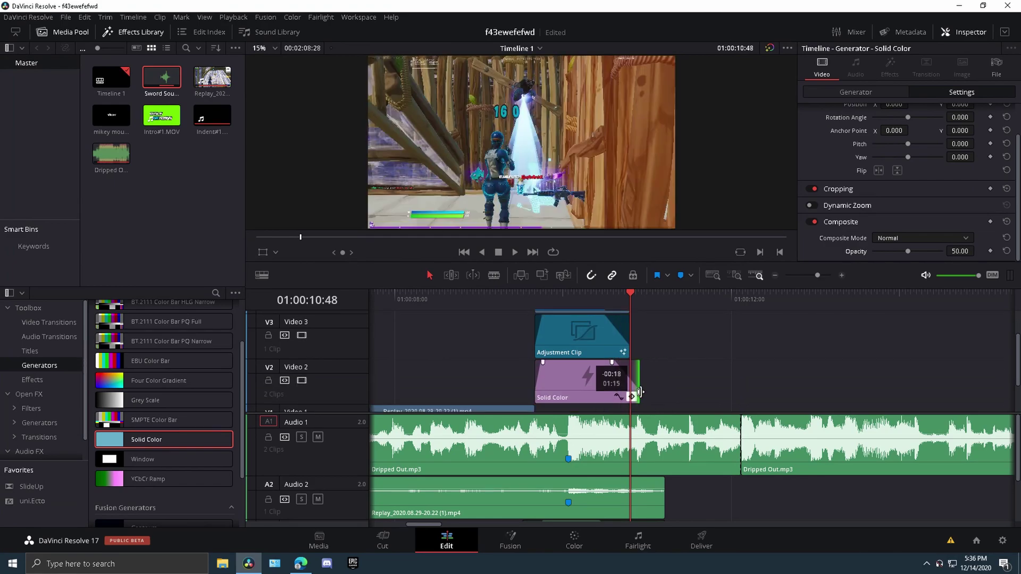
drag(640, 392, 627, 398)
scroll(691, 415, down, 2)
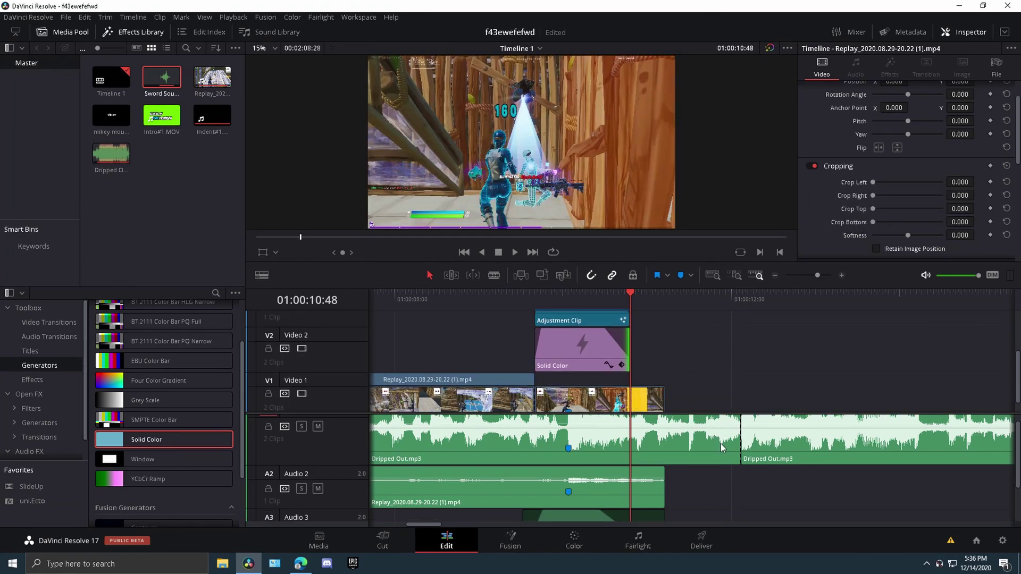
Play back the trimmed slice section from 01:00:09:40 and return to the beat marker at 01:00:10:04
scroll(723, 448, down, 3)
scroll(766, 438, up, 4)
scroll(647, 322, down, 1)
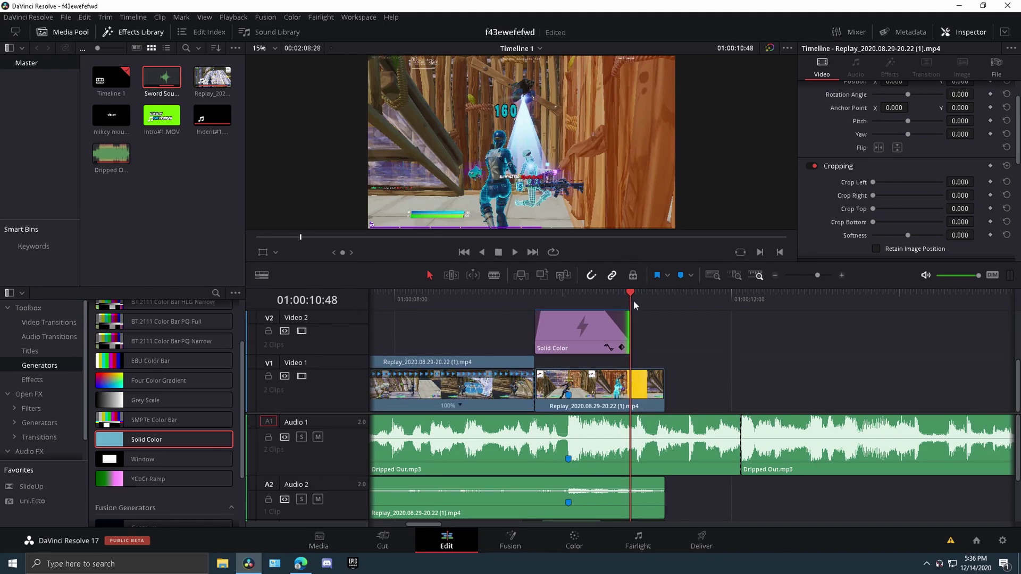
drag(632, 299, 541, 292)
key(space)
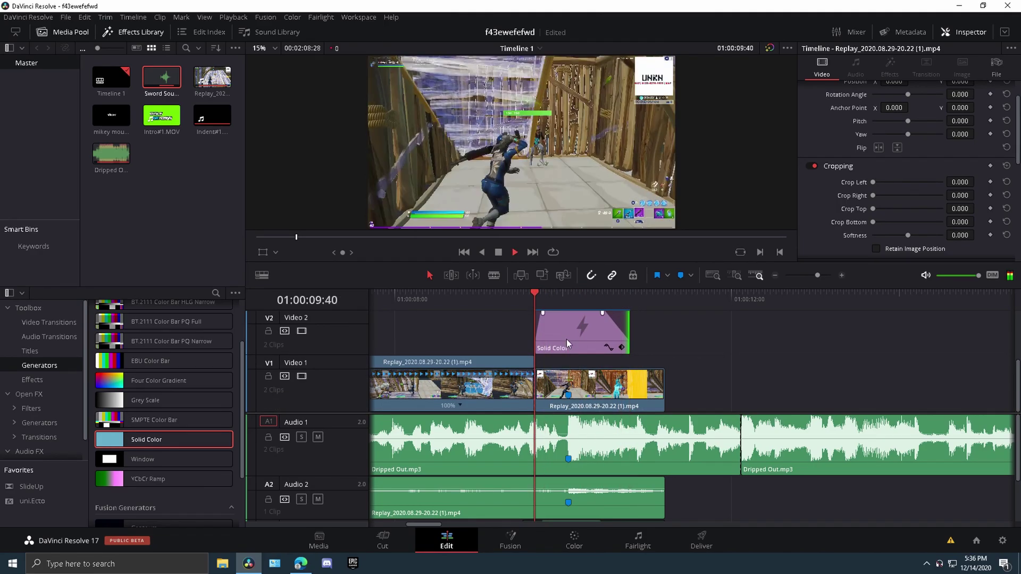
scroll(566, 343, up, 1)
drag(659, 301, 617, 322)
key(Up)
key(space)
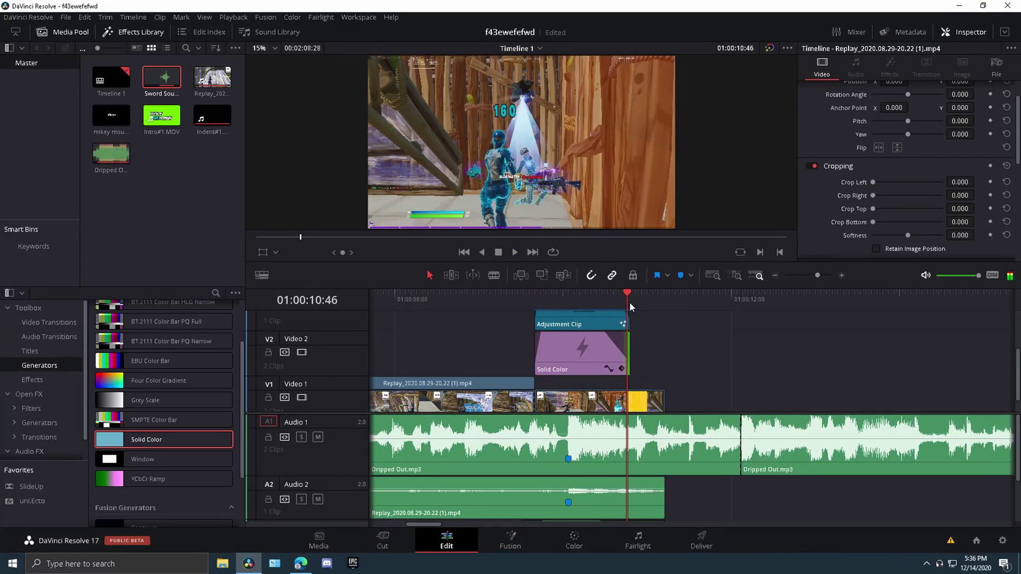
key(space)
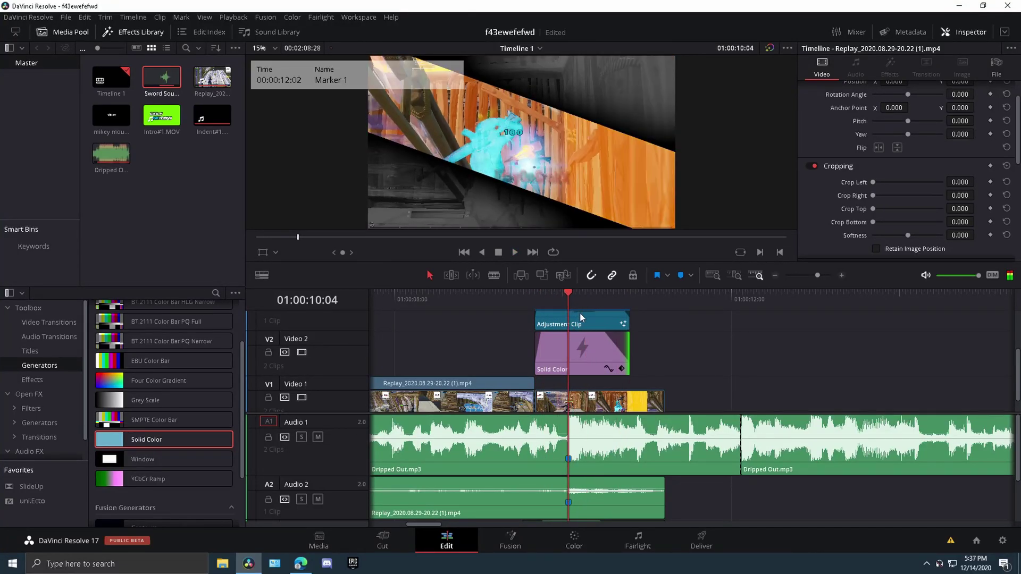
Trim the ends of the Video 4 copy, adjustment clip and Solid Color clip back to the beat marker at 01:00:10:04
scroll(636, 326, up, 3)
drag(618, 333, 567, 341)
key(ctrl+z)
click(610, 392)
drag(636, 393, 568, 395)
scroll(604, 404, down, 1)
click(605, 401)
click(577, 332)
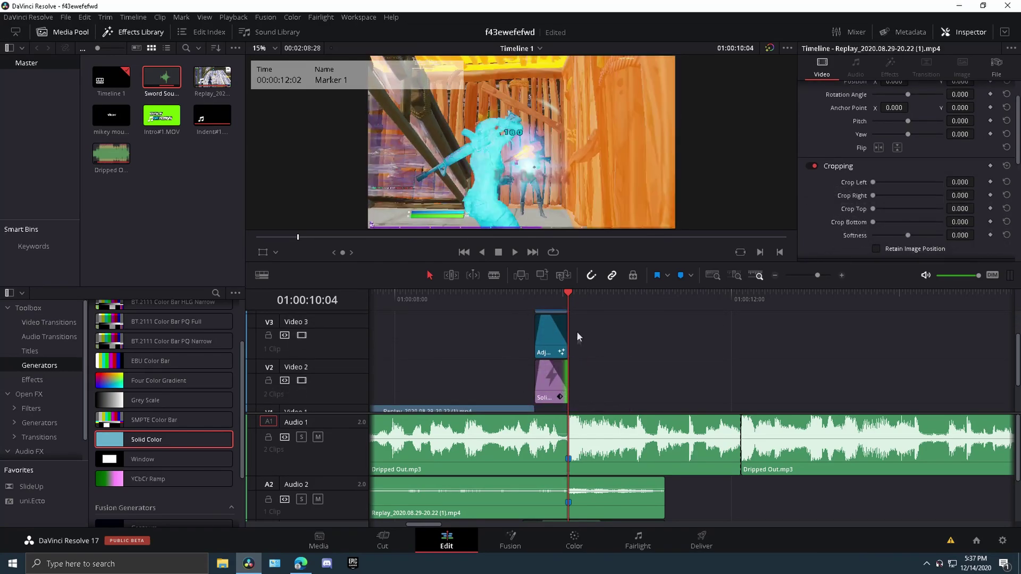
Play the timeline from just before 01:00:09:40 to check how the shortened slice leads into the shot
drag(565, 296, 534, 298)
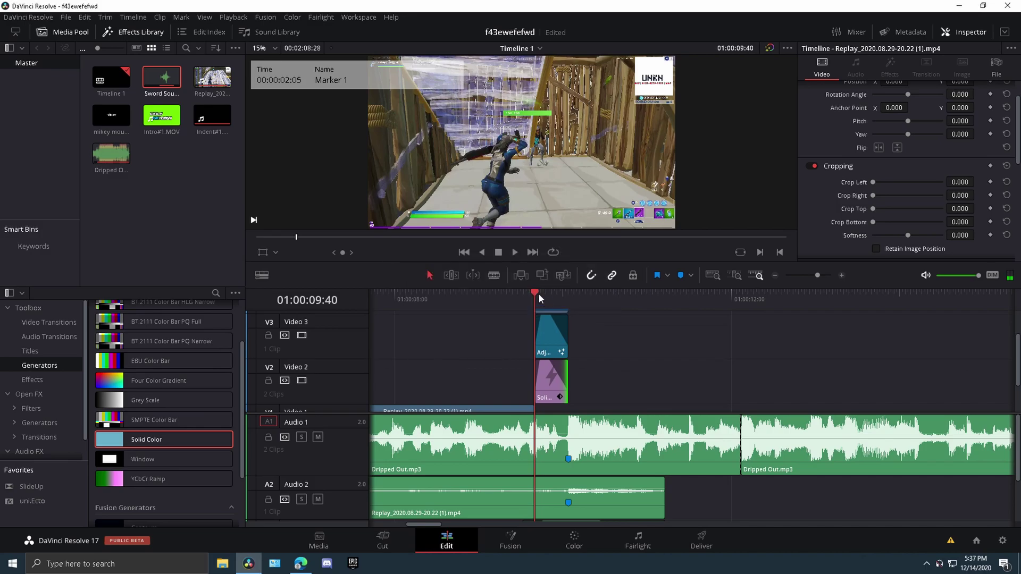
drag(538, 292, 519, 298)
key(space)
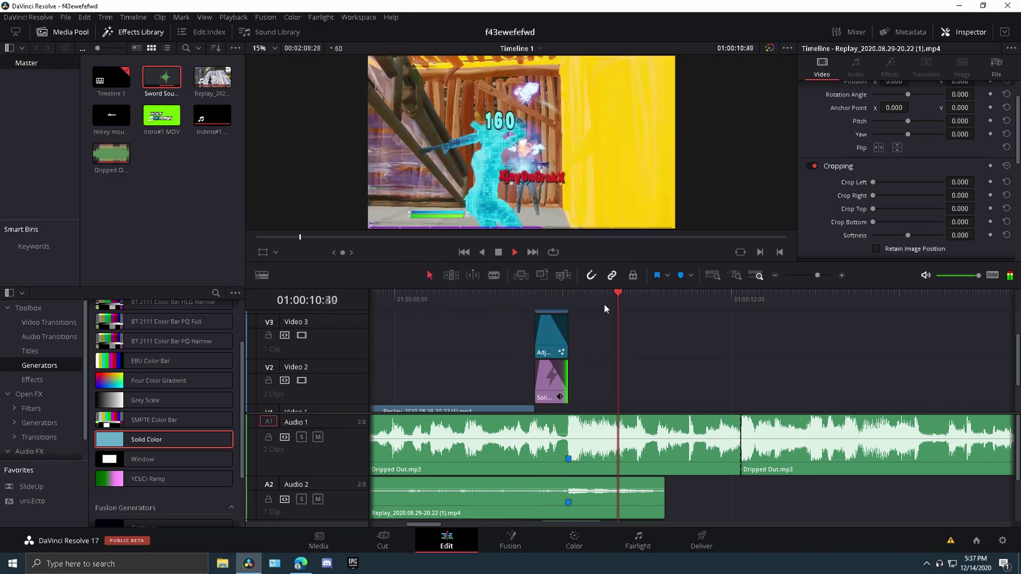
click(648, 316)
Shorten the fade-outs of the Solid Color clip, adjustment clip and Video 4 copy ending at 01:00:10:04
drag(628, 296, 567, 299)
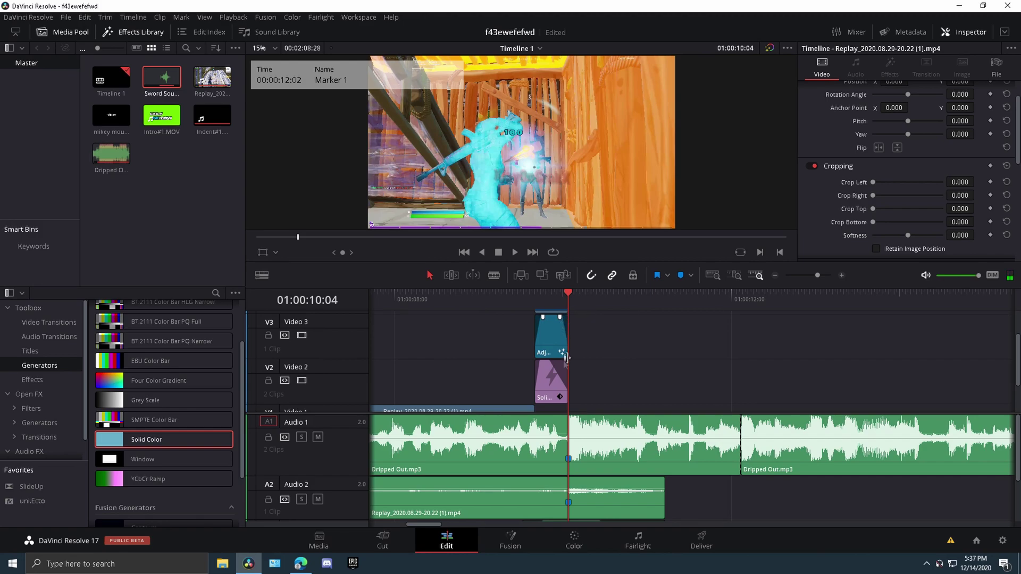
drag(564, 366, 564, 364)
scroll(562, 356, up, 2)
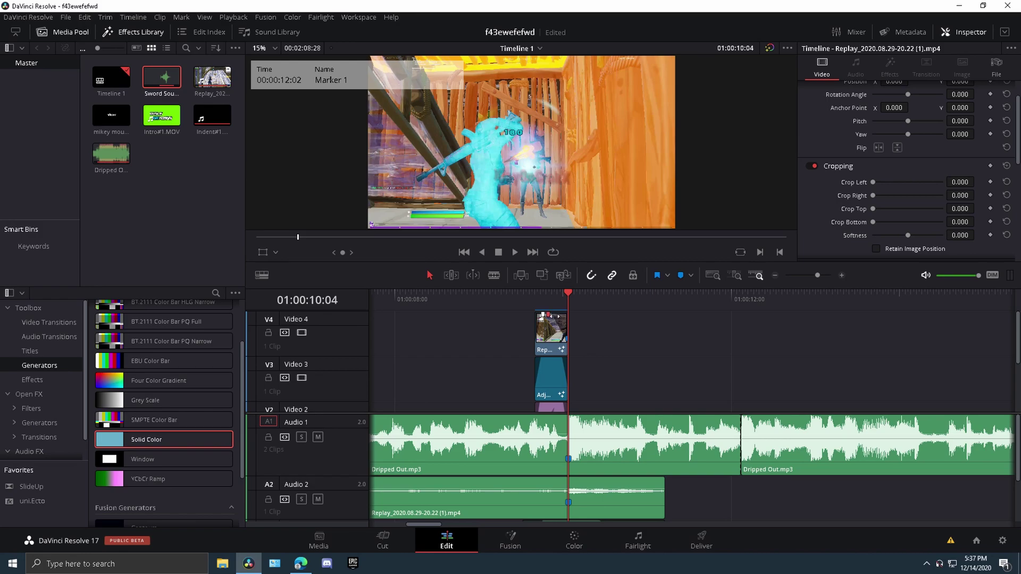
drag(559, 316, 569, 319)
Replay the slice section with its shortened fade-outs and look through the available video transitions
click(534, 298)
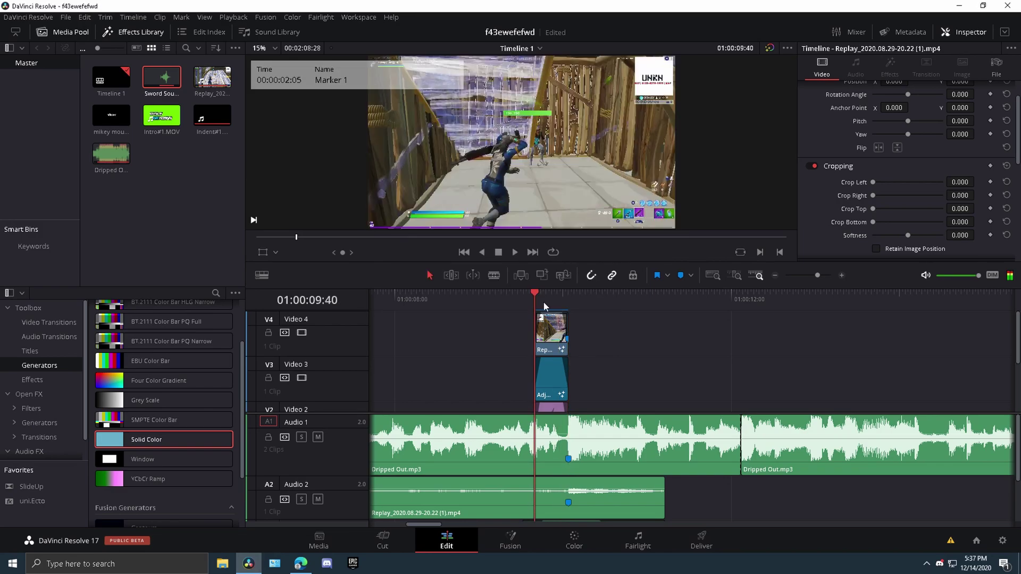
click(522, 300)
key(space)
drag(564, 305, 509, 305)
key(space)
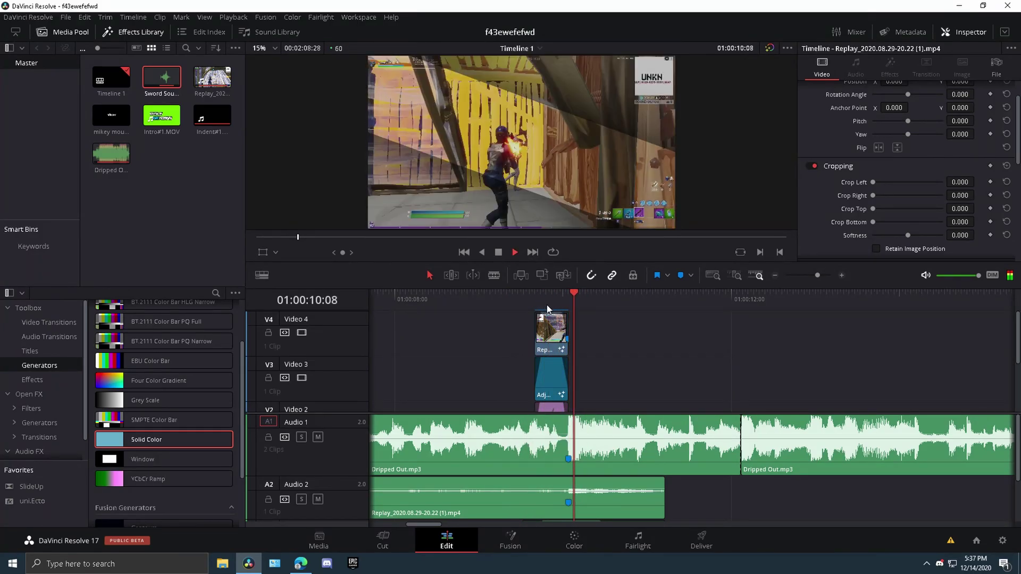
scroll(563, 314, down, 2)
key(space)
drag(623, 307, 539, 320)
scroll(543, 324, down, 2)
click(49, 323)
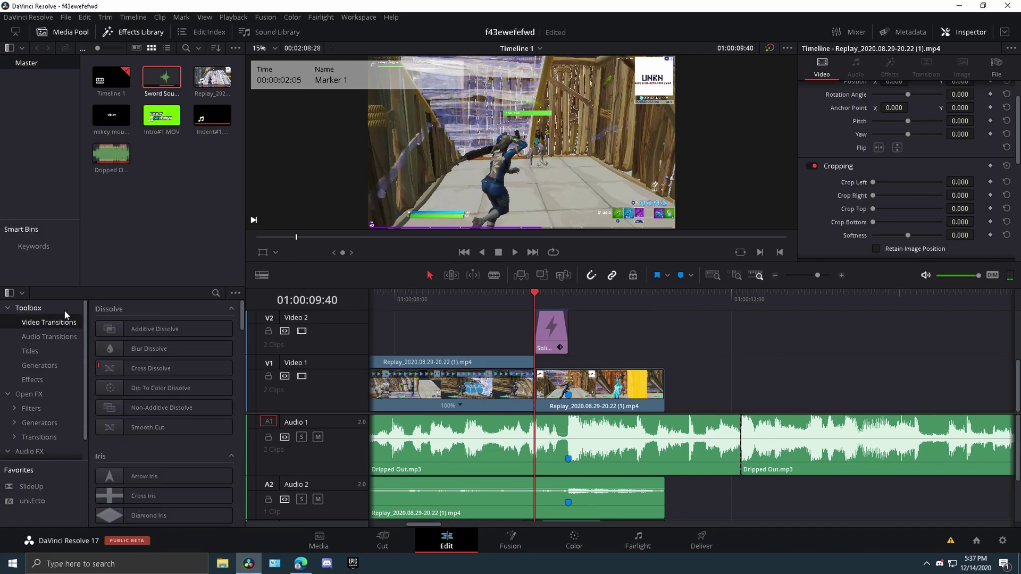
click(65, 309)
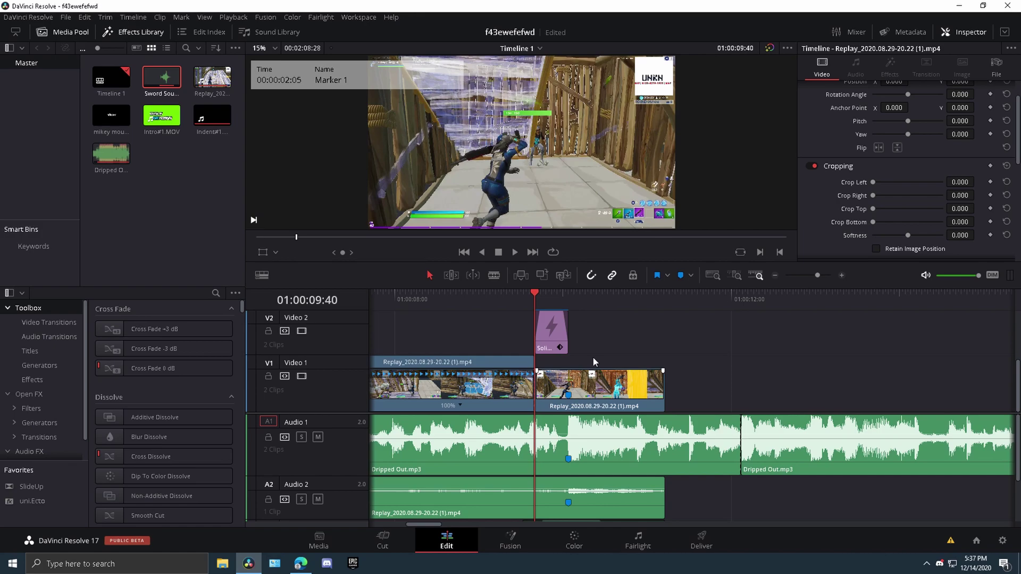
Play the section from 01:00:09:31 through the beat drop and stop near the gameplay clip's end at 01:00:11:11
scroll(599, 389, up, 3)
click(521, 299)
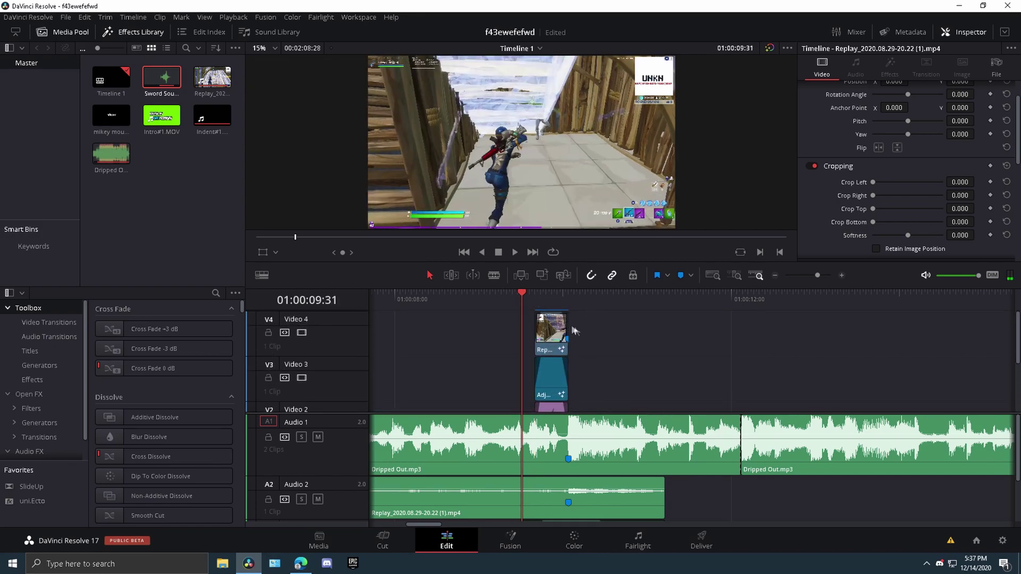
key(space)
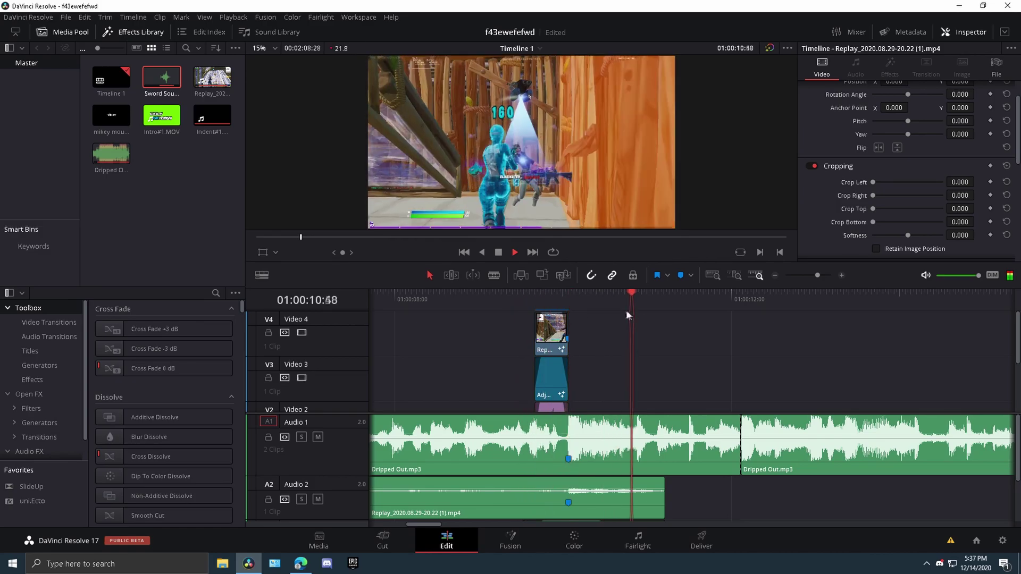
click(502, 304)
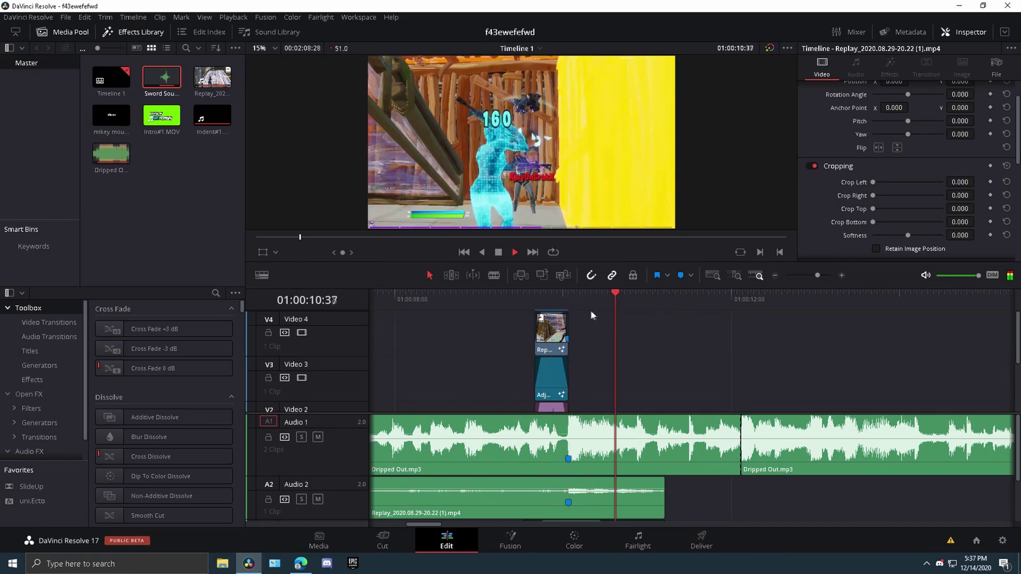
drag(631, 306, 588, 309)
key(space)
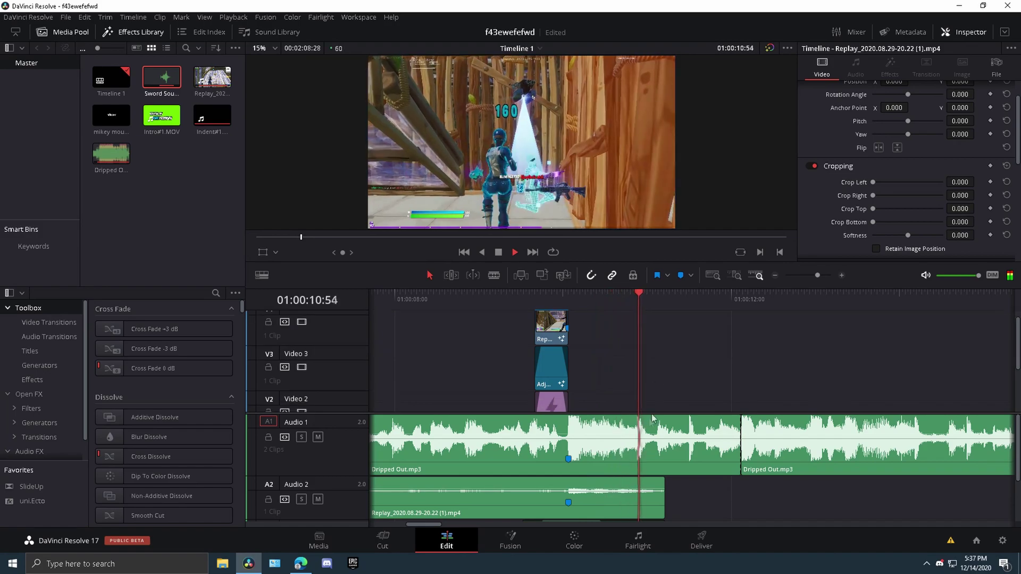
scroll(651, 393, down, 1)
scroll(631, 380, down, 2)
scroll(637, 457, up, 1)
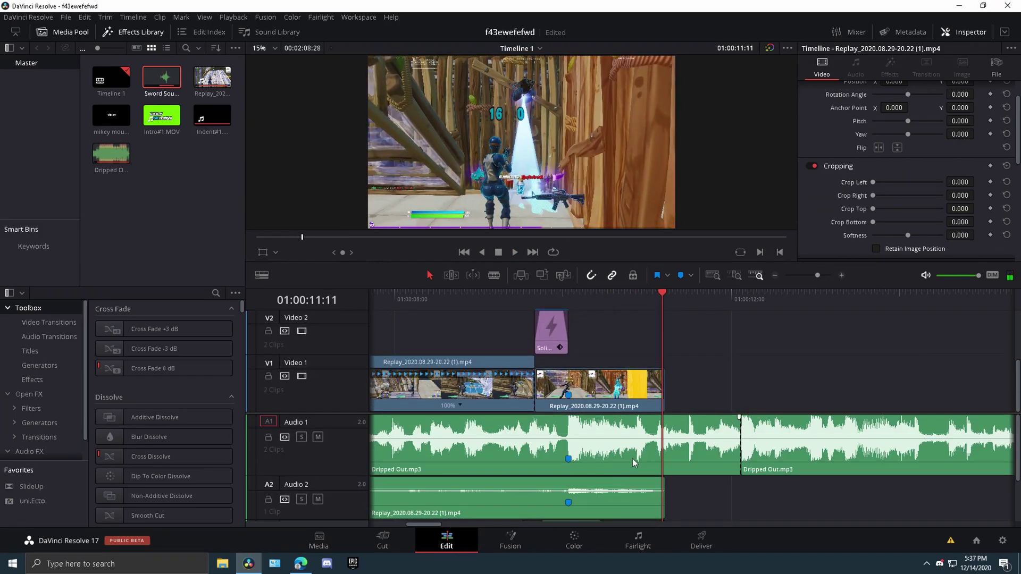
Add fade-outs of about 19 frames at the ends of the Video 1 gameplay clip and its Audio 2 sound
drag(662, 397, 671, 393)
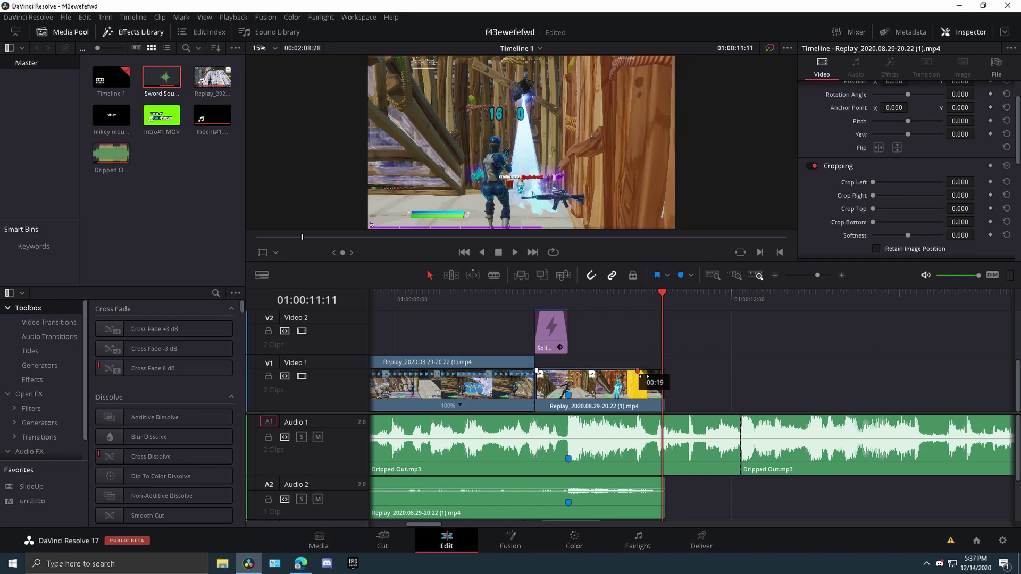
scroll(664, 480, down, 1)
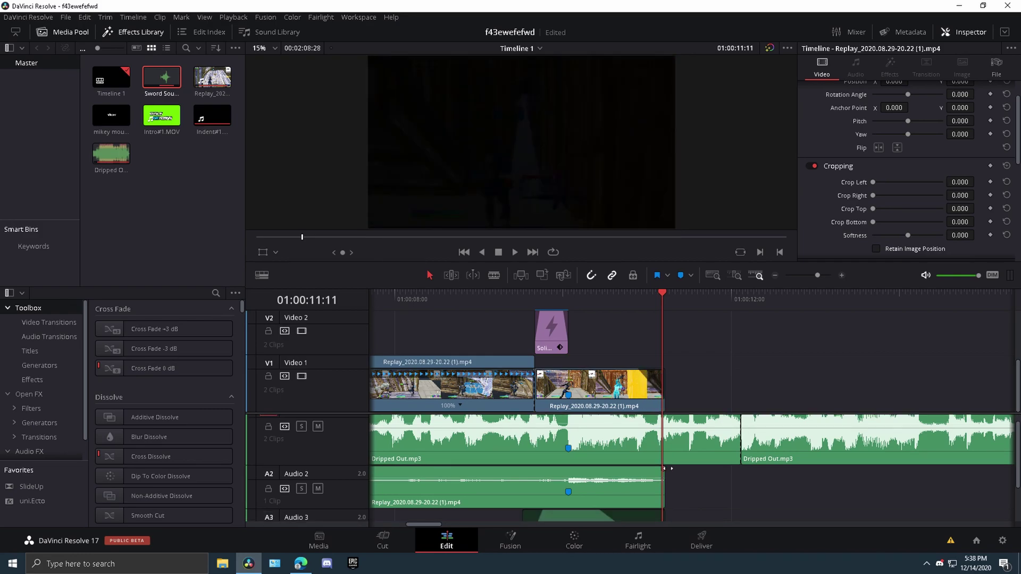
drag(664, 468, 638, 469)
scroll(656, 442, up, 1)
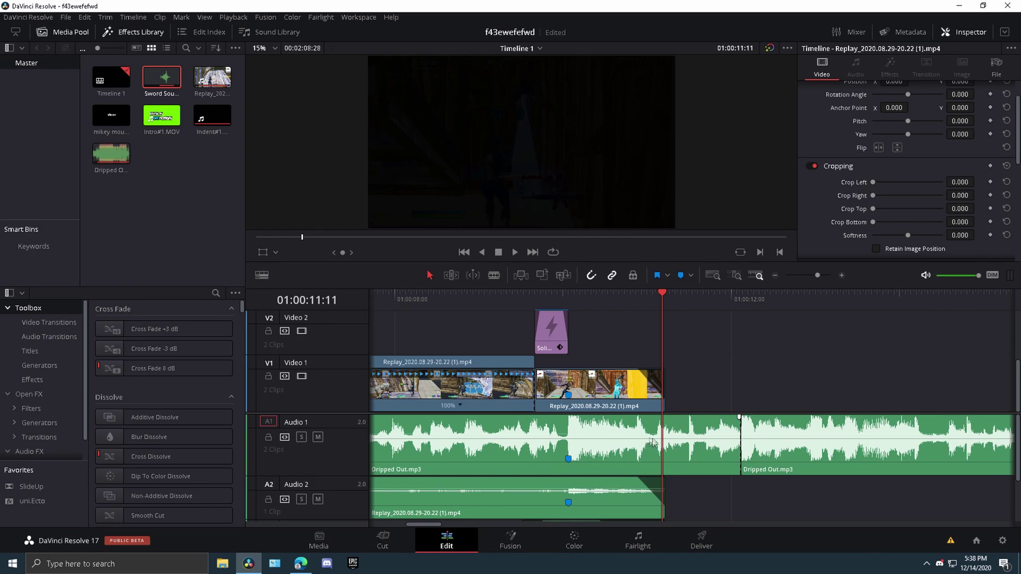
Delete the second Dripped Out.mp3 clip on Audio 1, extend the first to 01:00:12:37 and fade it out from the gameplay's end
click(759, 432)
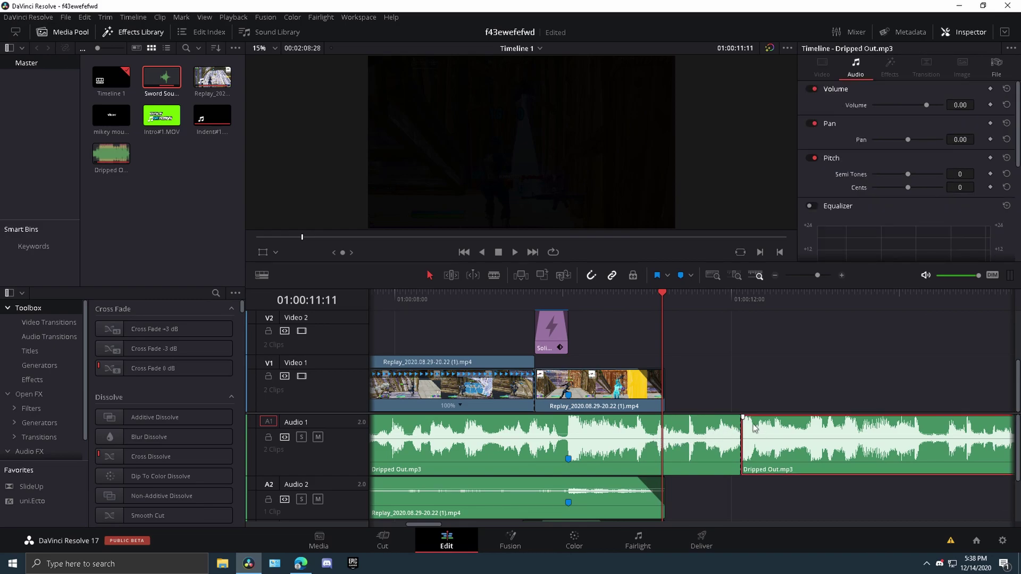
key(Delete)
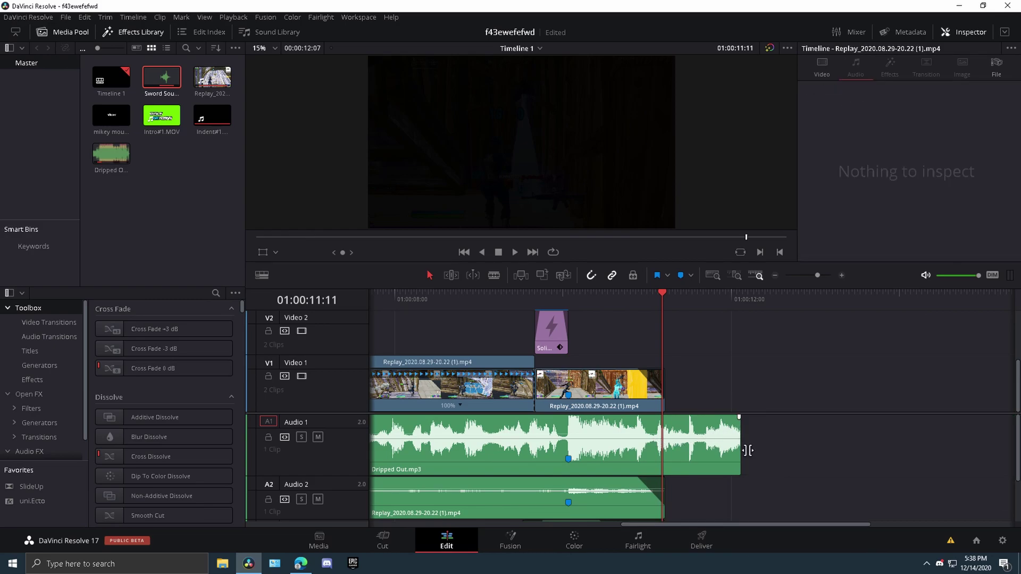
drag(741, 449, 664, 420)
Play the timeline from before the slice section through the gameplay's end to check the music's fade-out
click(499, 331)
key(space)
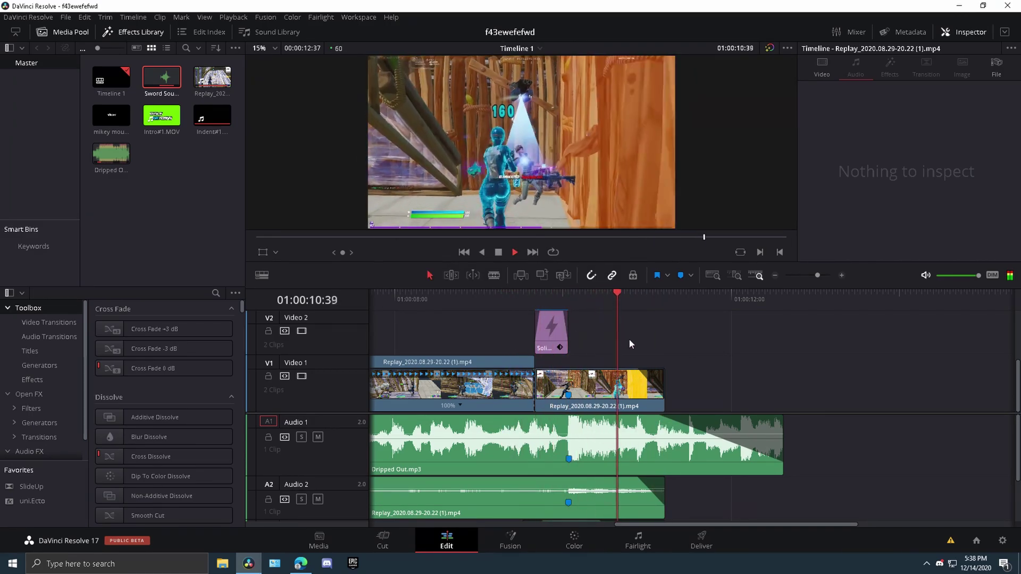
key(space)
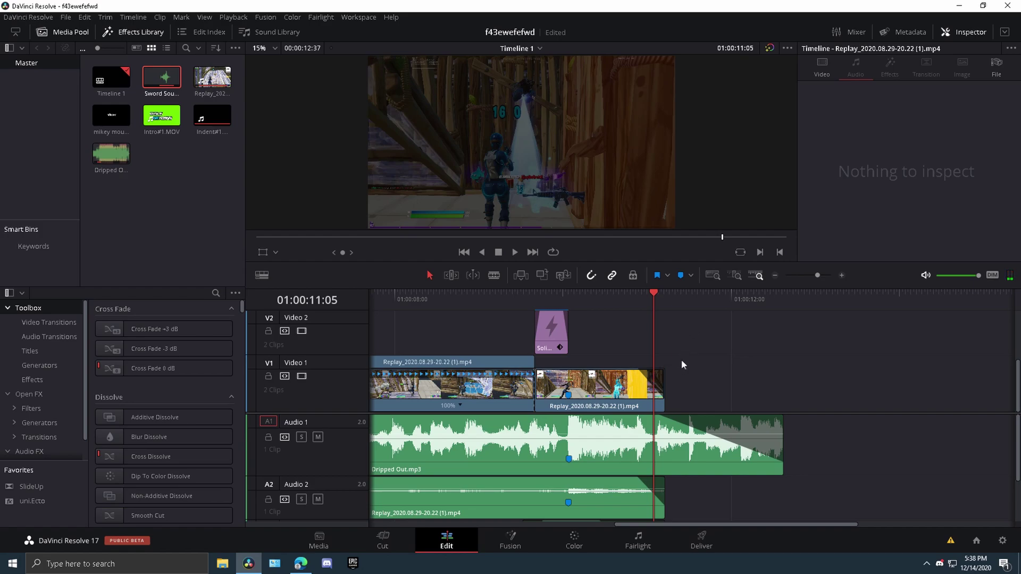
key(space)
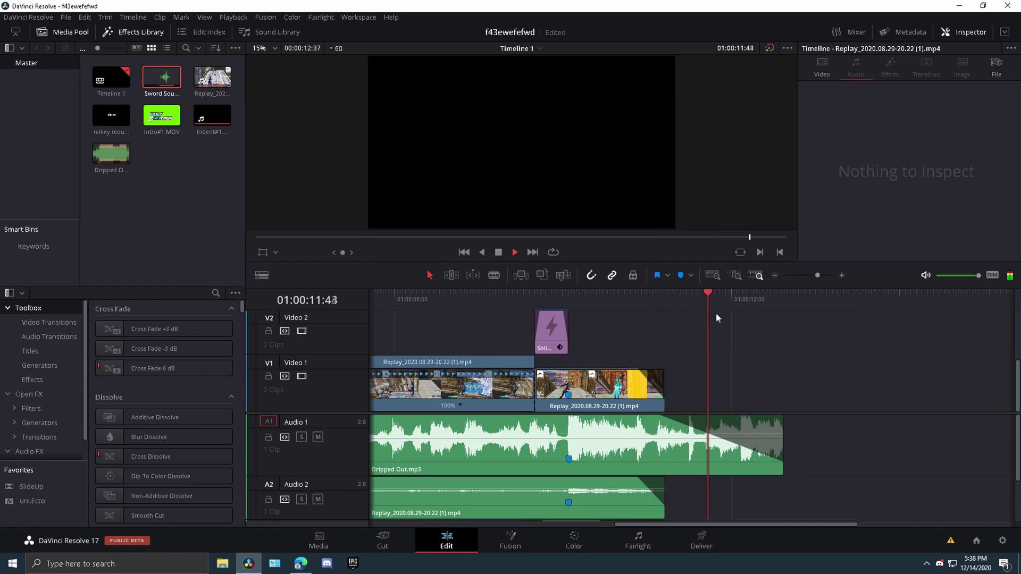
Extend the Dripped Out.mp3 clip to 01:00:13:08 and play the ending with its fade-out
click(783, 478)
drag(783, 478, 826, 481)
click(616, 380)
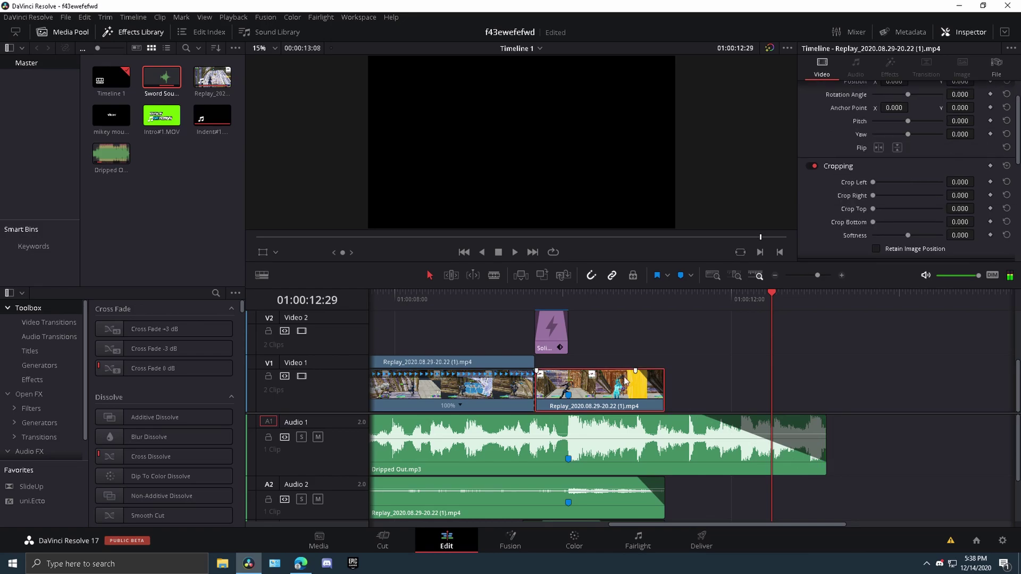
key(ctrl+r)
drag(768, 297, 649, 315)
key(space)
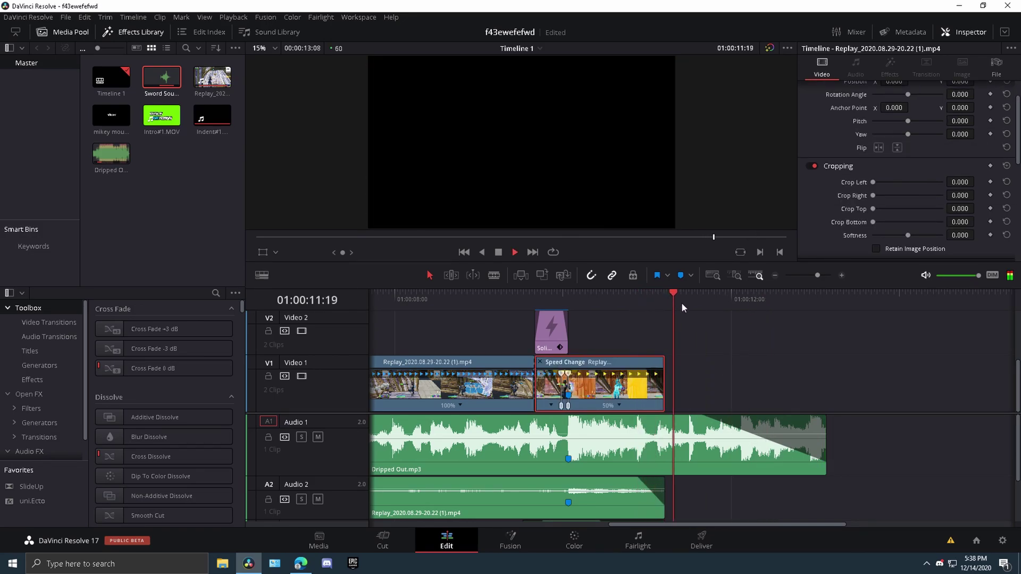
click(796, 320)
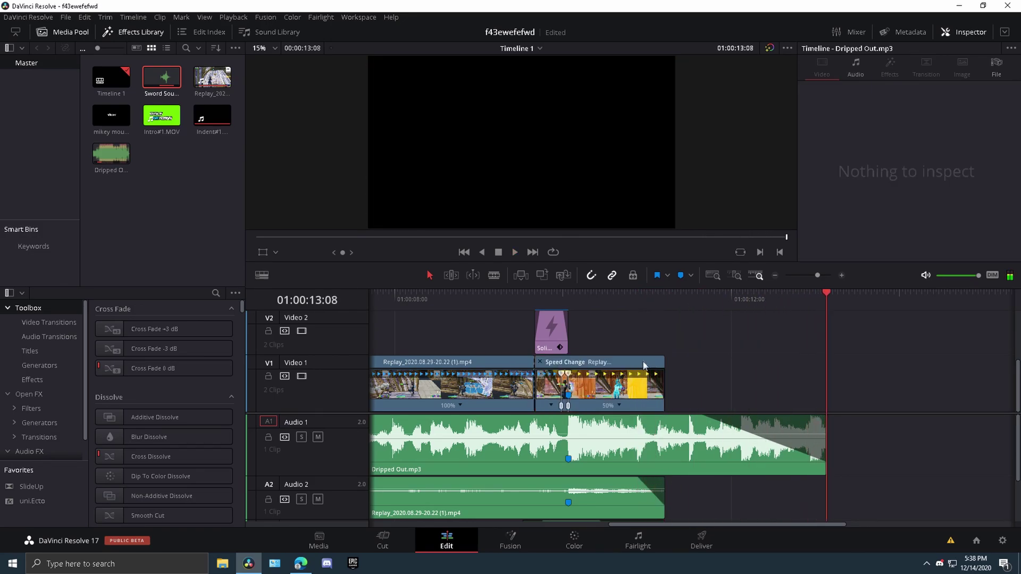
Extend the Video 1 gameplay clip and its Audio 2 sound to about the music's end and lengthen both fade-outs to over a second
drag(663, 407, 824, 419)
key(Up)
drag(664, 499, 817, 501)
click(765, 393)
key(ctrl+r)
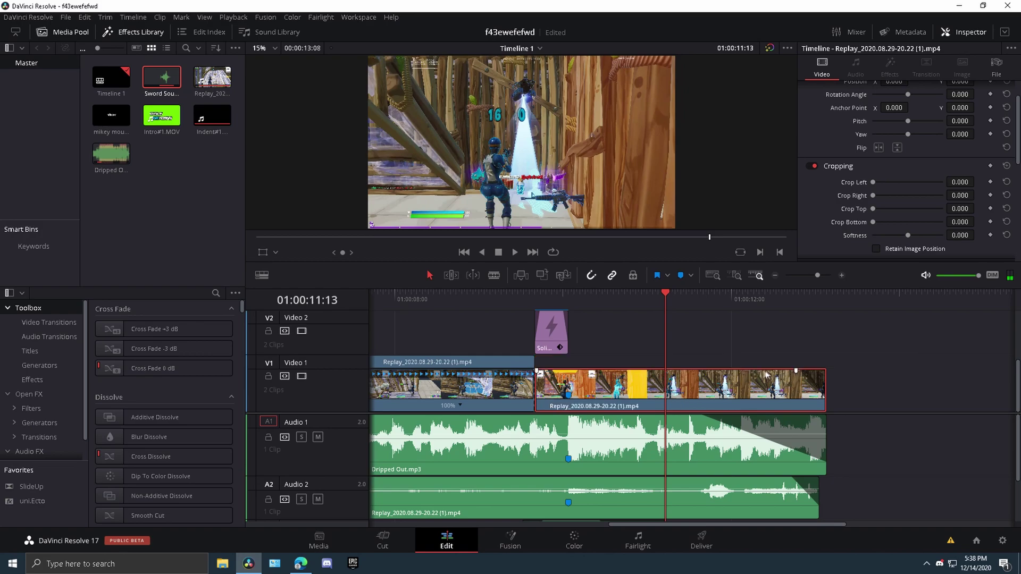
drag(802, 375, 707, 382)
drag(792, 480, 701, 479)
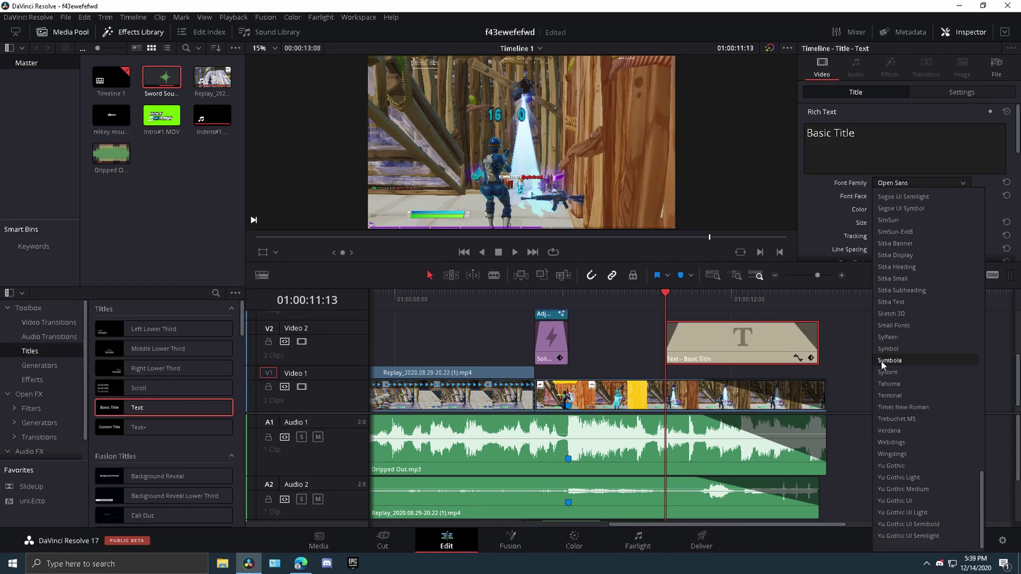
Set the Video 2 title's font family to Retroica, clear its placeholder text and advance the playhead to 01:00:11:37
scroll(880, 365, up, 7)
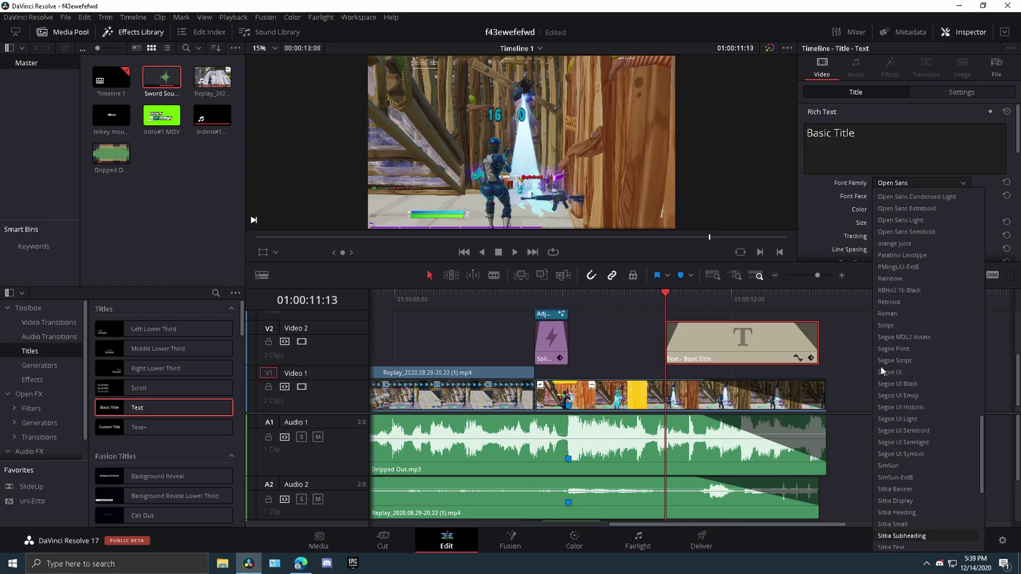
click(912, 302)
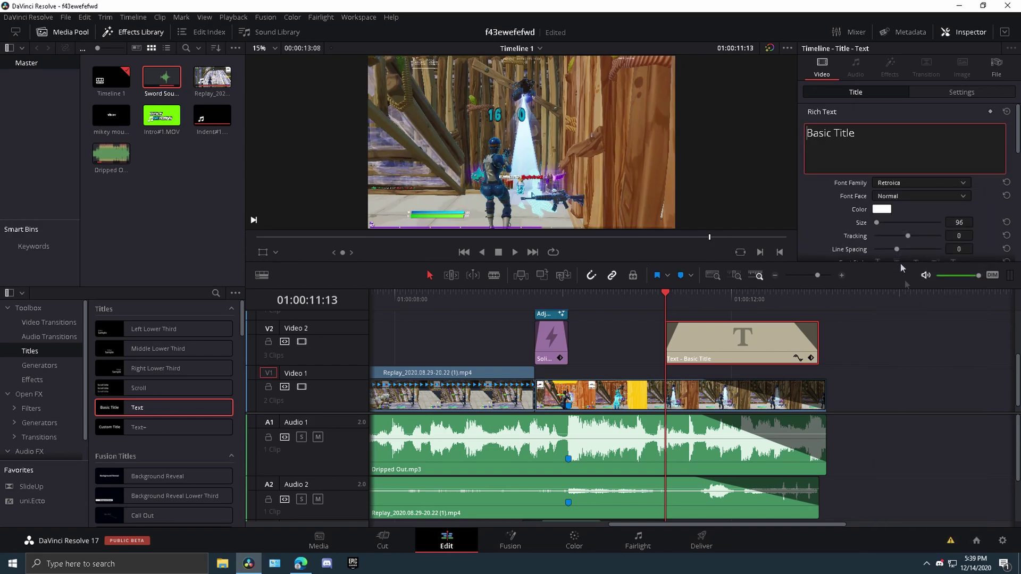
double_click(884, 155)
triple_click(885, 154)
key(BackSpace)
key(BackSpace)
key(BackSpace)
key(BackSpace)
click(934, 309)
key(space)
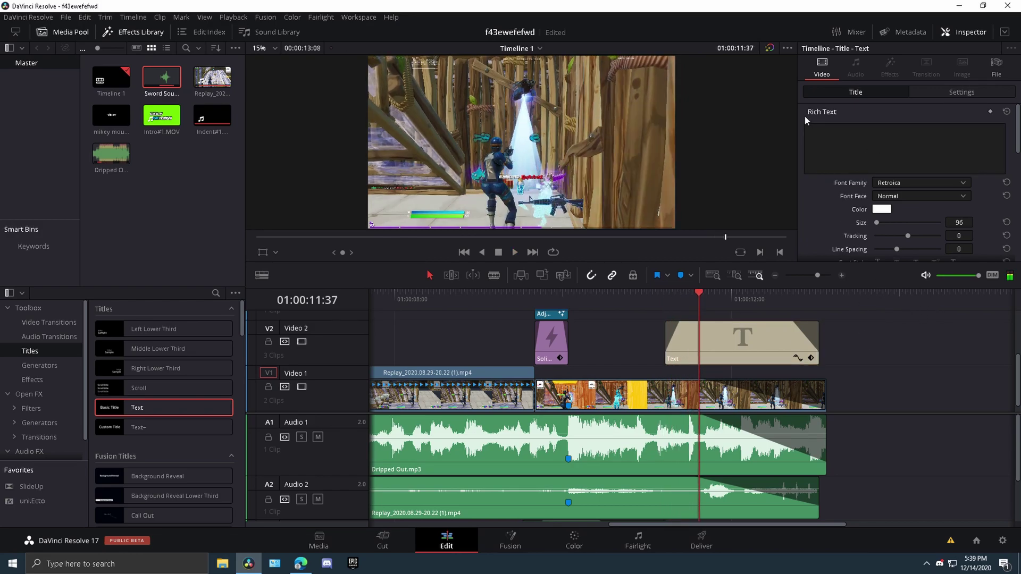
Enter "Thanks for watching subscribe!" as the title's text
click(856, 153)
text(Thanks for w)
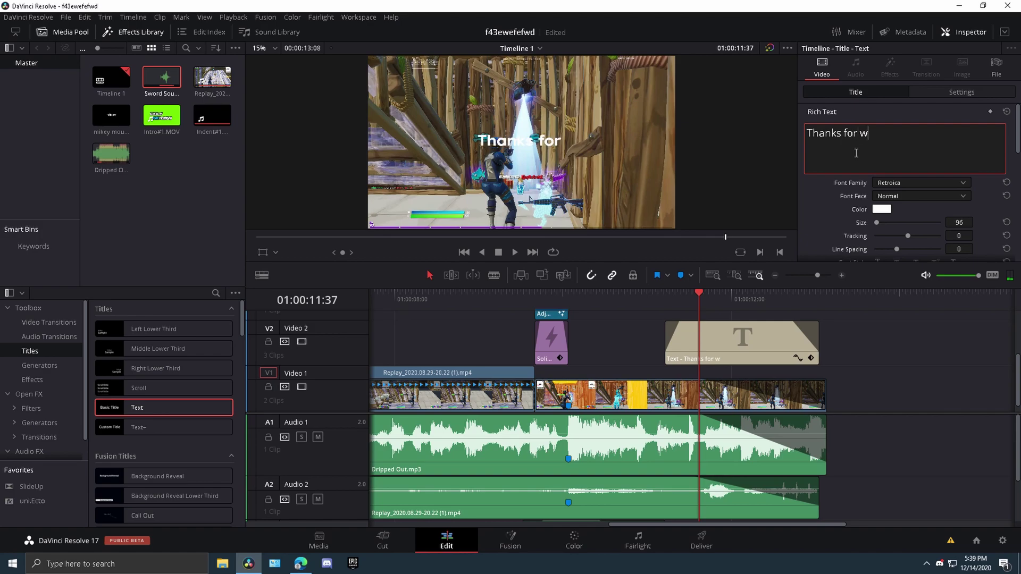
text(atching)
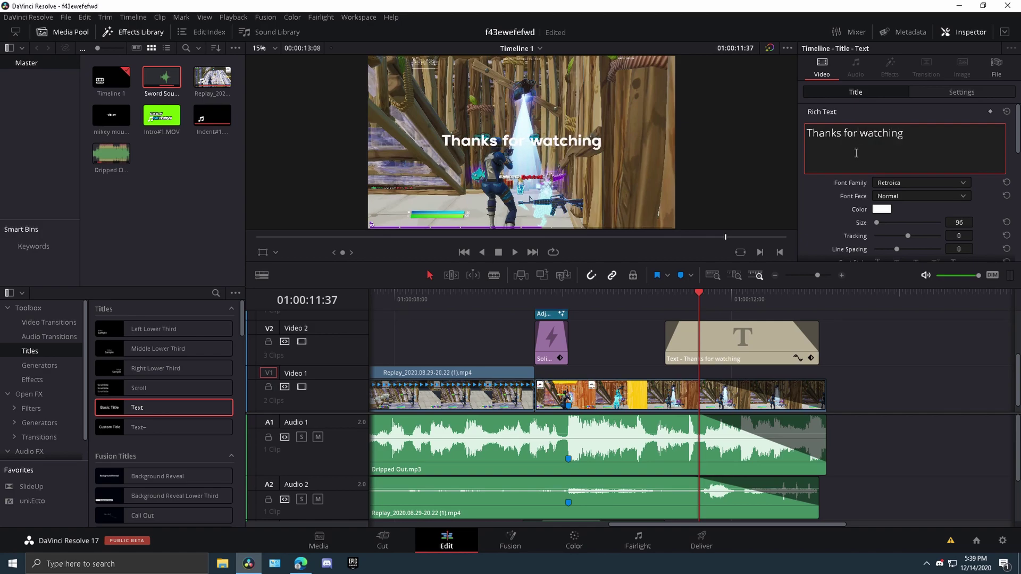
text(!)
key(BackSpace)
text(subscribe *)
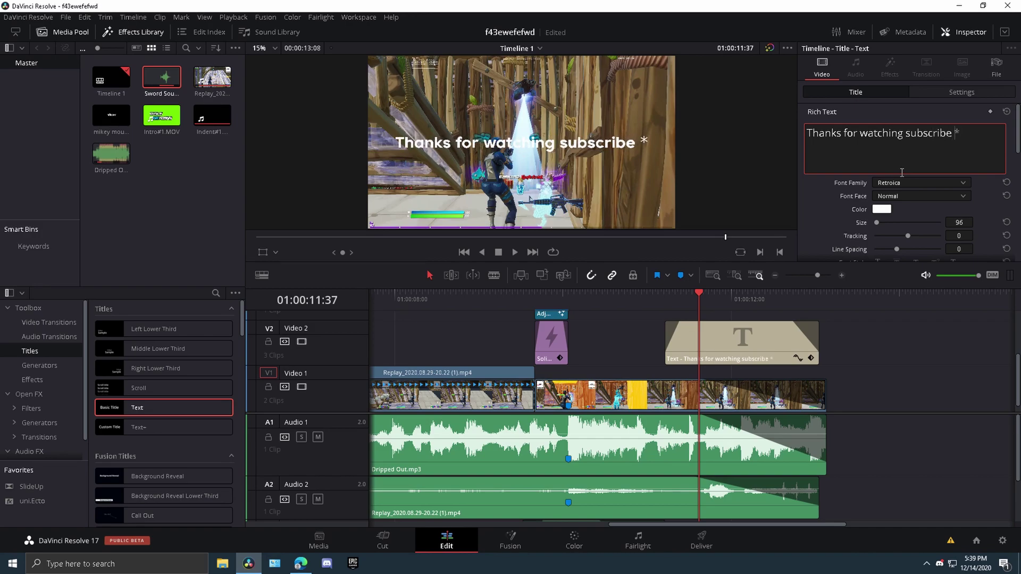
key(BackSpace)
text(&)
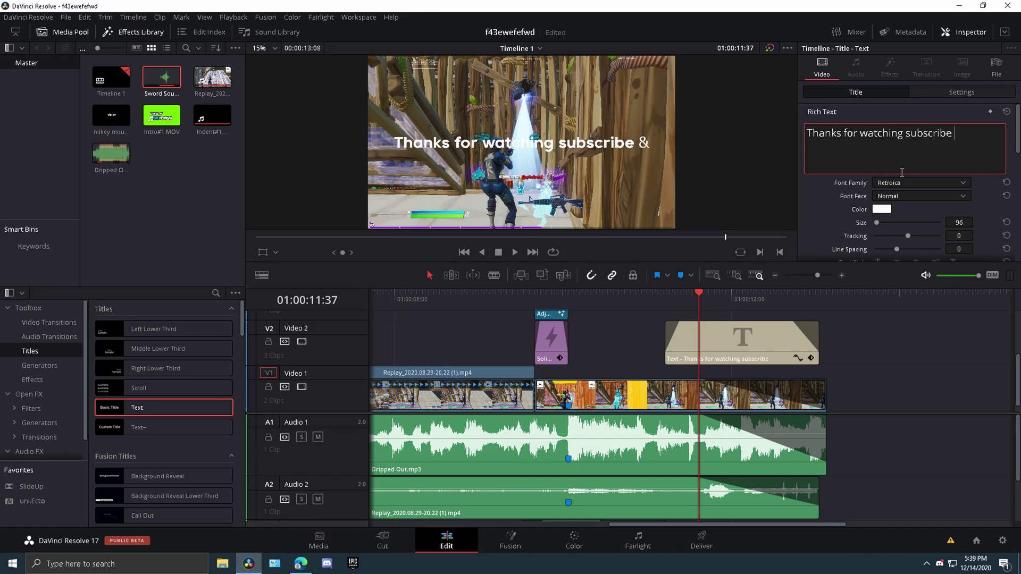
key(BackSpace)
key(BackSpace)
text(!)
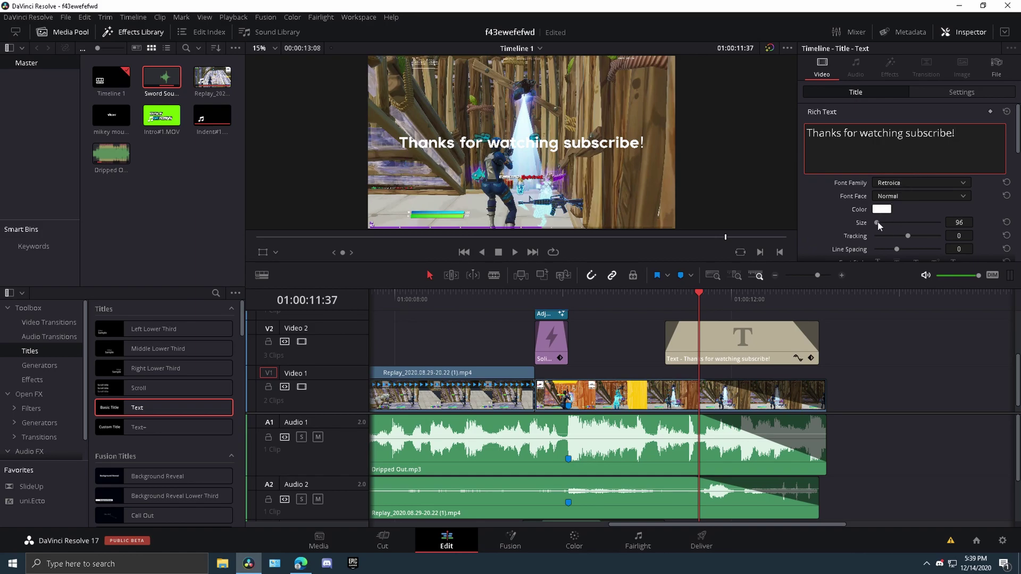
Set the title's font face to Bold and its size to 115, and save the project
click(966, 225)
text(120)
key(Return)
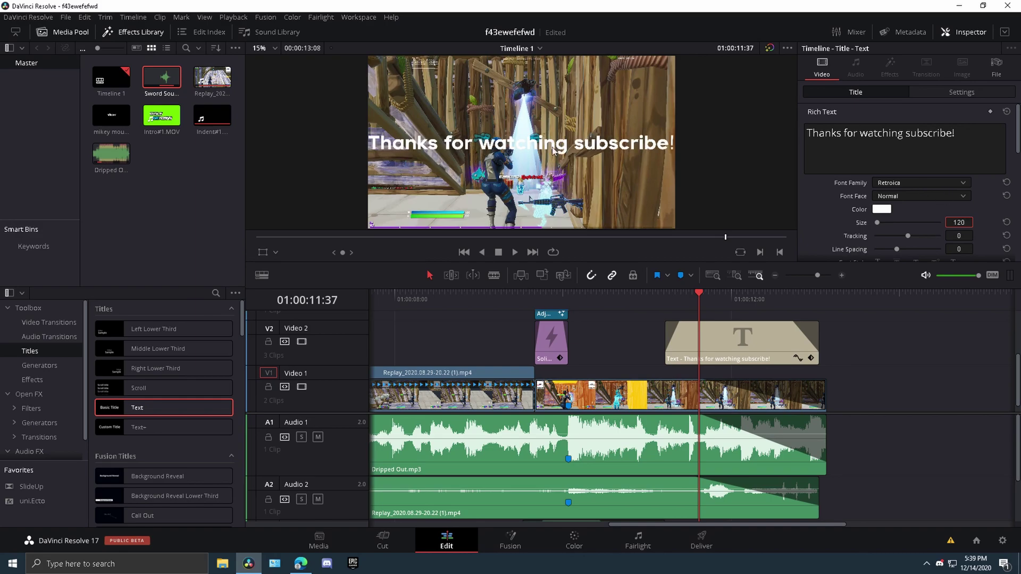
click(887, 198)
click(883, 221)
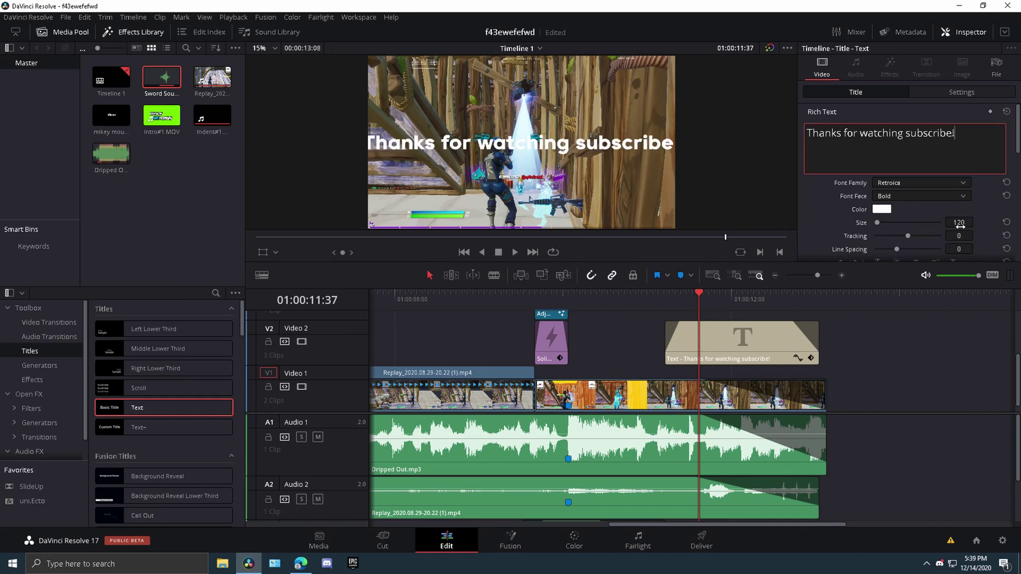
text(11)
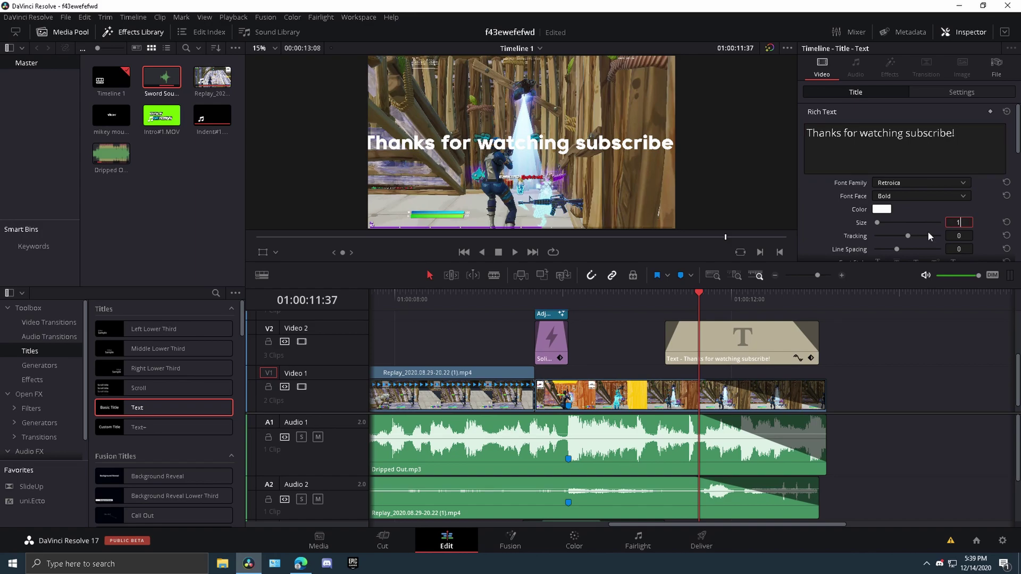
text(5)
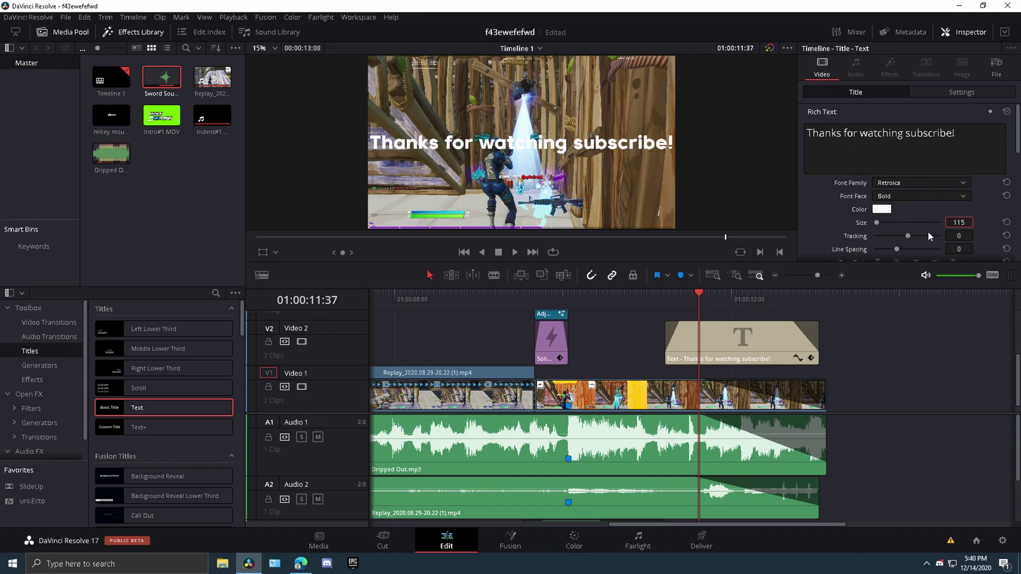
scroll(840, 231, down, 2)
scroll(868, 220, down, 3)
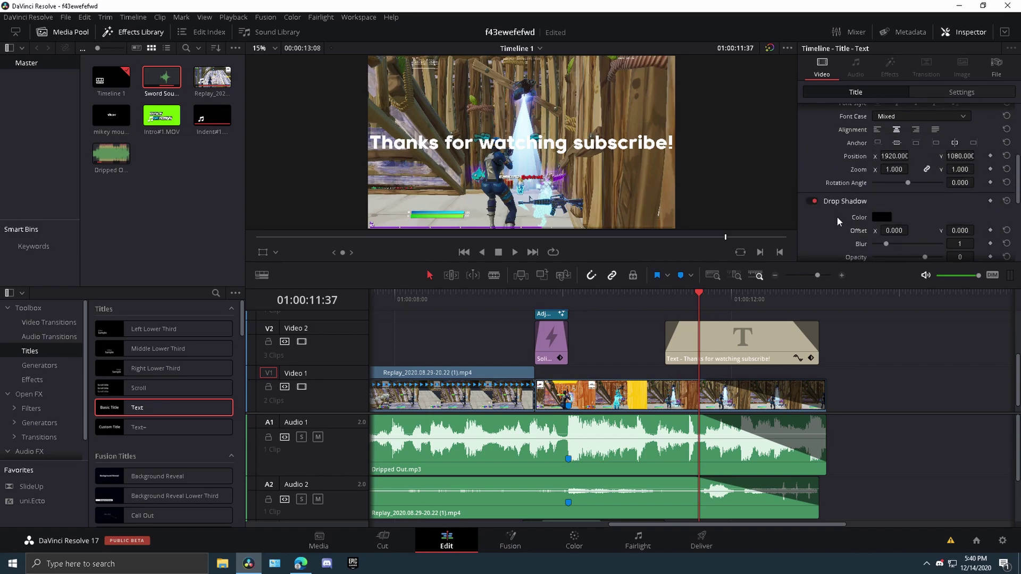
scroll(850, 221, up, 5)
key(ctrl+s)
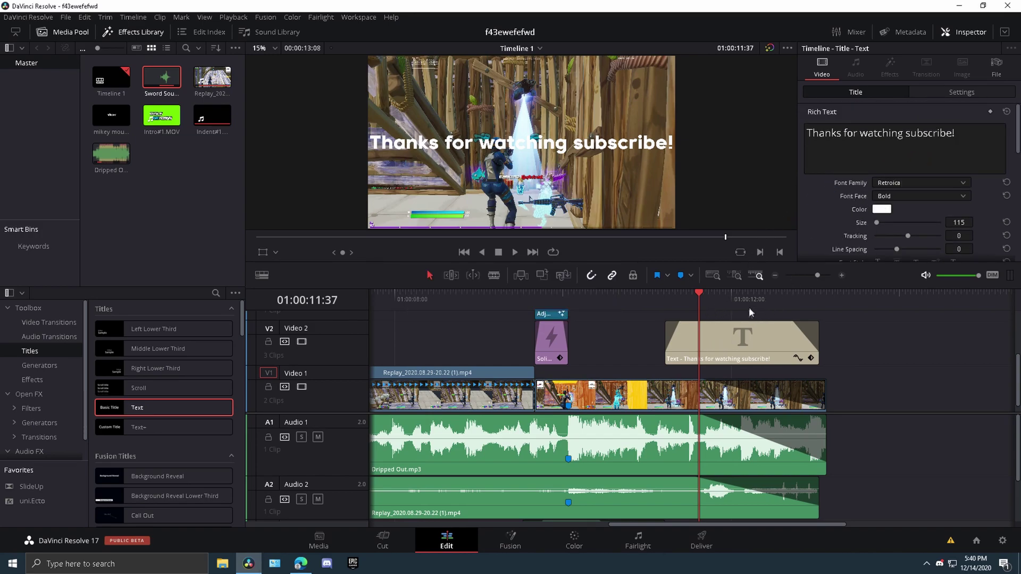
Apply a Barn Door transition to the start of the Video 2 title and play it through to 01:00:12:54
right_click(729, 341)
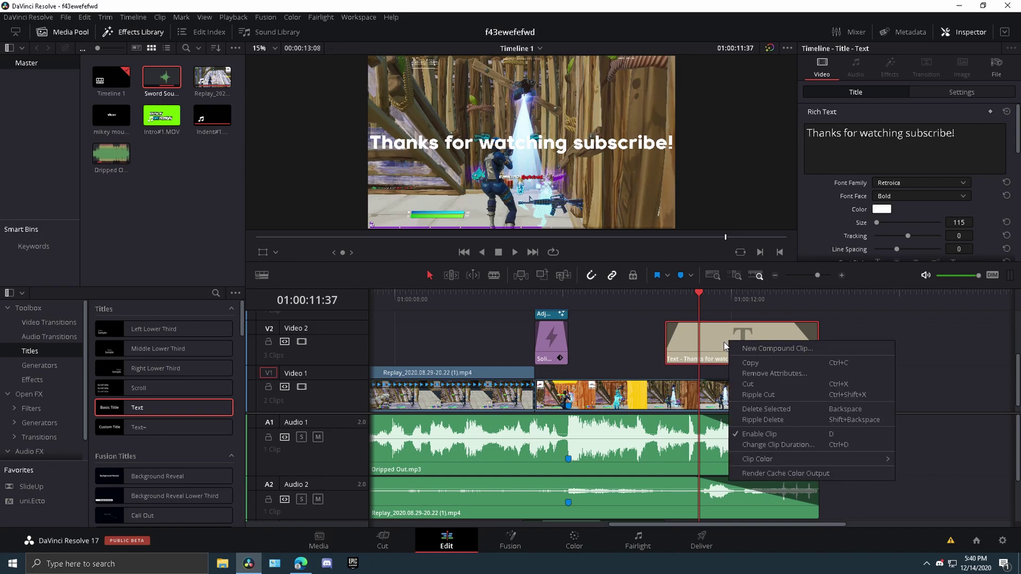
key(Escape)
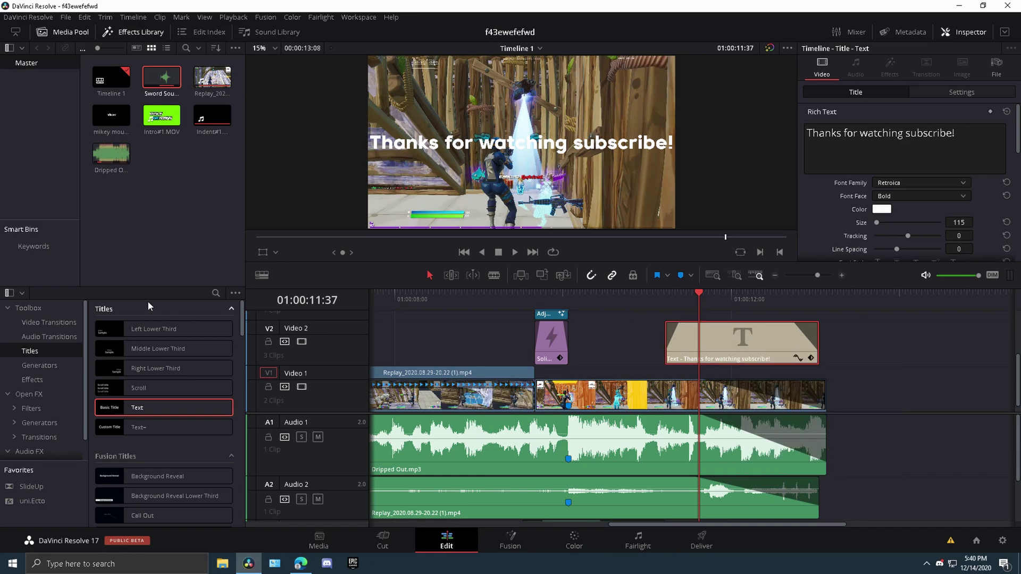
click(56, 323)
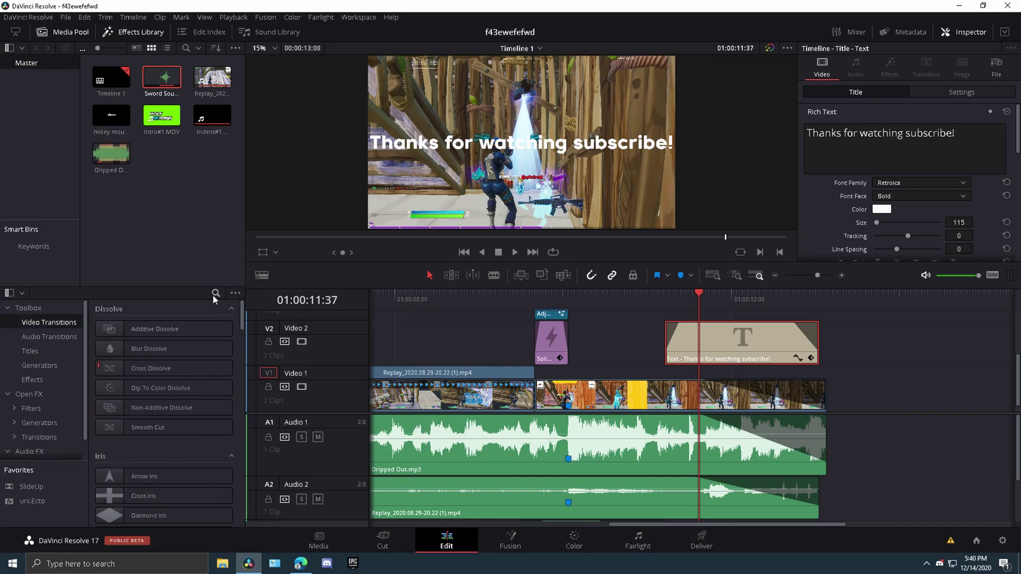
scroll(212, 372, down, 3)
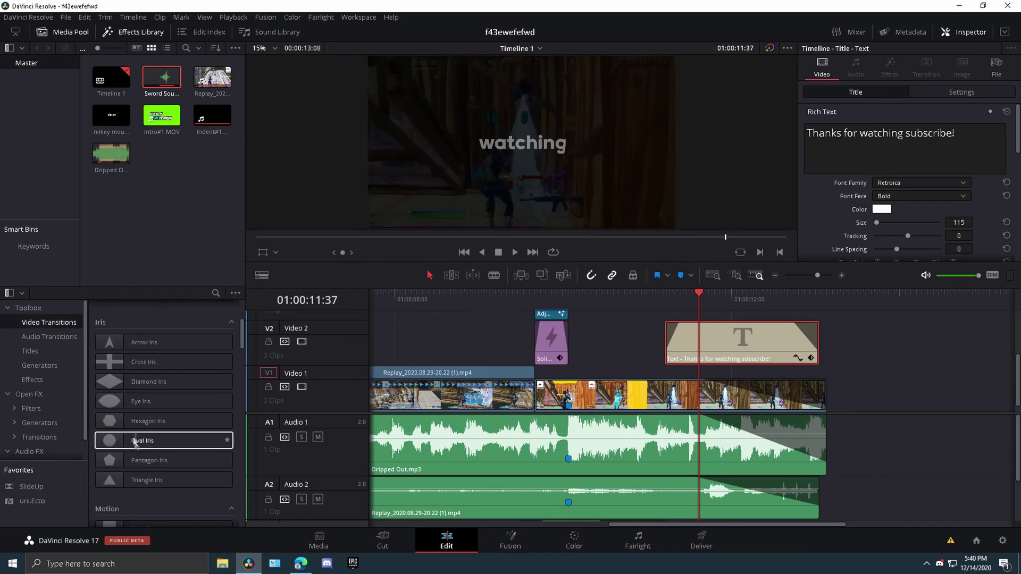
scroll(128, 384, down, 3)
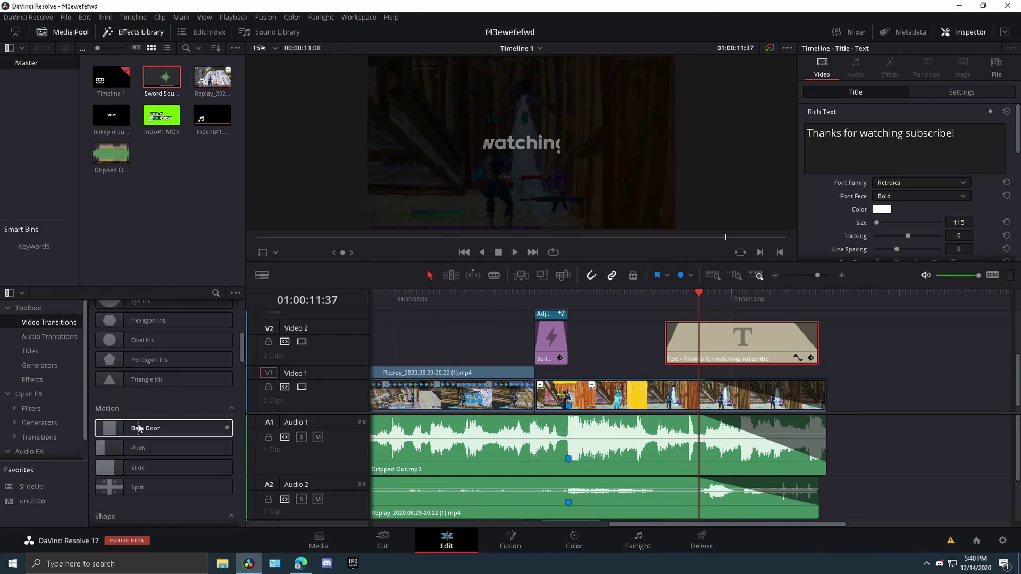
drag(139, 428, 712, 342)
click(668, 299)
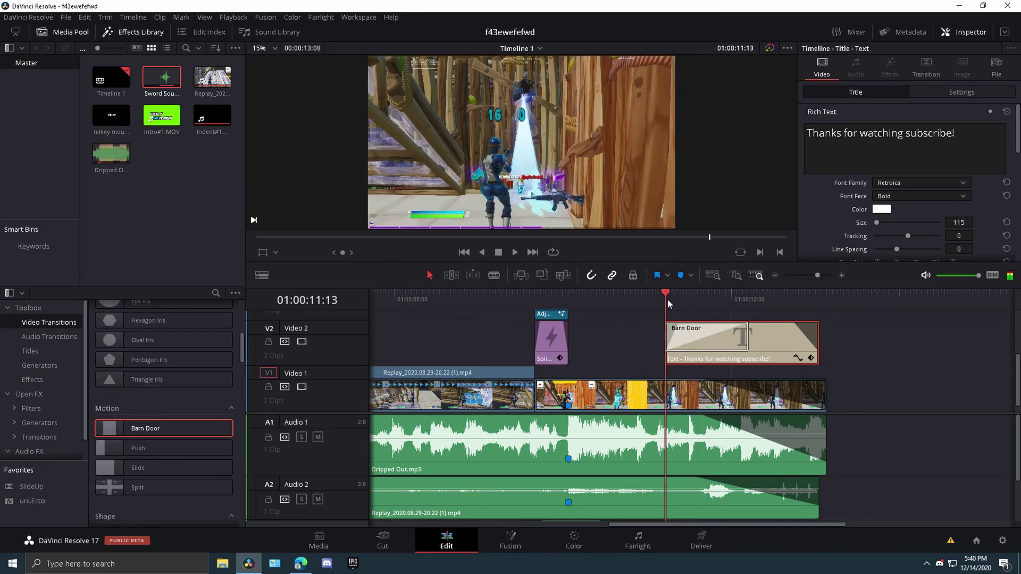
key(space)
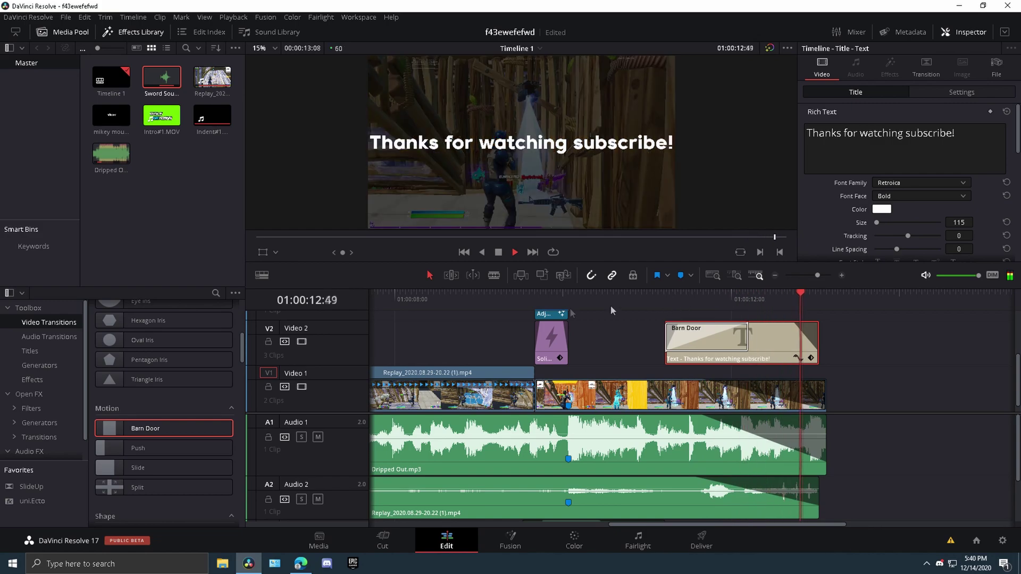
key(space)
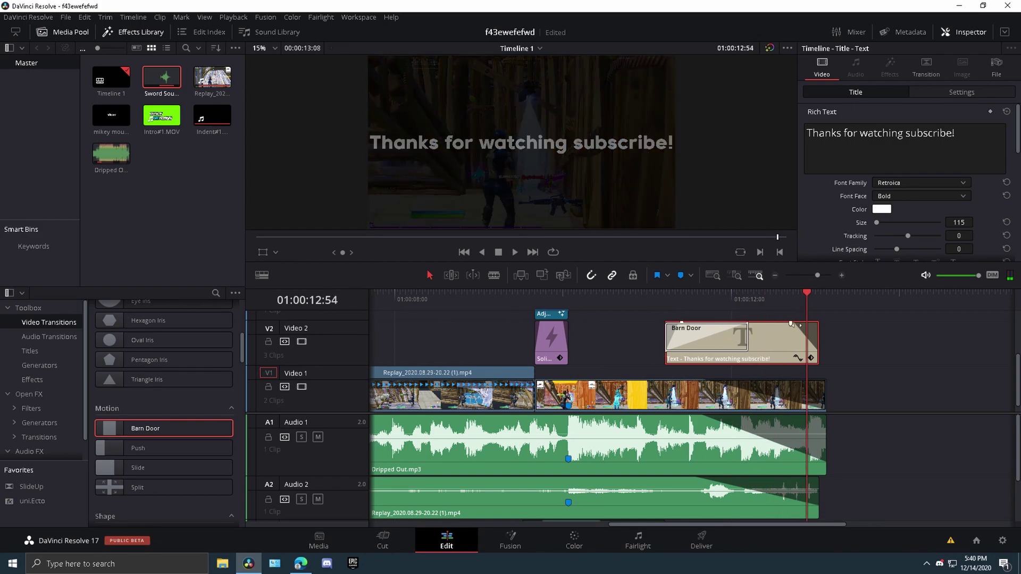
Add a Heart transition to the end of the Video 2 title and move the playhead back to 01:00:12:04
scroll(160, 415, down, 5)
drag(127, 389, 857, 345)
drag(796, 301, 736, 299)
Set the duration of the title's Barn Door transition to 30 frames
click(704, 338)
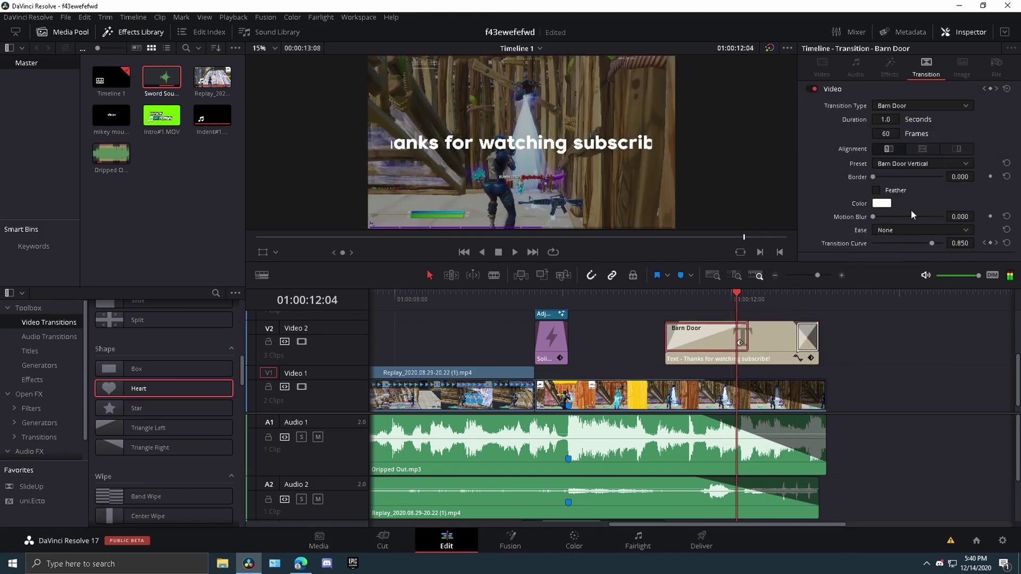
click(893, 137)
text(30)
key(Return)
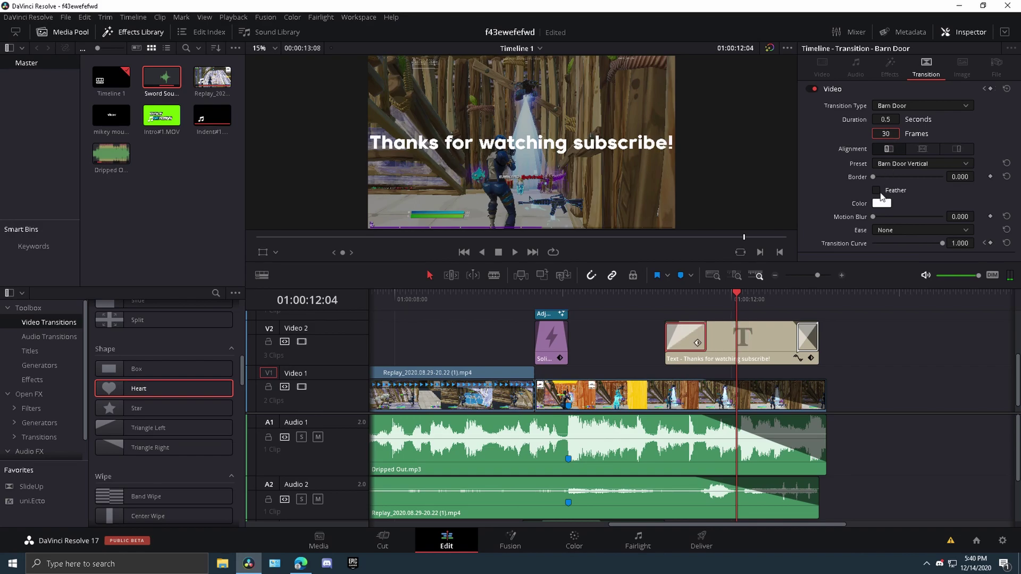
Set the duration of the title's Heart transition to 30 frames and play the title through
click(809, 343)
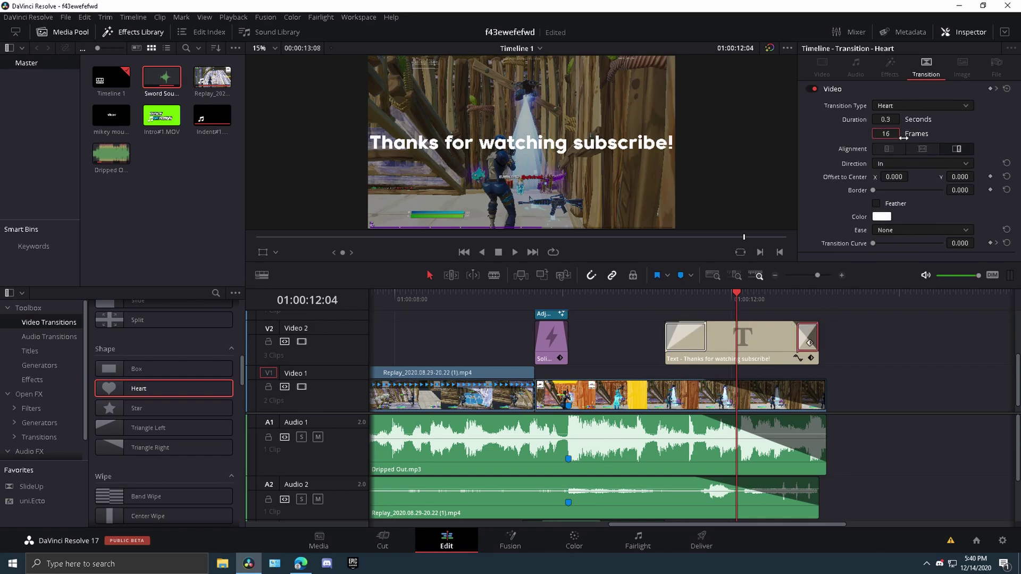
text(30)
key(Return)
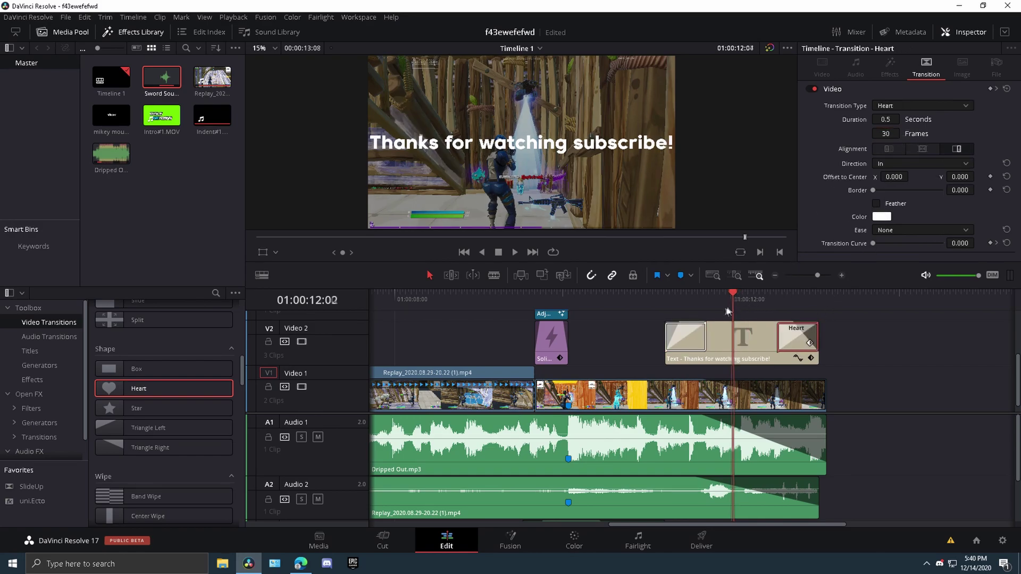
drag(721, 309, 653, 317)
key(space)
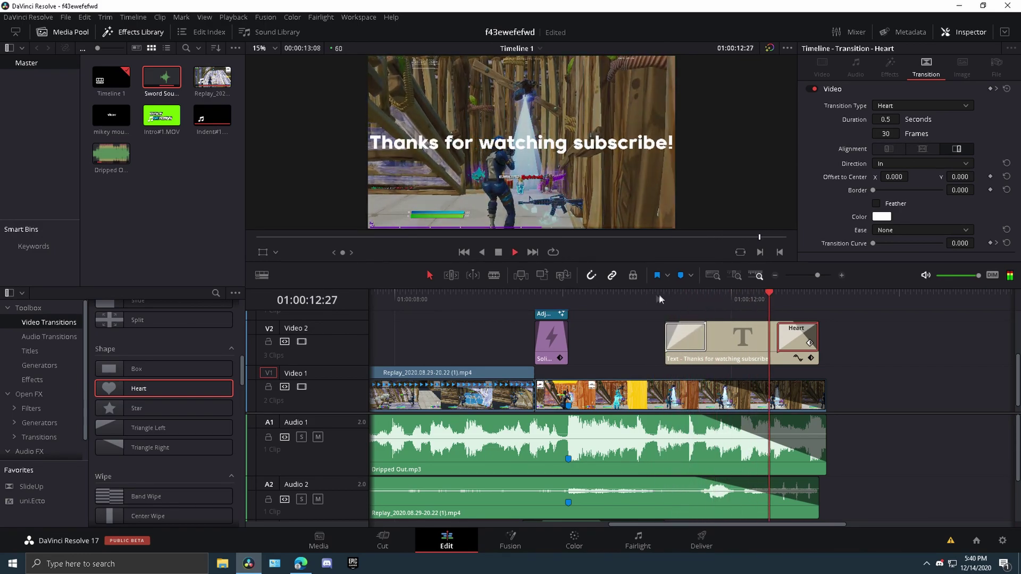
Split the Video 1 clip at the title's start, 01:00:11:13, and select the segment beneath the title
drag(832, 296, 665, 345)
click(680, 406)
key(ctrl+b)
click(685, 384)
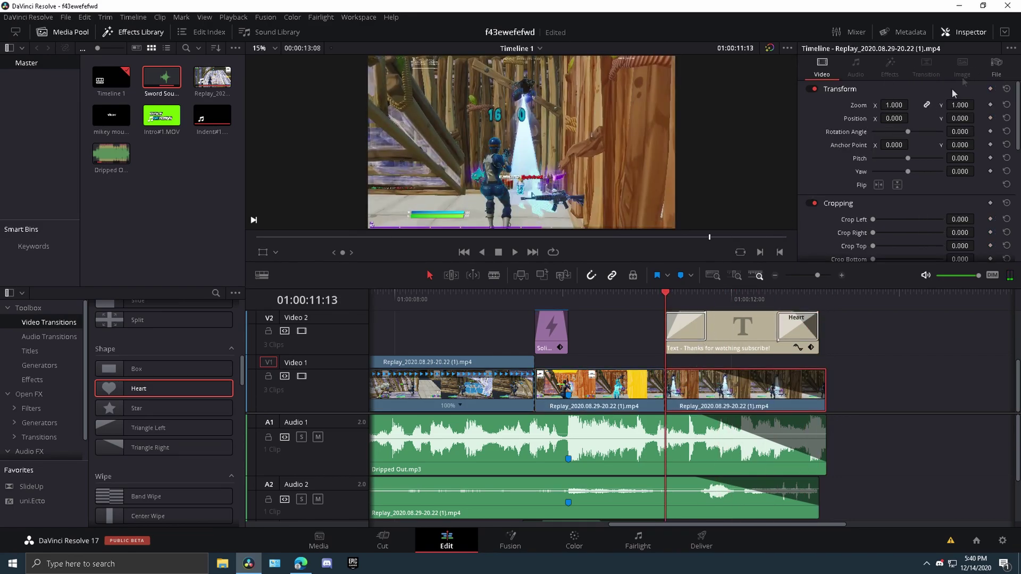
key(Right)
double_click(717, 393)
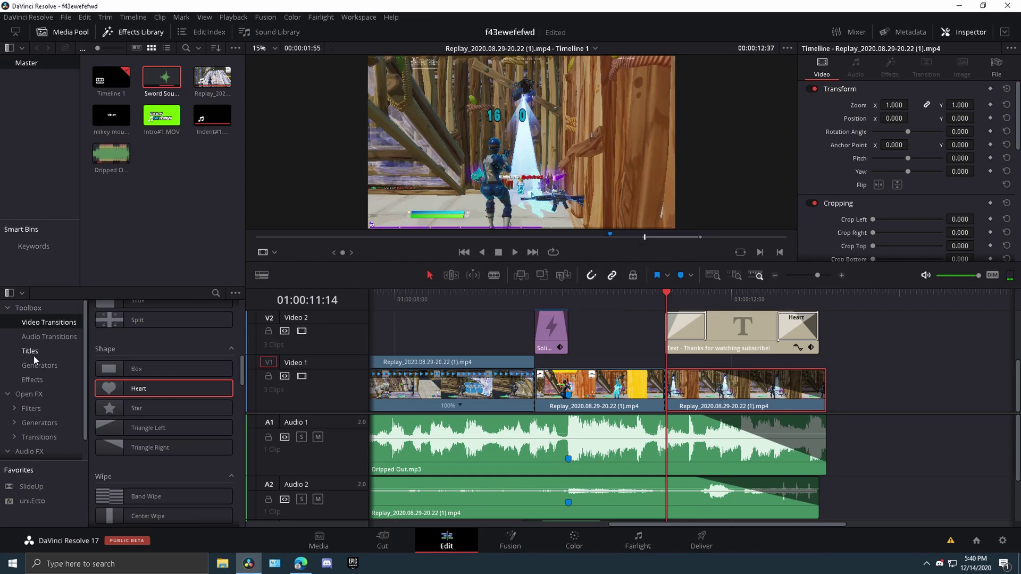
Try the Radial Blur effect on the last Video 1 segment and remove it
click(45, 322)
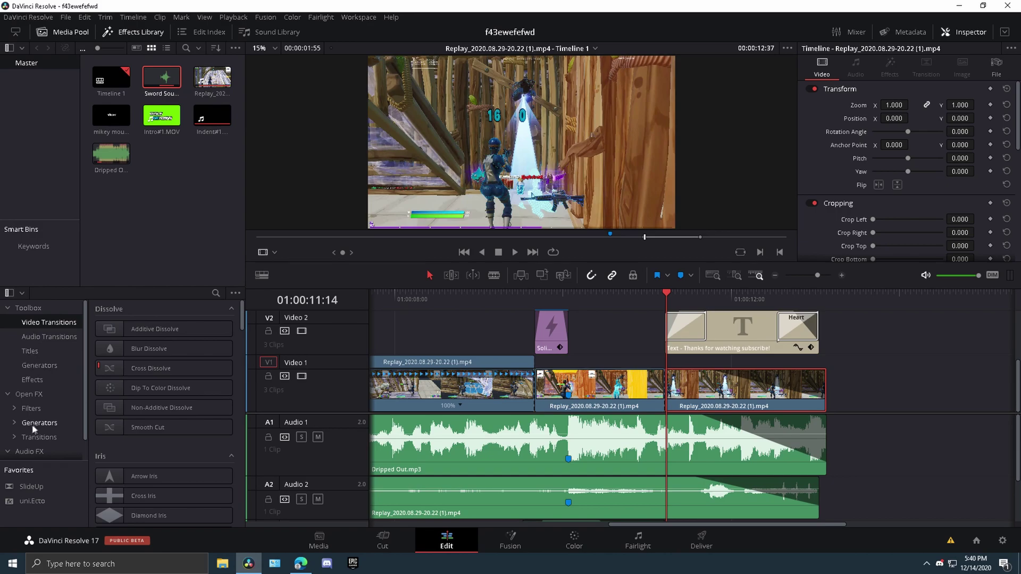
click(215, 293)
text(rad)
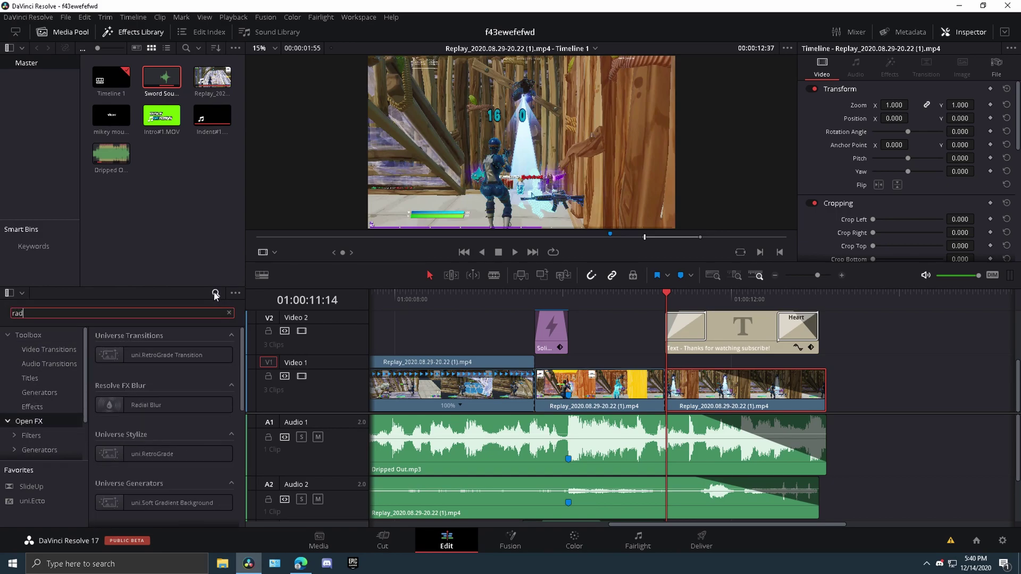
text(ial)
drag(150, 354, 773, 413)
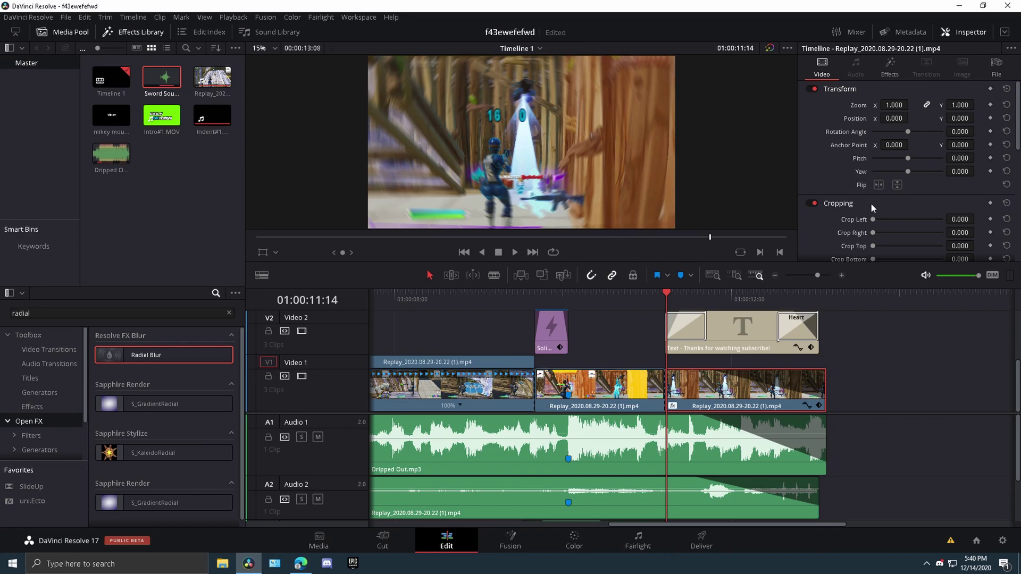
click(885, 75)
drag(902, 141, 911, 143)
key(ctrl+z)
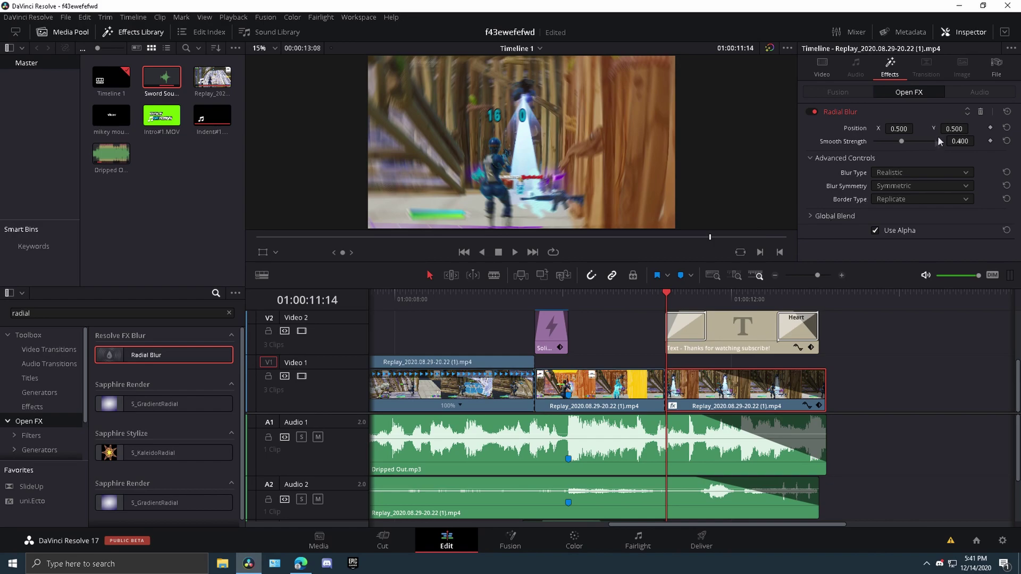
click(980, 112)
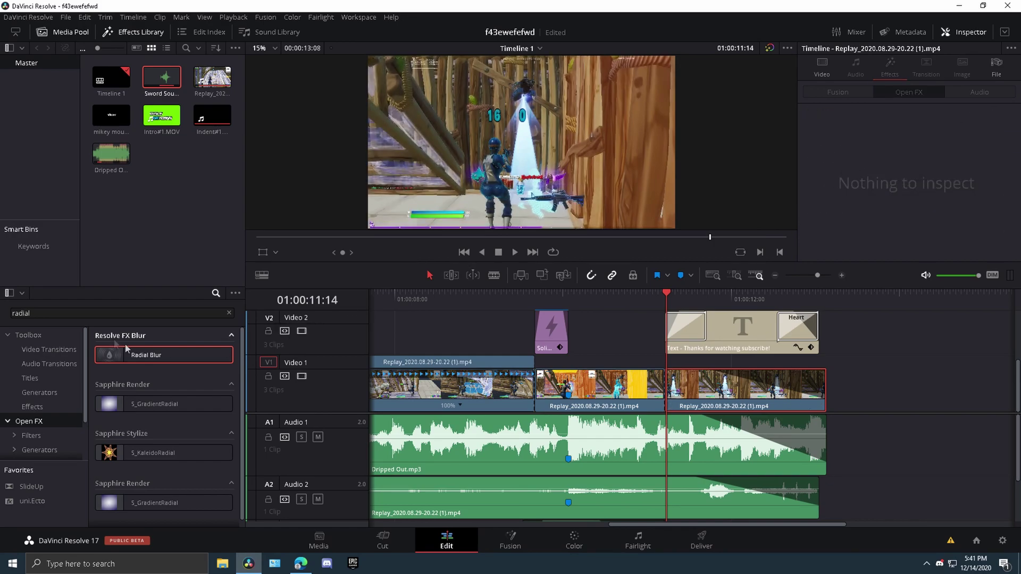
Search the effects for "blur" and apply Gaussian Blur to the last Video 1 segment
double_click(186, 314)
text(bly)
key(BackSpace)
text(ur)
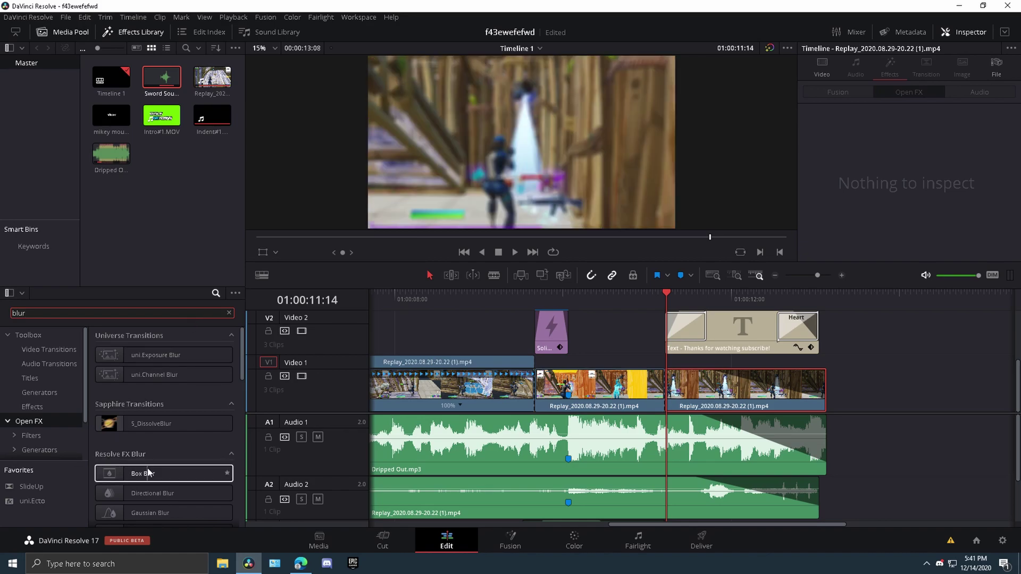
drag(218, 475, 228, 404)
scroll(165, 425, down, 2)
drag(159, 456, 757, 395)
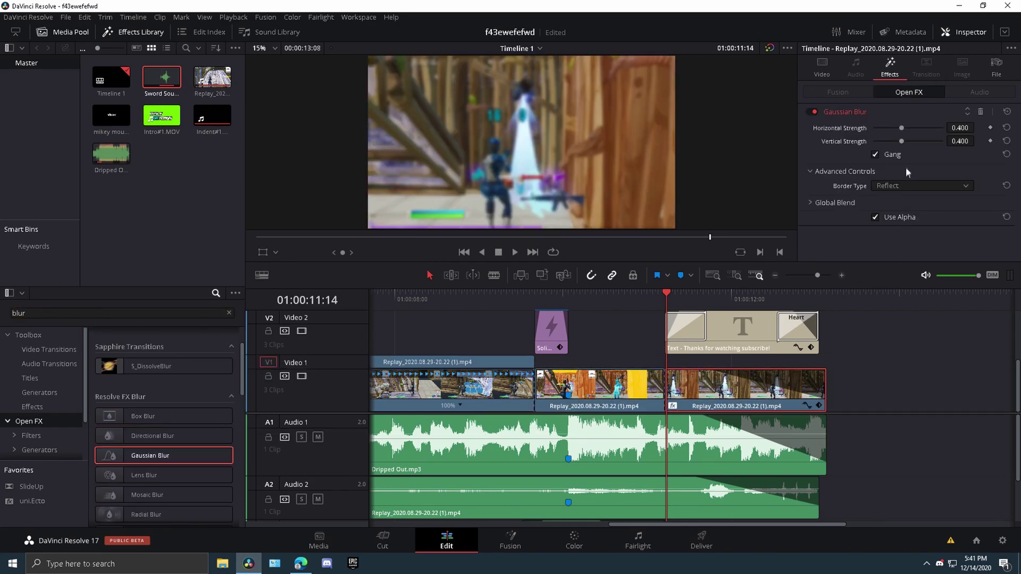
Set the Gaussian Blur's ganged horizontal and vertical strength to 0 and keyframe it at 01:00:11:14
drag(902, 129, 951, 130)
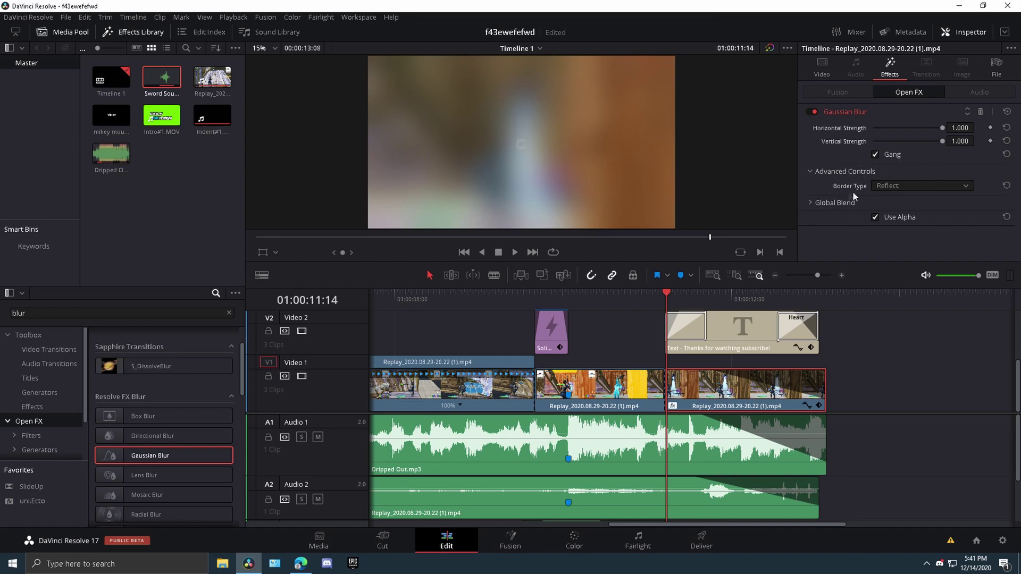
click(1006, 141)
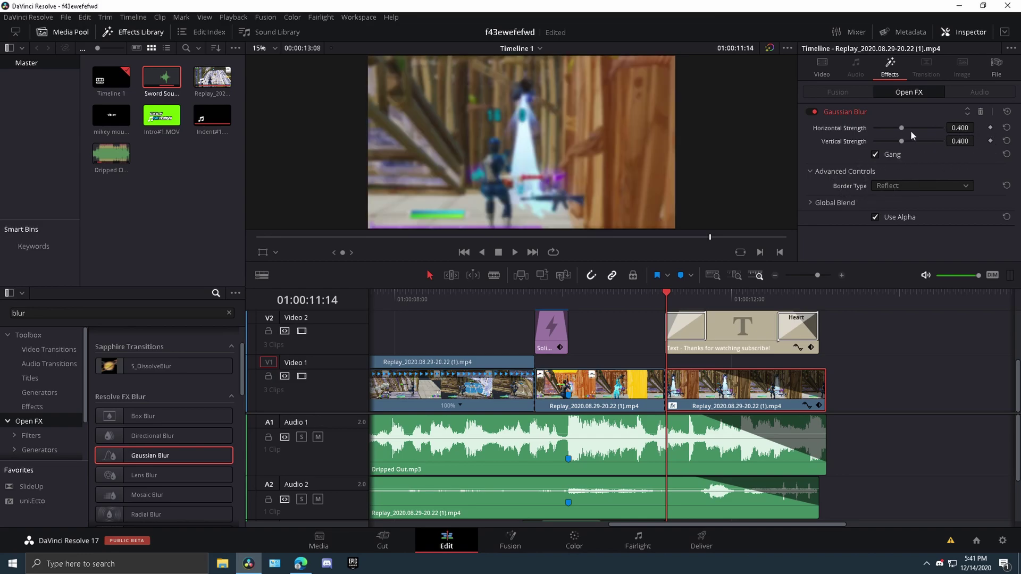
drag(902, 129, 837, 131)
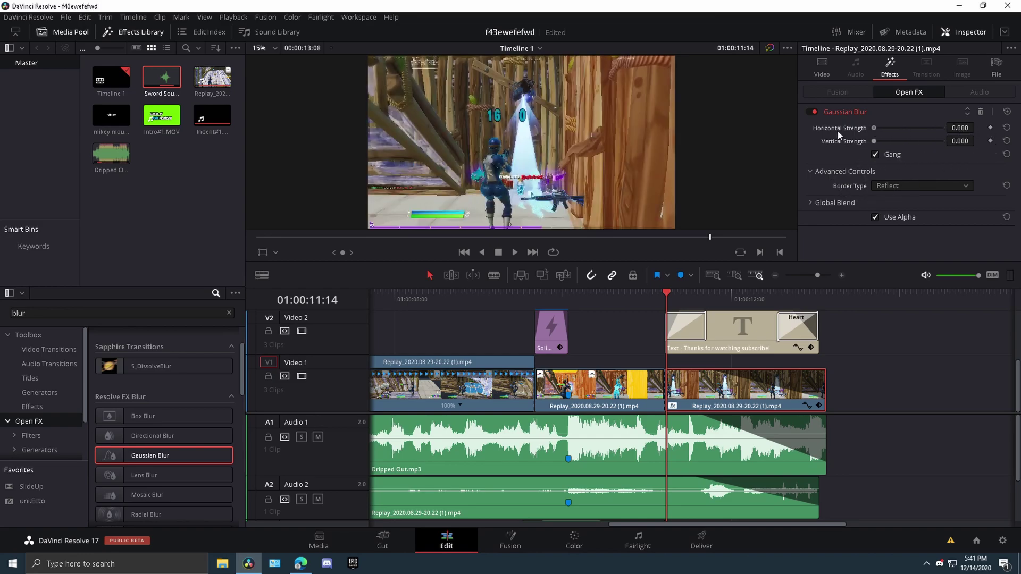
click(990, 128)
Add a Gaussian Blur strength keyframe of 1.000 at 01:00:11:15
key(Right)
key(Right)
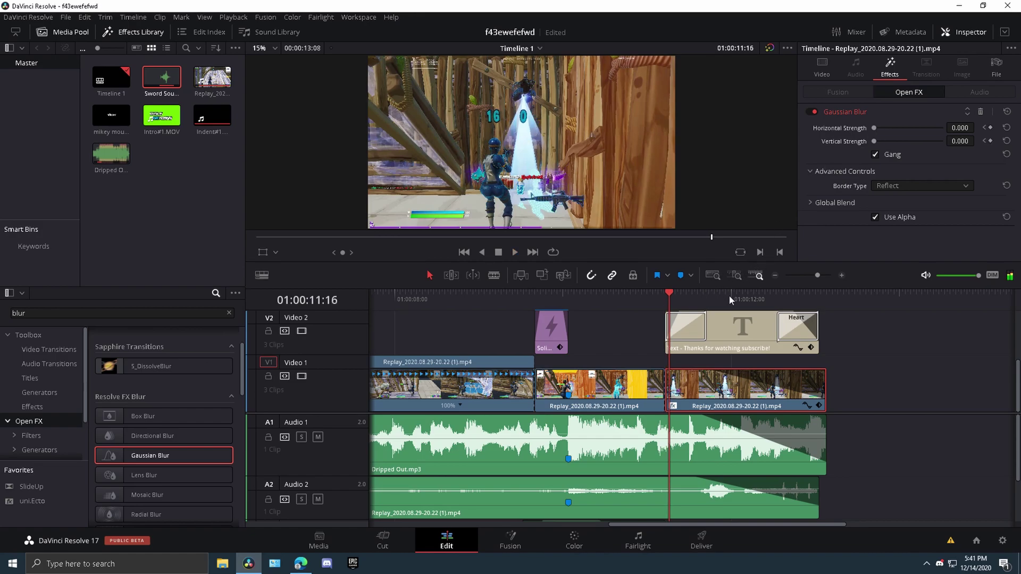
key(Left)
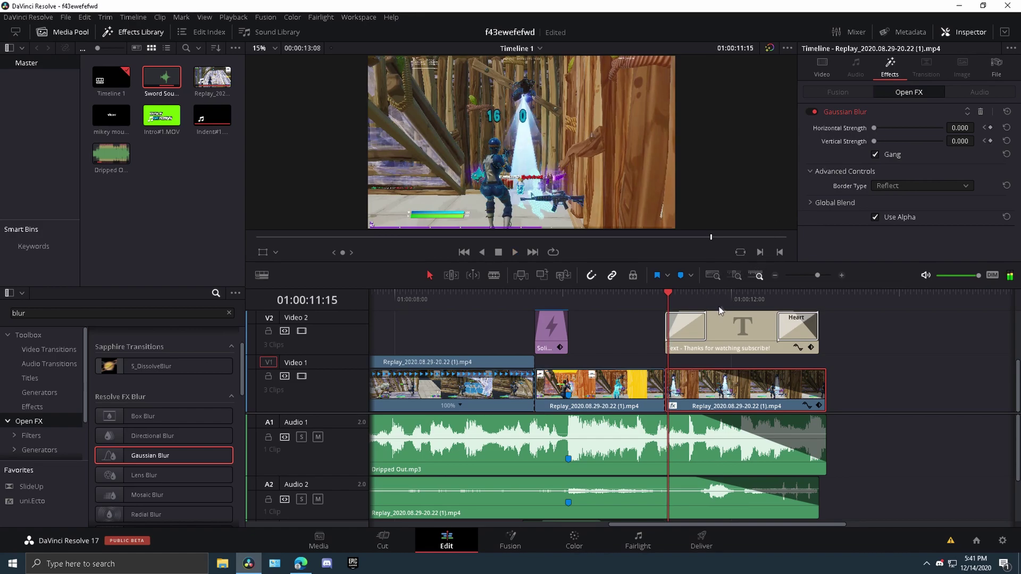
click(990, 127)
drag(872, 129, 948, 131)
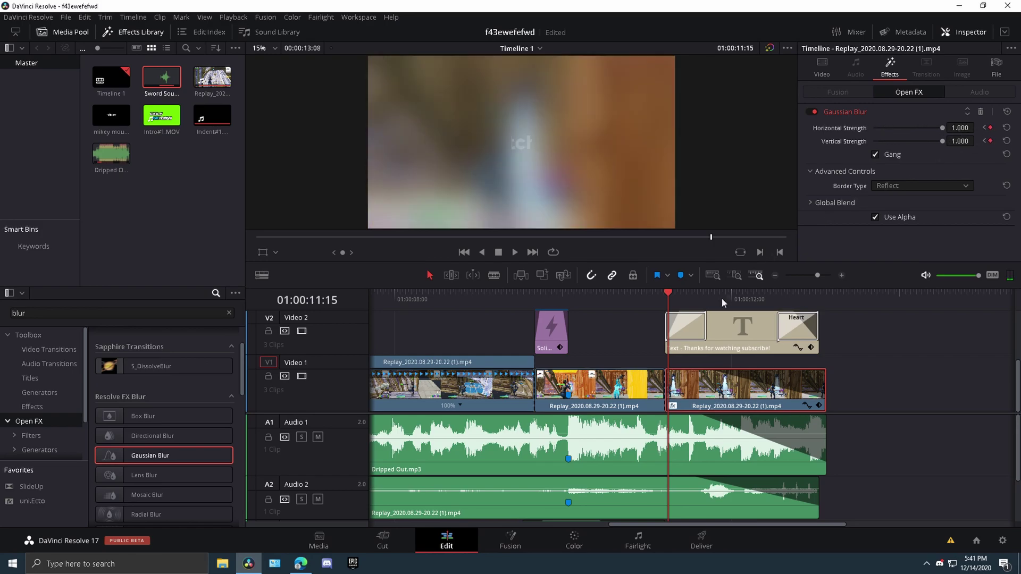
Play the ending from just before the title to check the blurred background and title animation
drag(669, 298, 651, 300)
key(space)
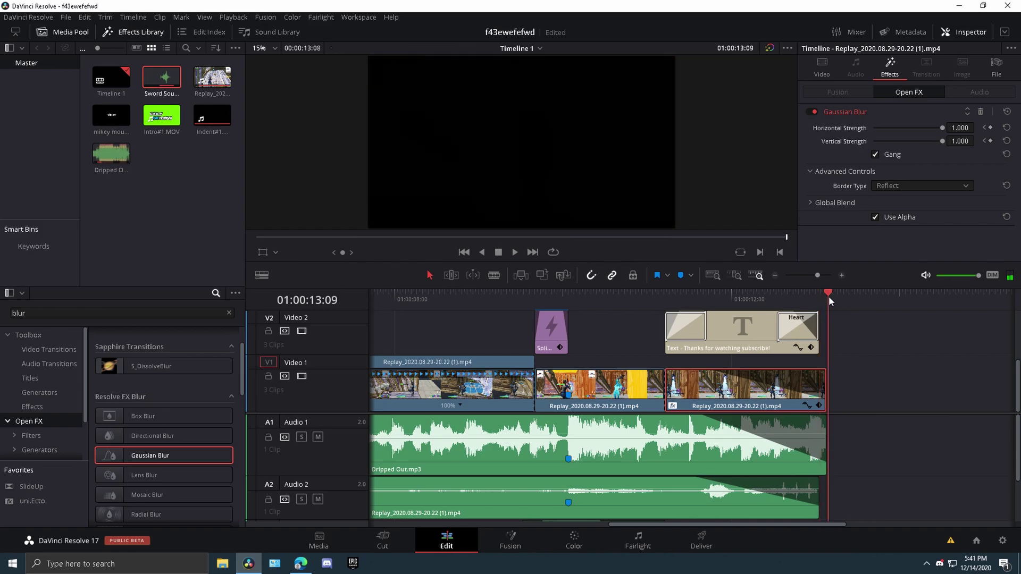
drag(829, 296, 642, 325)
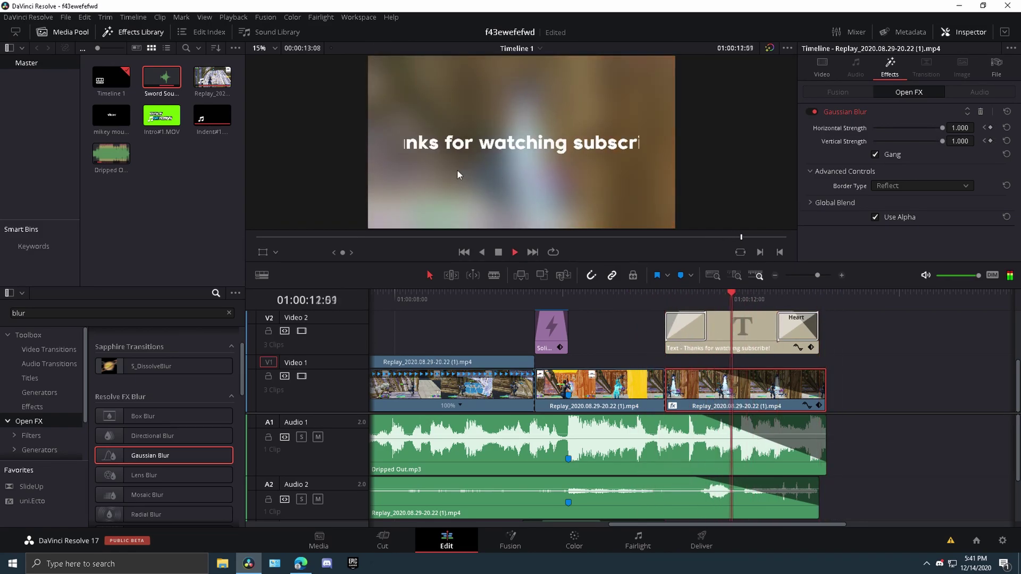
key(space)
key(space)
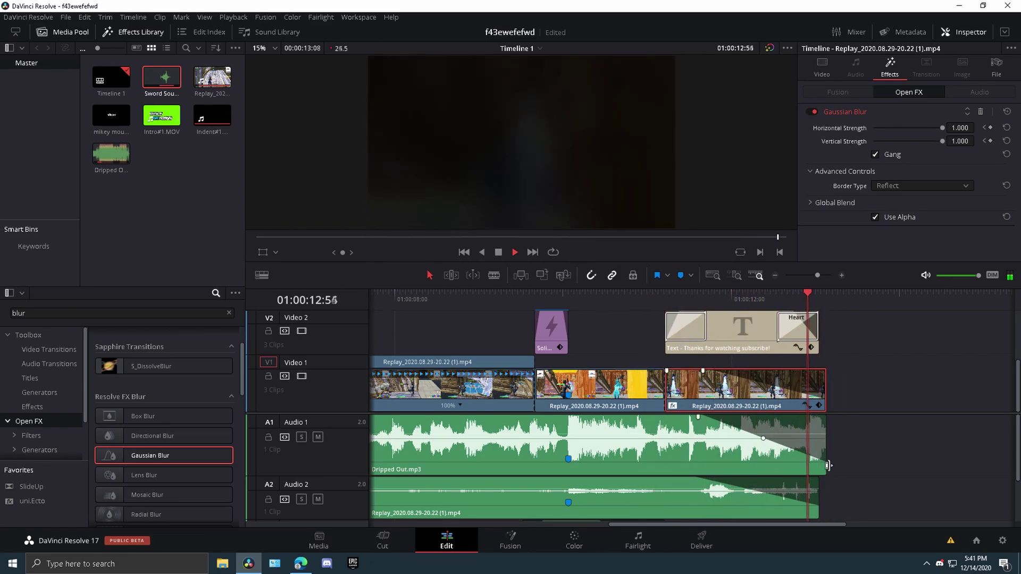
Extend the end of Dripped Out.mp3 on Audio 1 to 01:00:13:38 and play the ending through
drag(832, 476, 871, 480)
drag(828, 297, 654, 327)
key(space)
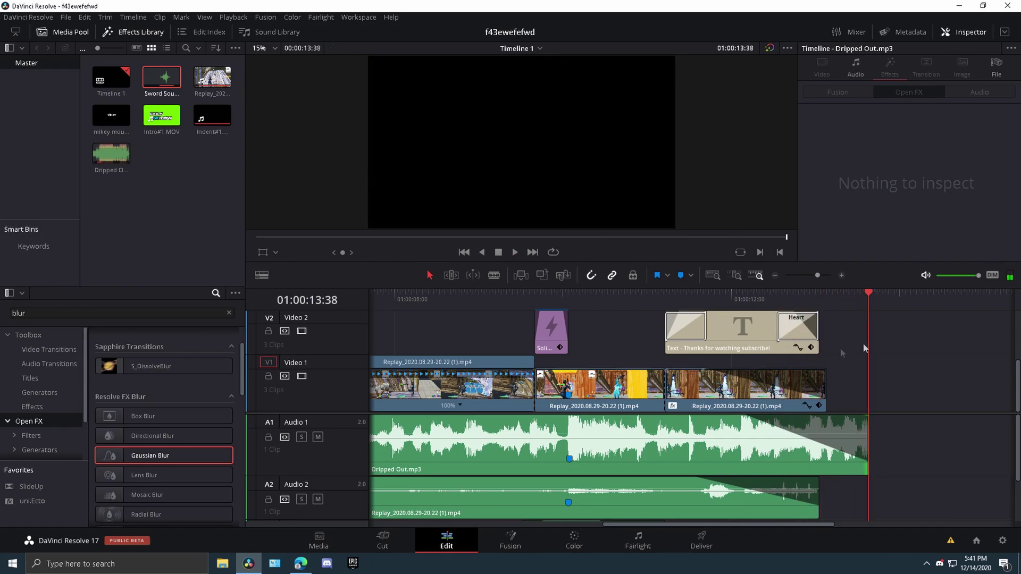
Play the timeline from its start to 01:00:03:21 and save the project
drag(870, 298, 289, 336)
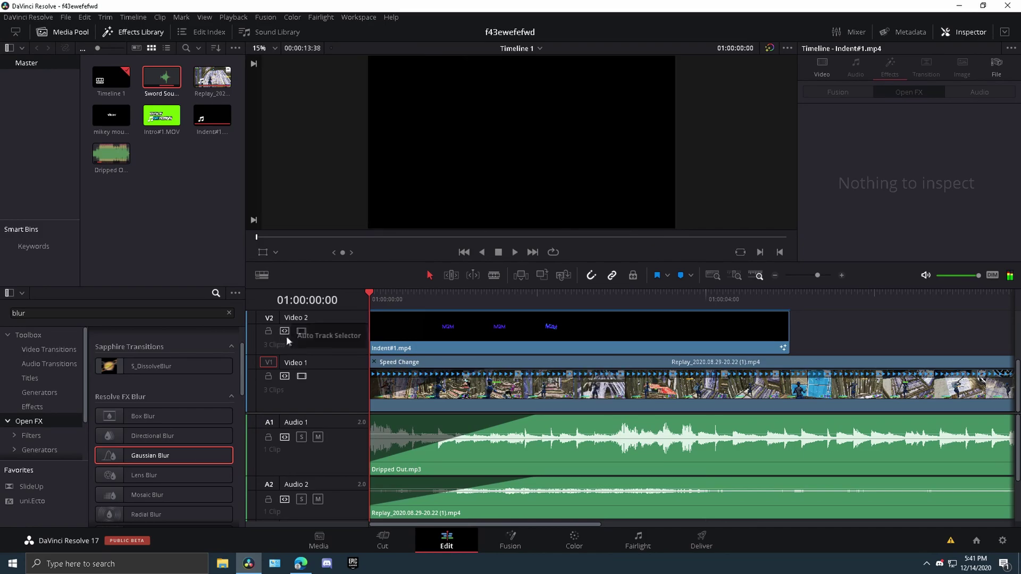
key(space)
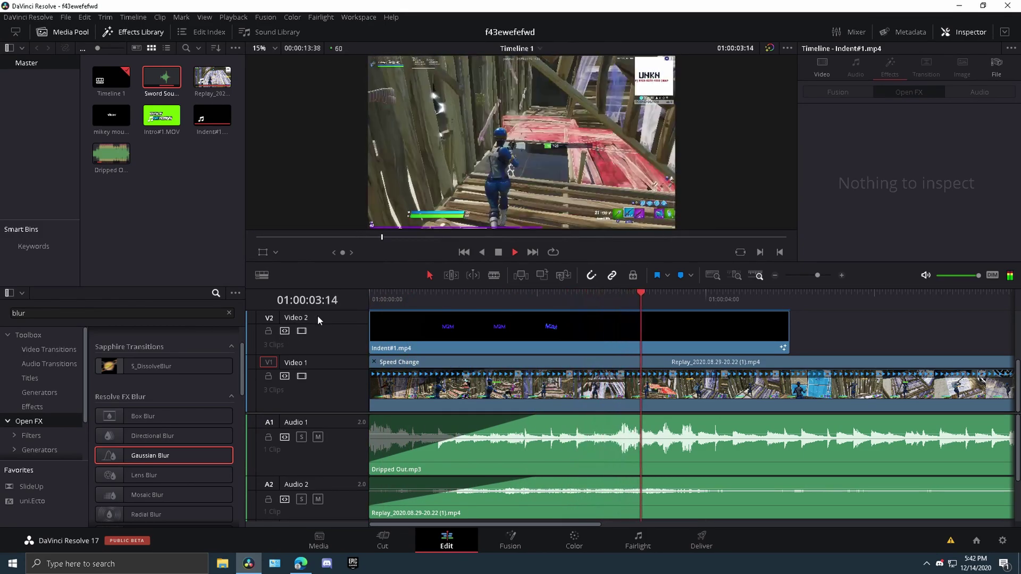
key(space)
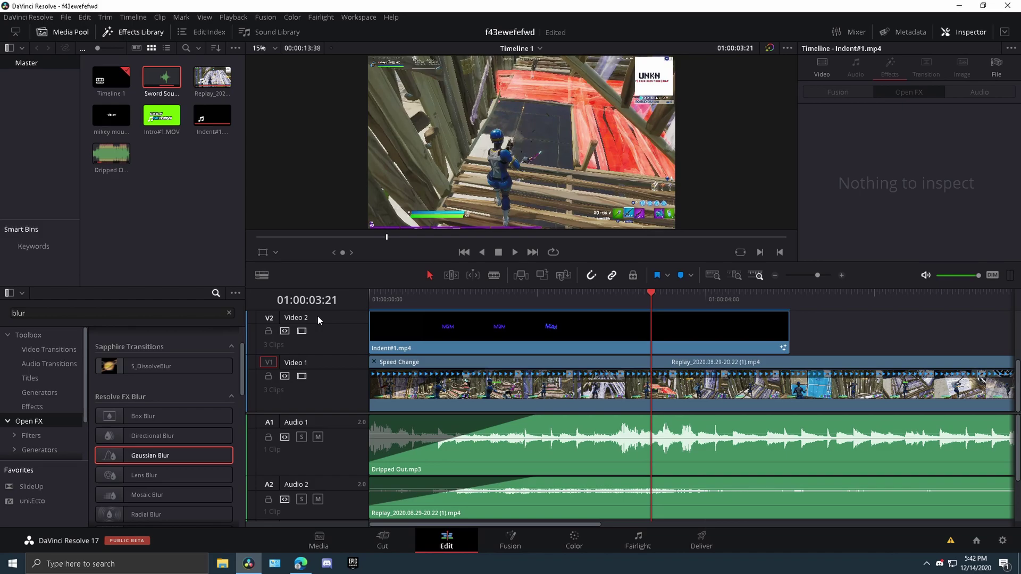
mouse_move(664, 294)
mouse_down()
mouse_move(659, 309)
mouse_move(646, 291)
mouse_up()
key(ctrl+s)
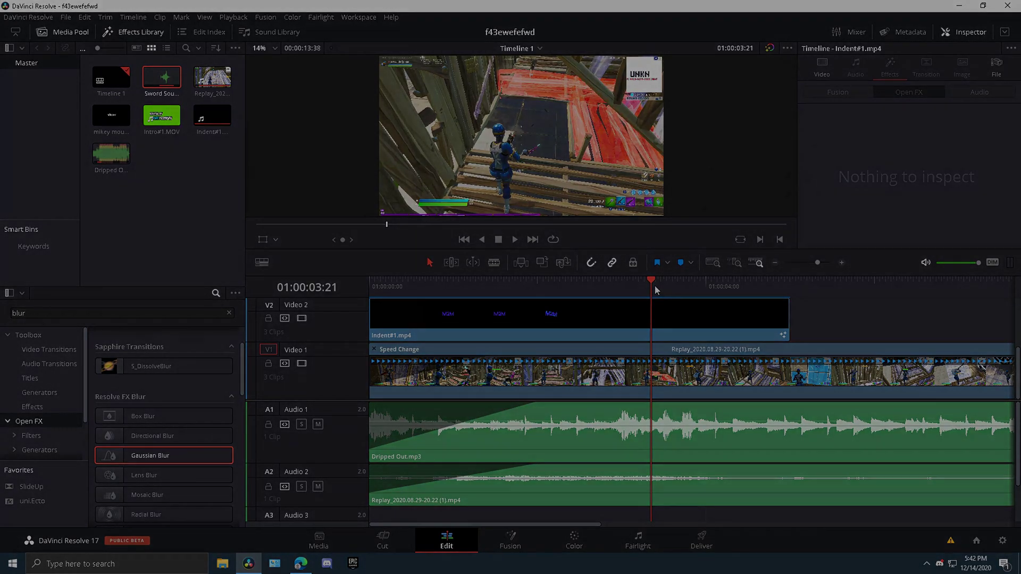